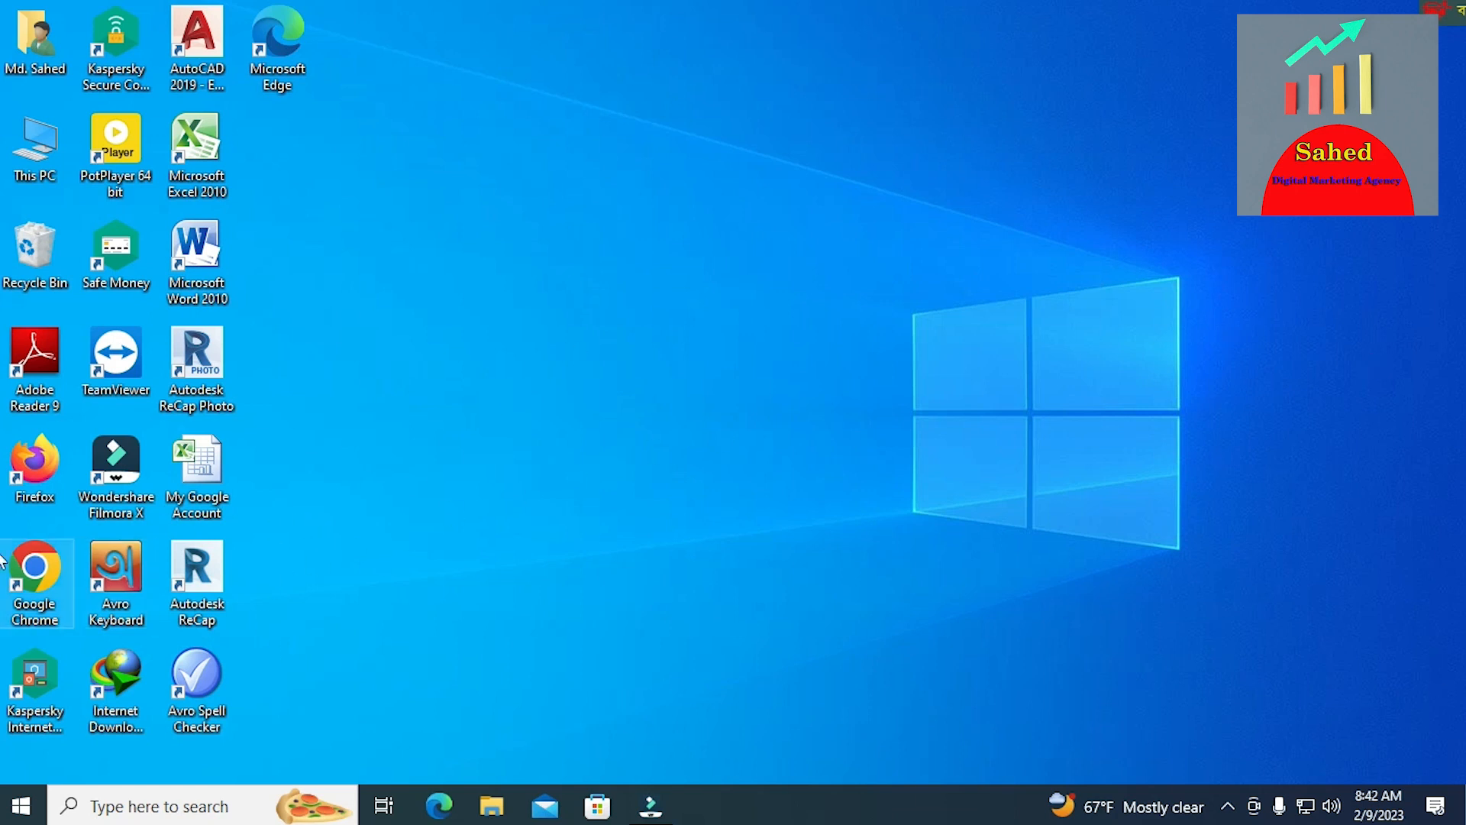
# Open Google Chrome and search Google for "obs"
pyautogui.rightClick(43, 576)
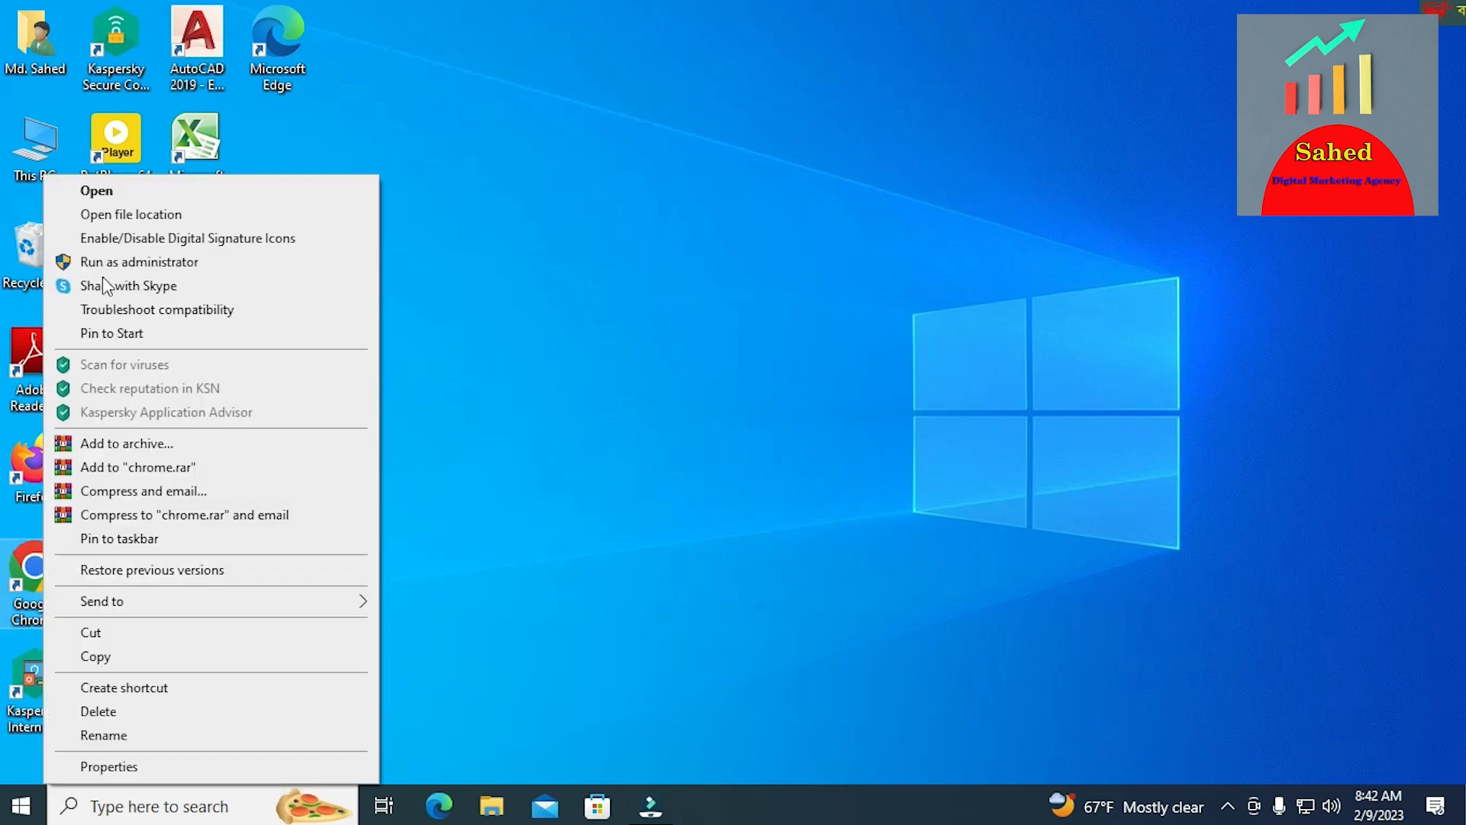
pyautogui.click(134, 190)
pyautogui.click(573, 459)
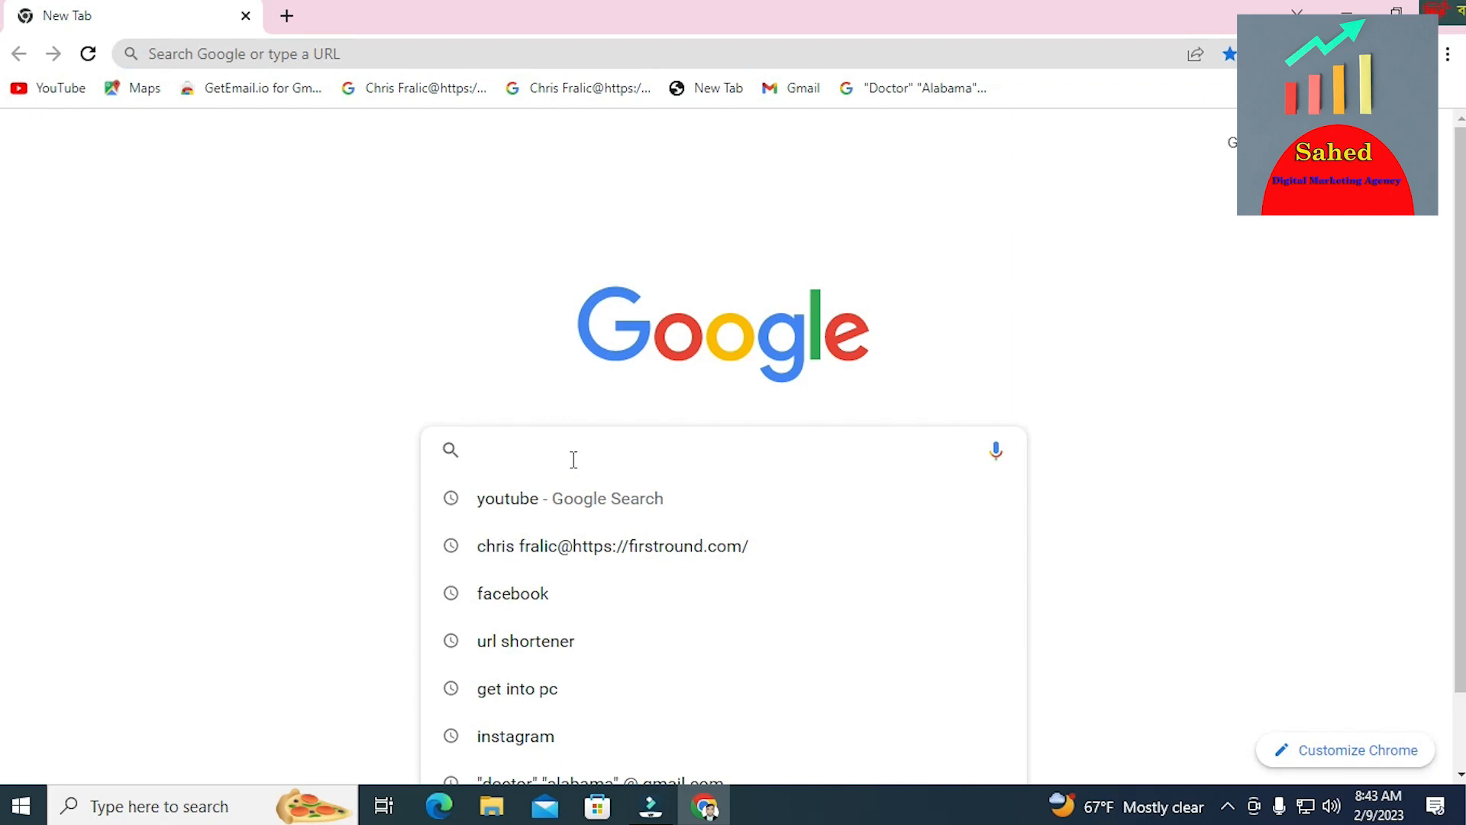
pyautogui.write('o')
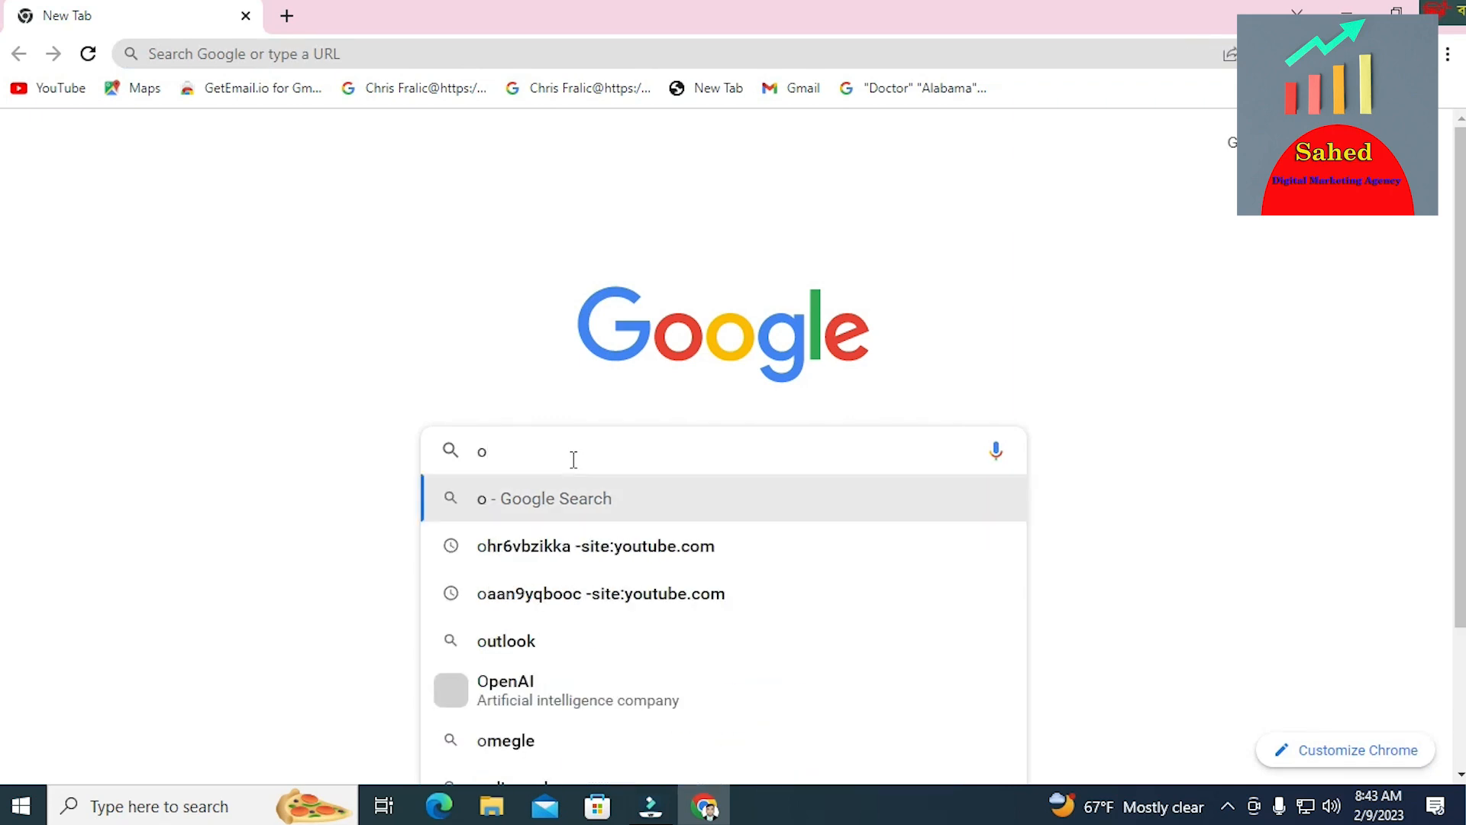
pyautogui.write('bs')
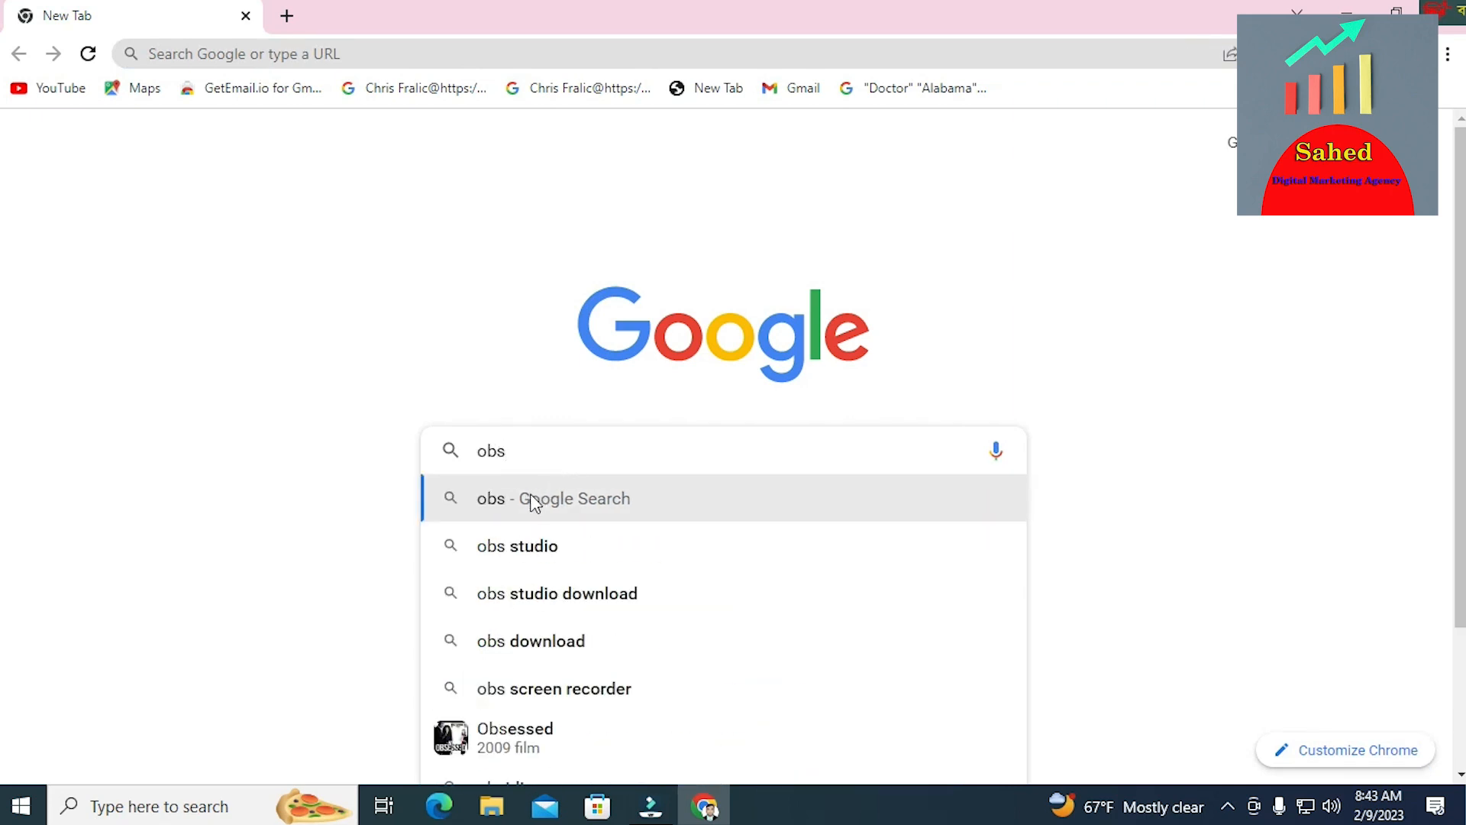
pyautogui.press('Return')
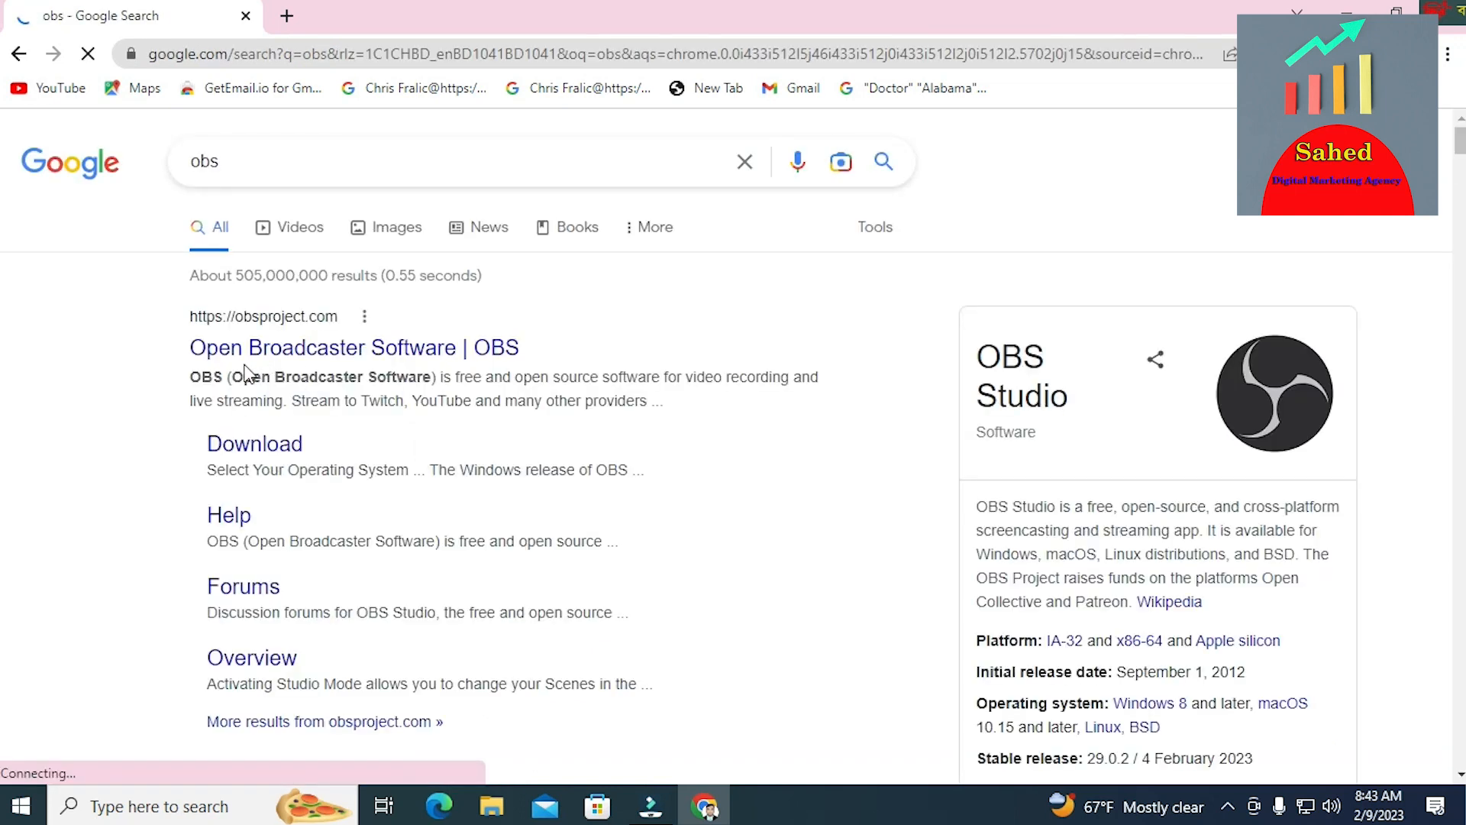
# Open the official Open Broadcaster Software site, download the OBS Studio installer for Windows and show all downloads
pyautogui.click(316, 356)
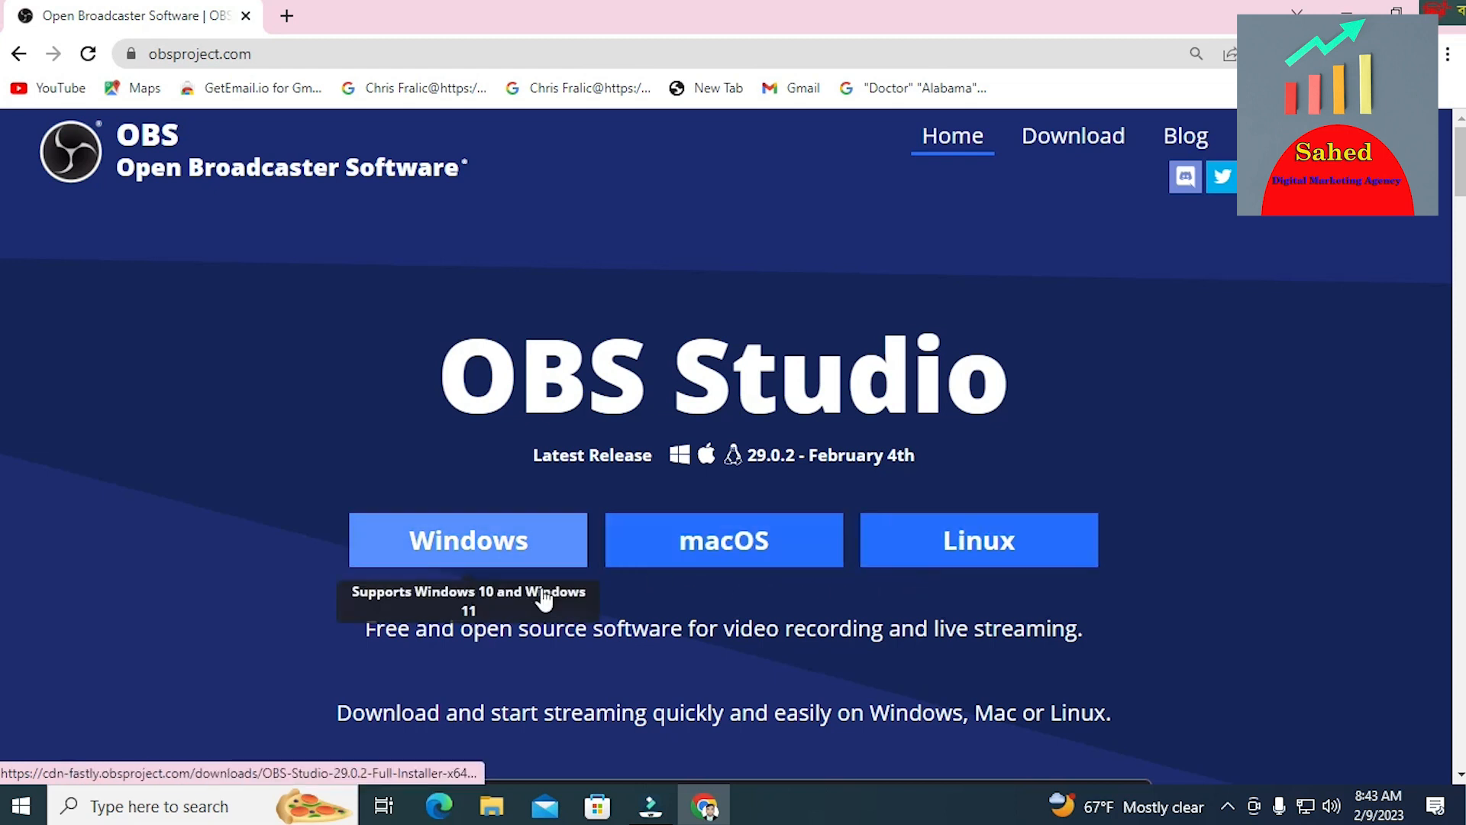
pyautogui.click(486, 549)
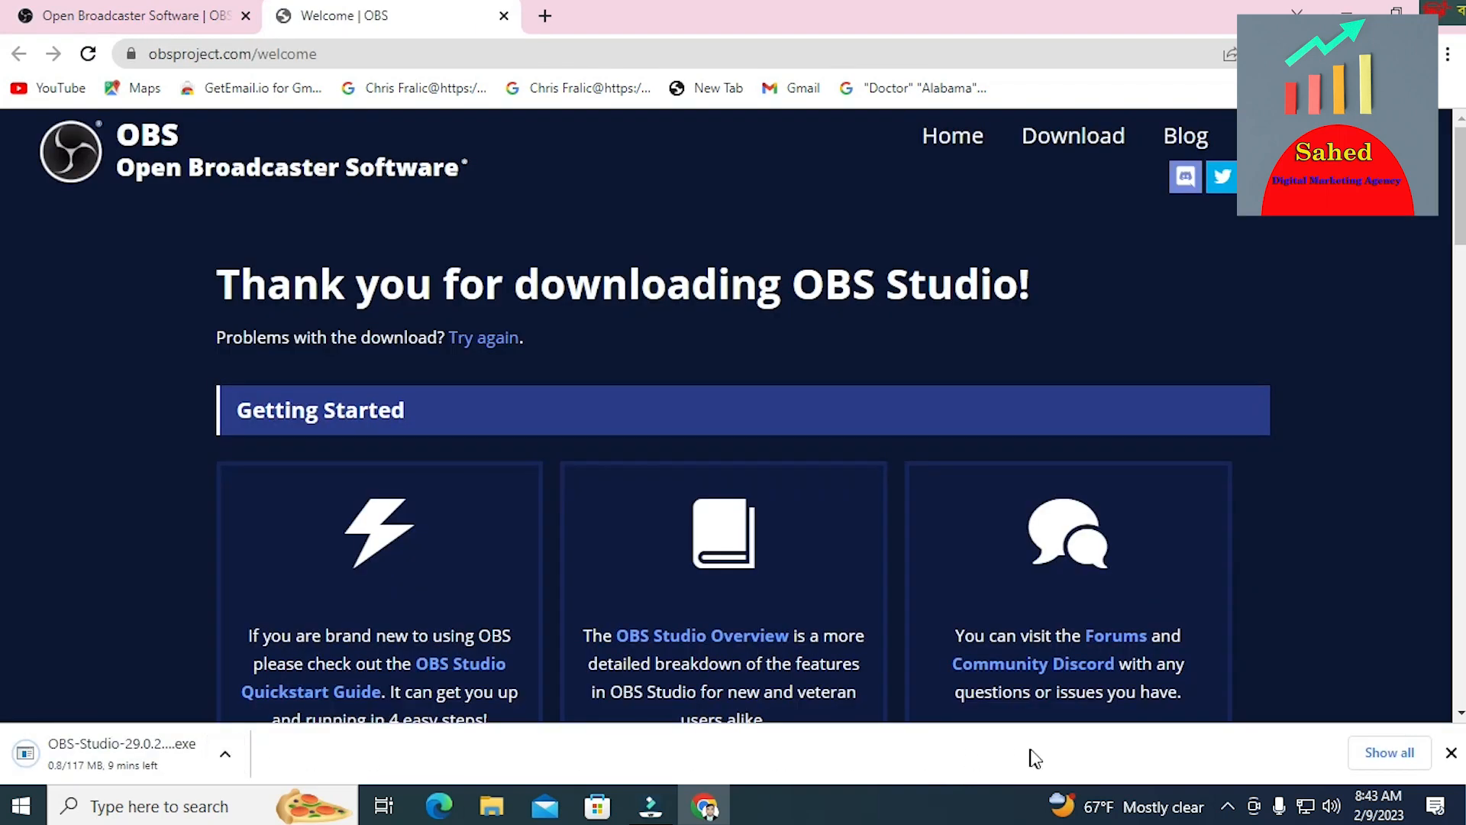
pyautogui.click(1403, 751)
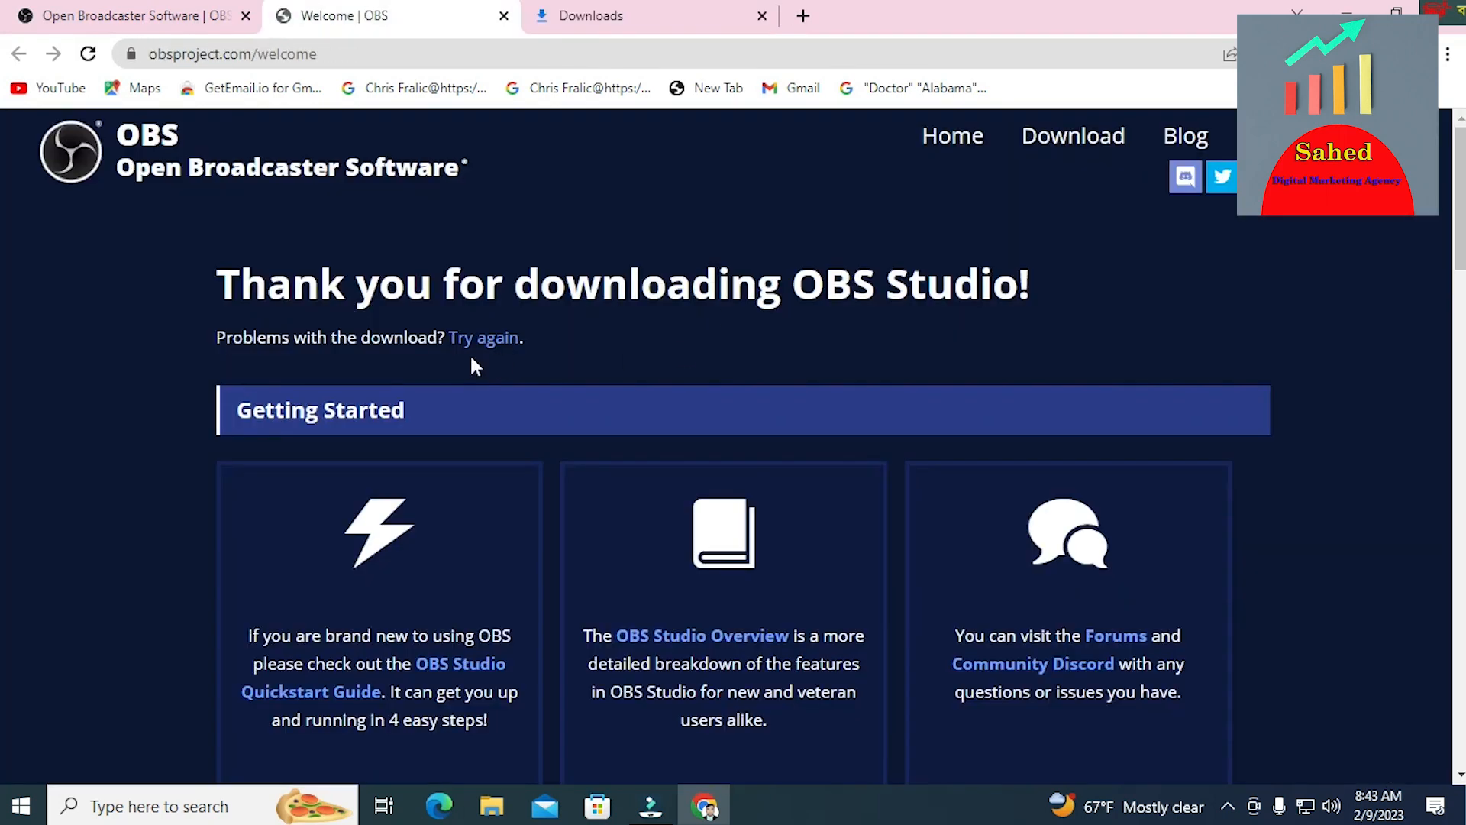
# Close the downloads page, the OBS welcome page and the OBS home page to leave the browser
pyautogui.scroll(-3, 727, 403)
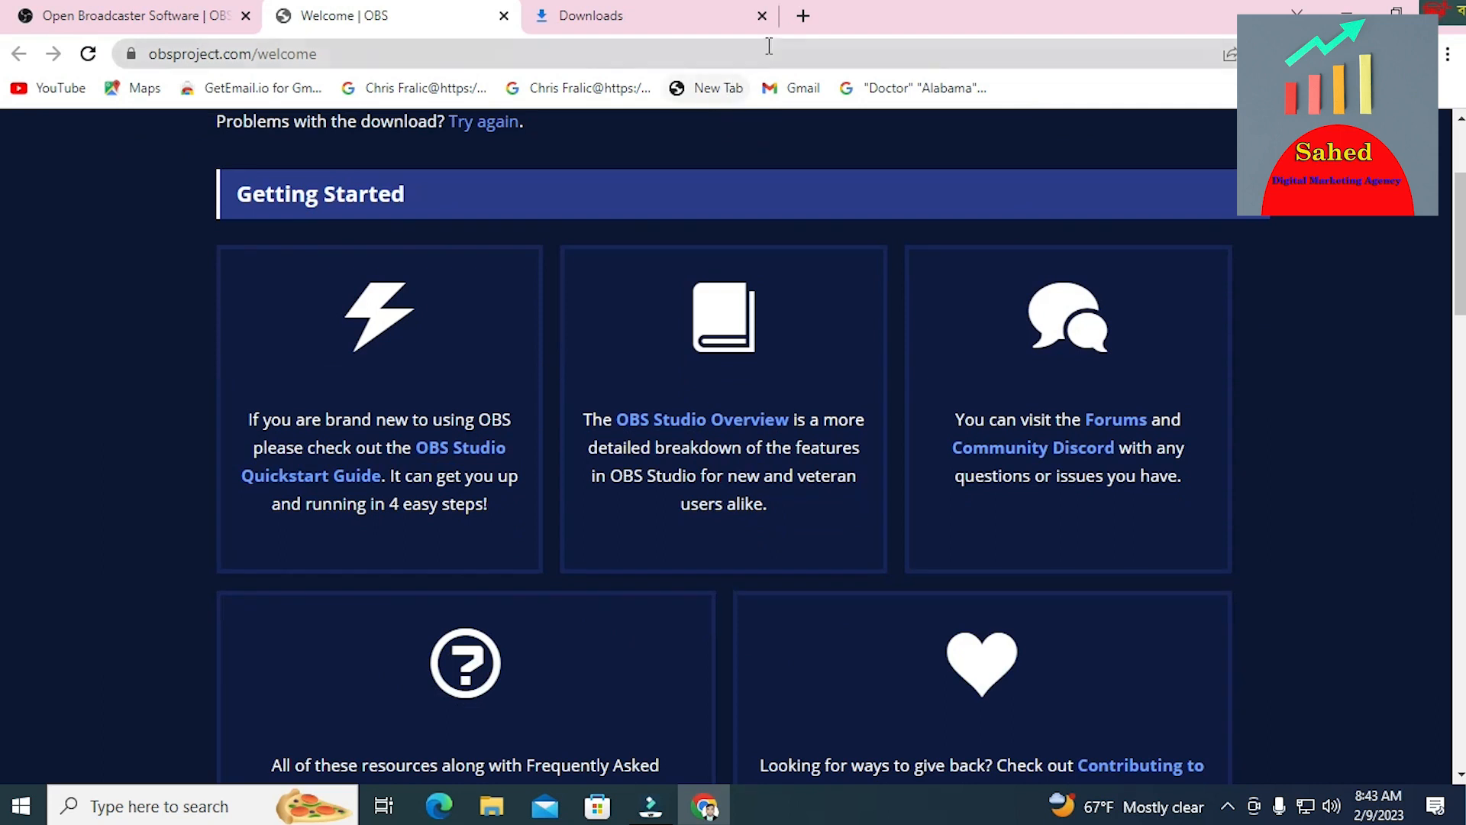
pyautogui.click(762, 15)
pyautogui.click(505, 16)
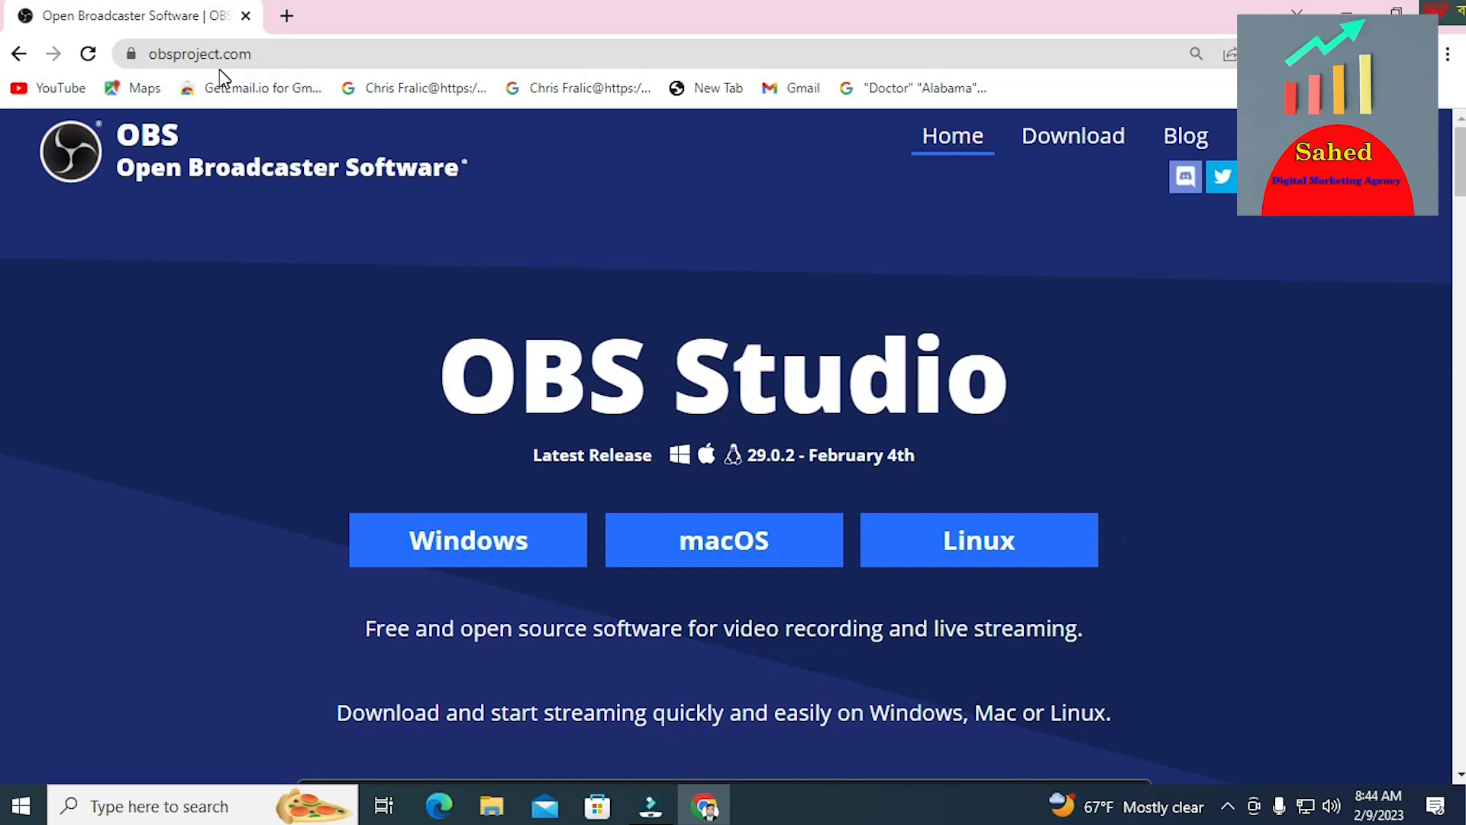
pyautogui.click(245, 15)
# Open the Downloads folder from This PC
pyautogui.rightClick(45, 156)
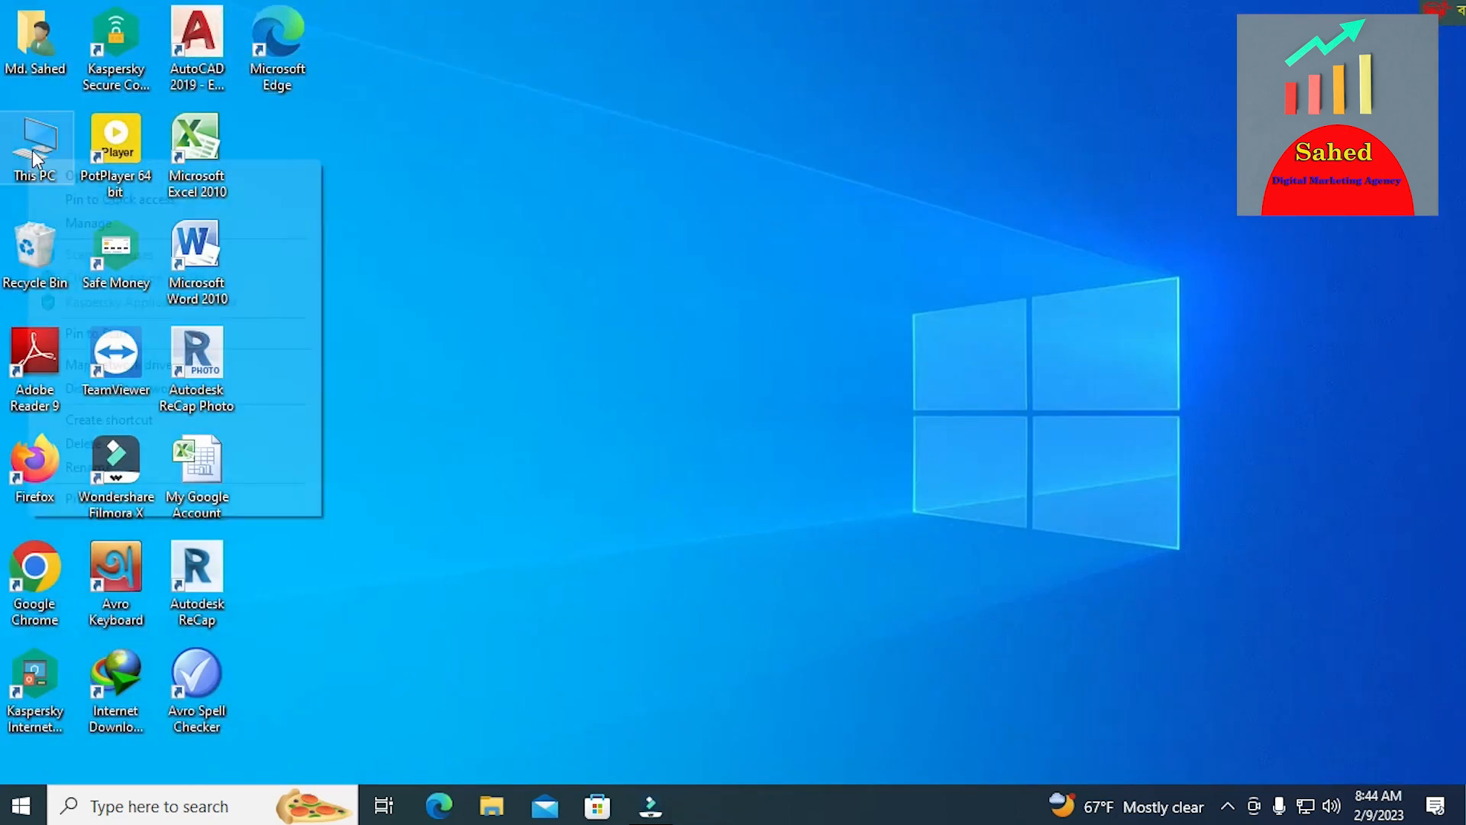
pyautogui.click(61, 176)
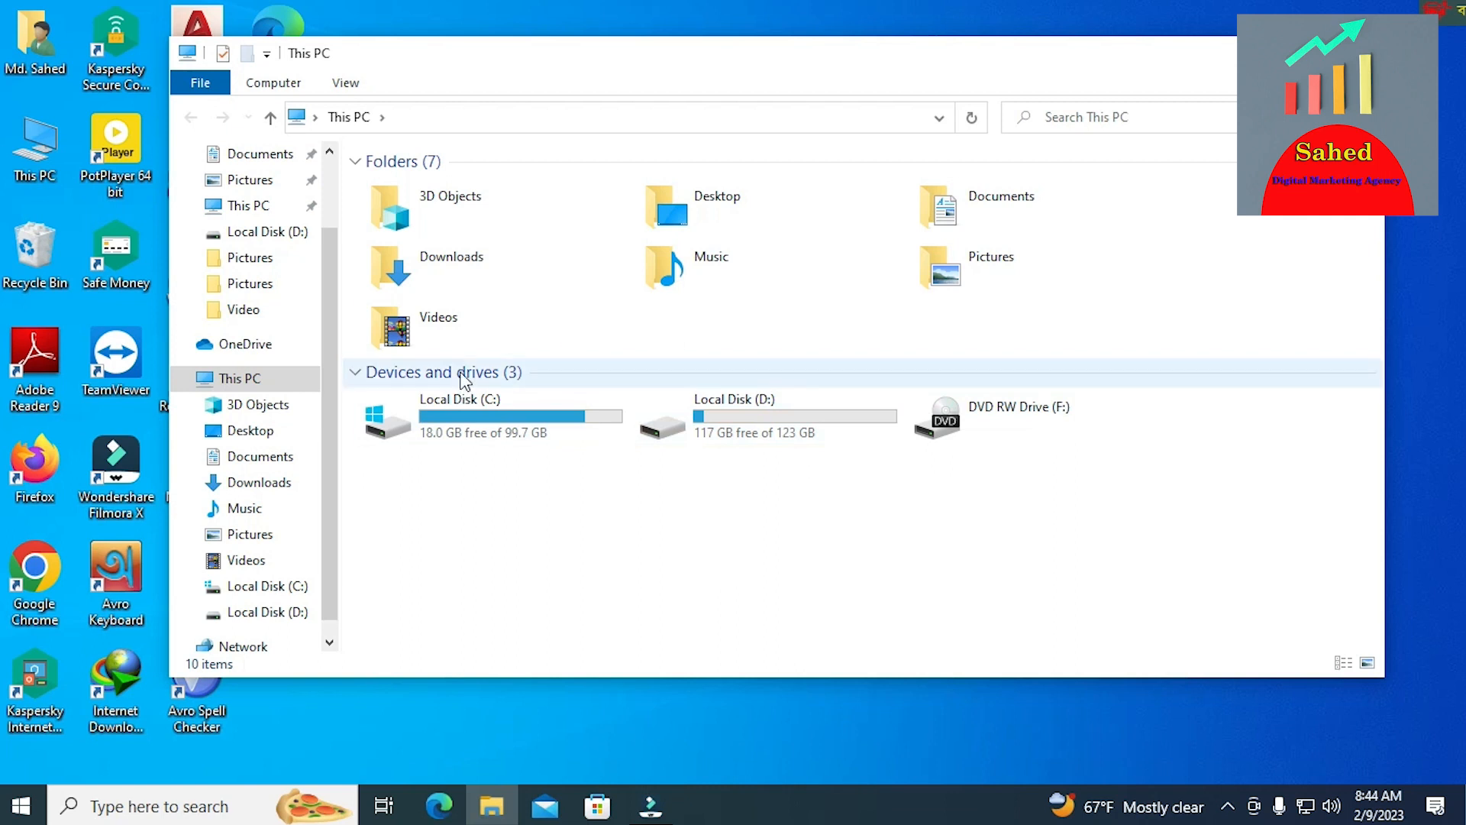
pyautogui.rightClick(470, 260)
pyautogui.click(535, 279)
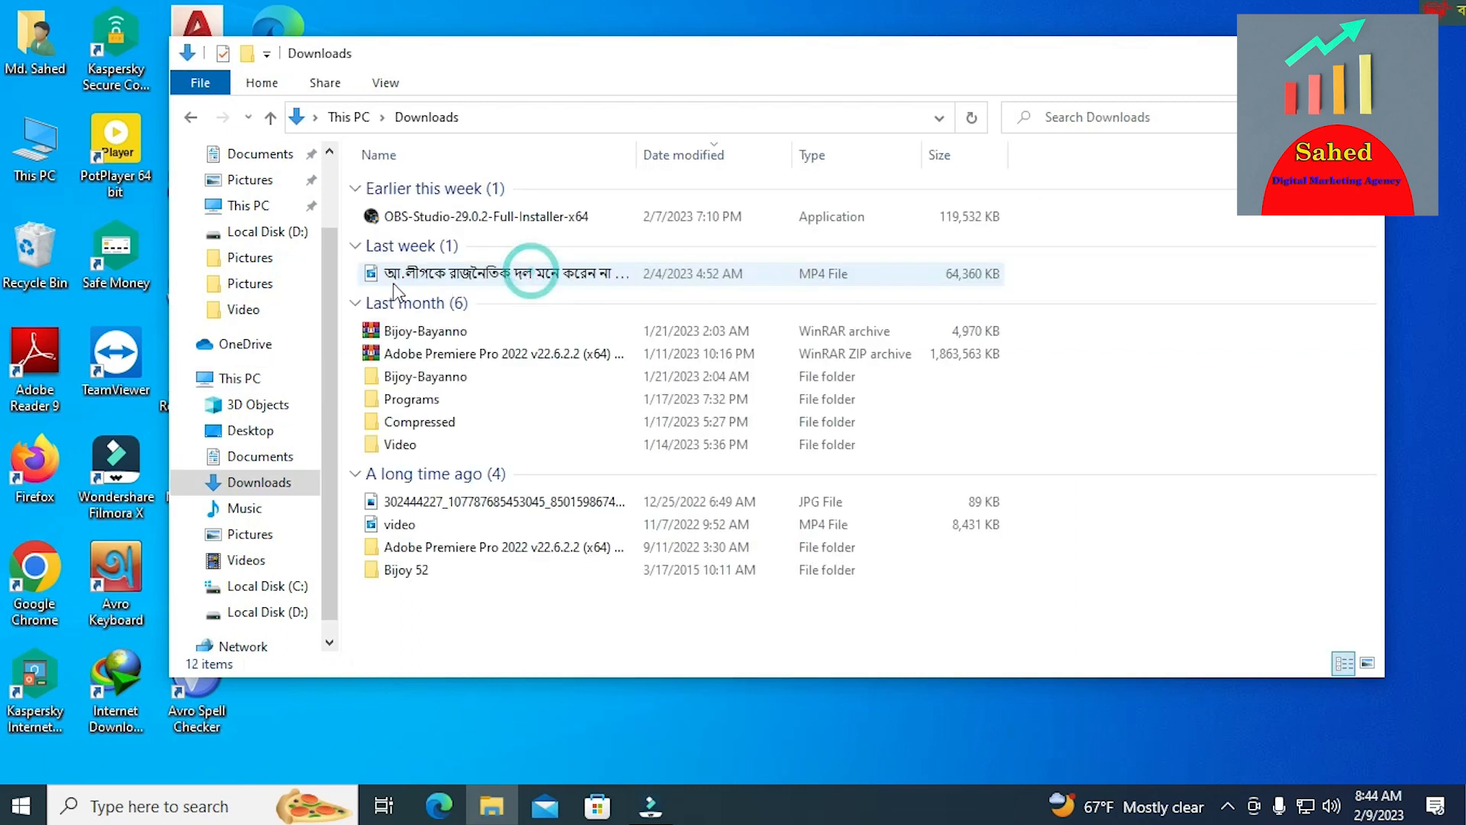
# Launch the OBS-Studio-29.0.2-Full-Installer-x64 setup file from the Downloads folder
pyautogui.rightClick(443, 220)
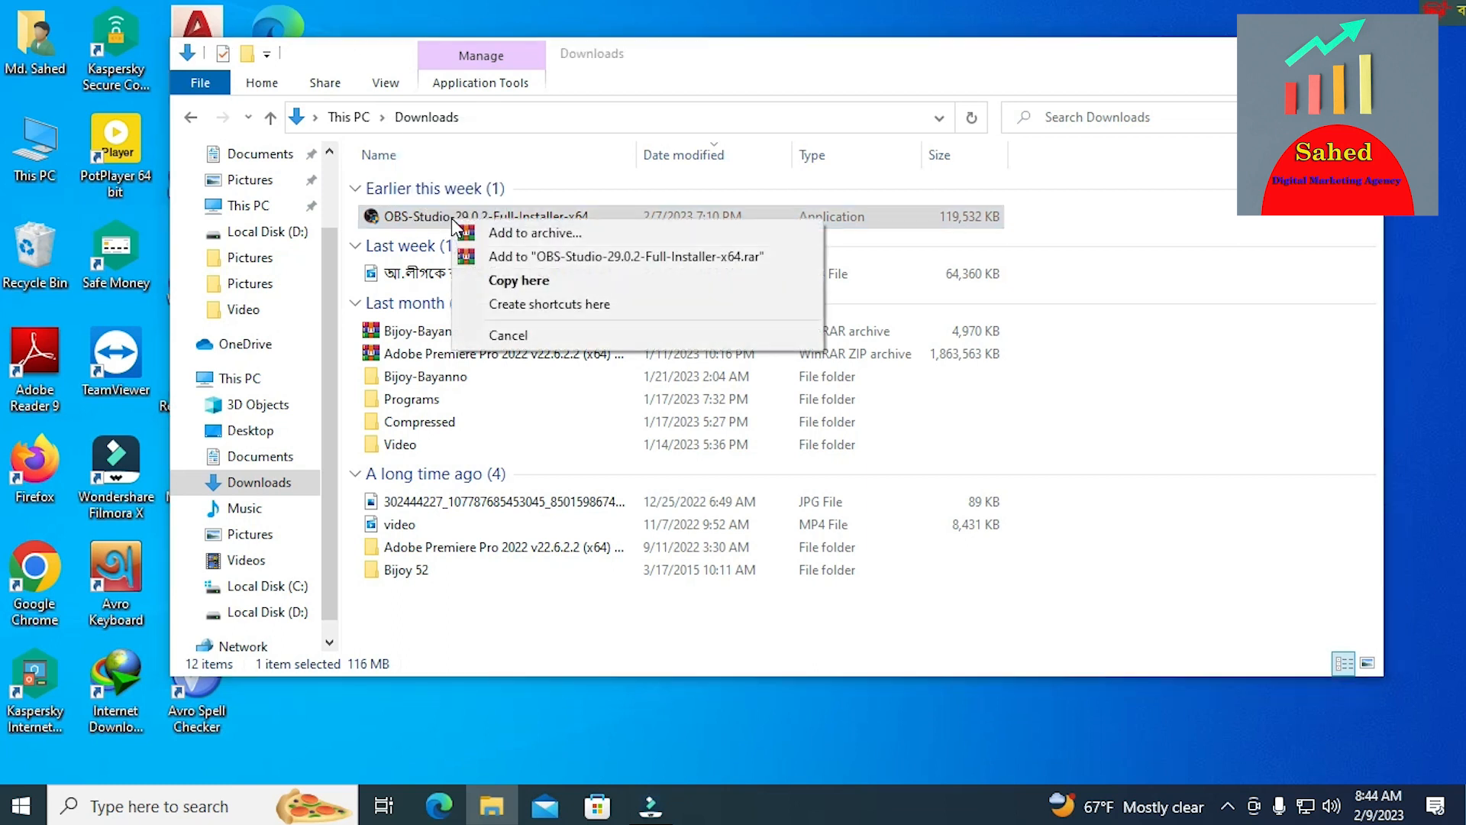
pyautogui.click(425, 217)
pyautogui.rightClick(428, 217)
pyautogui.click(475, 170)
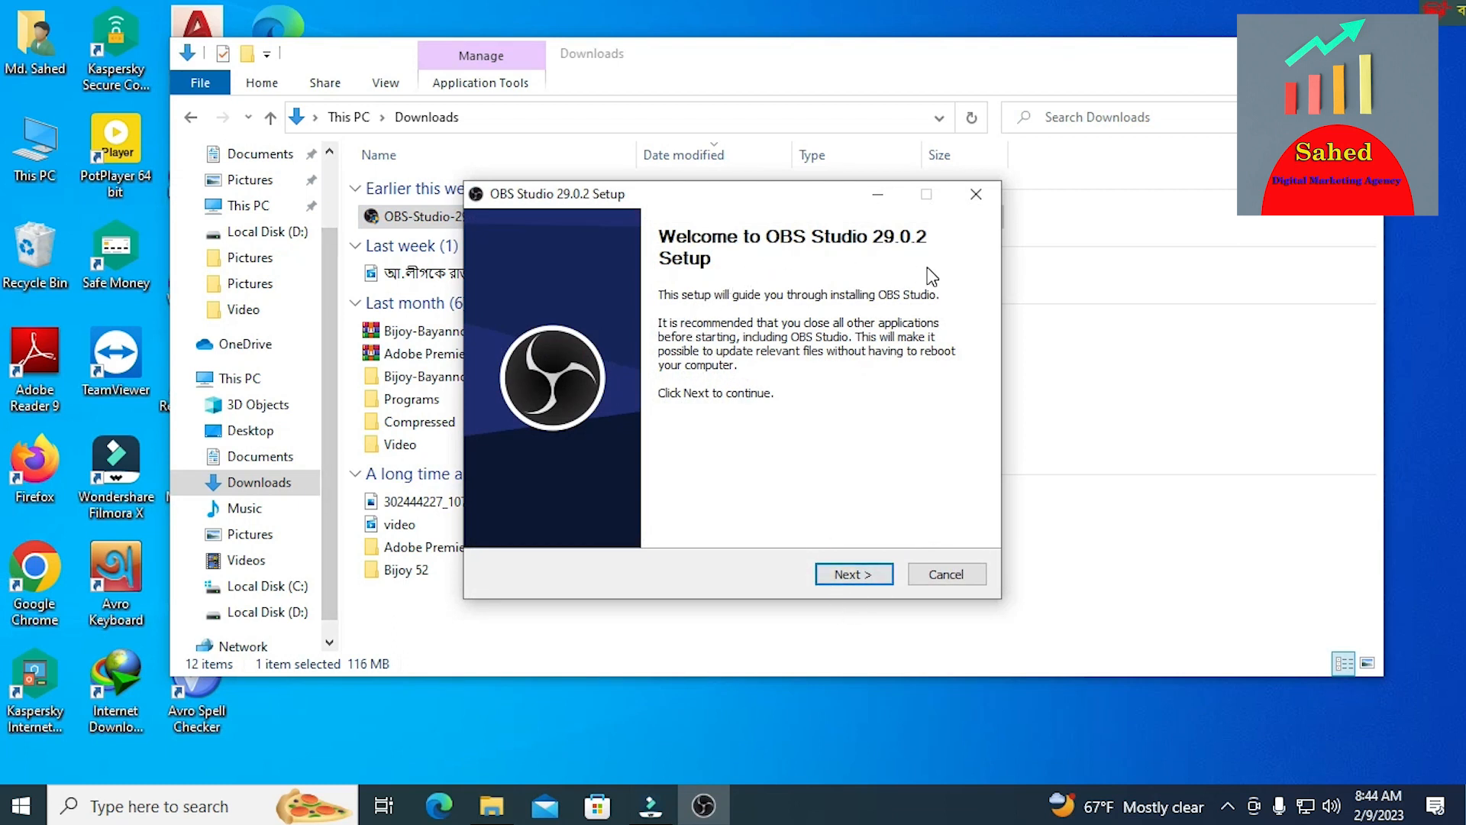
# Go through the OBS Studio 29.0.2 setup wizard, passing the license information, to install the program
pyautogui.click(858, 575)
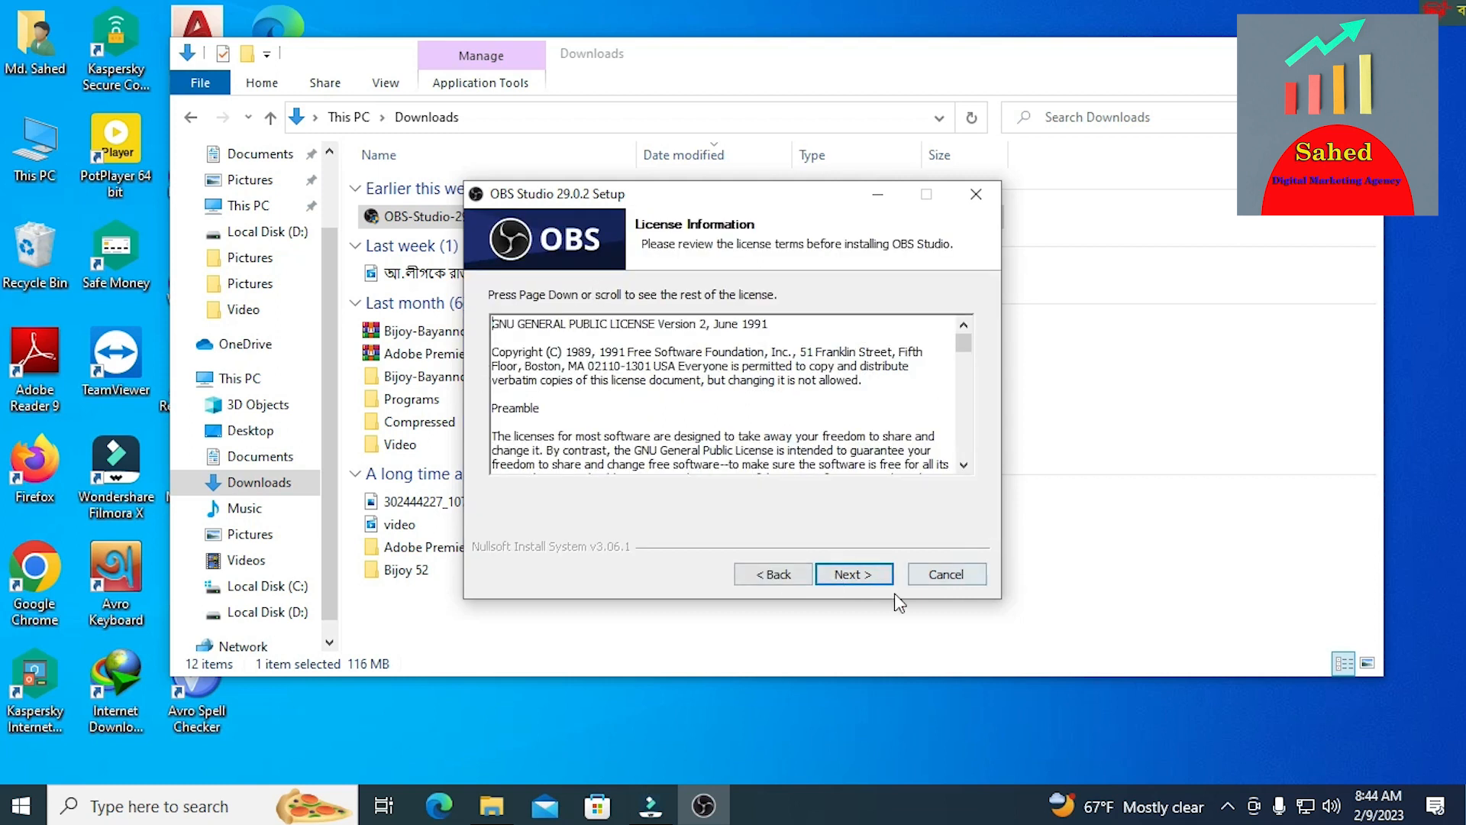
pyautogui.click(855, 574)
pyautogui.click(860, 577)
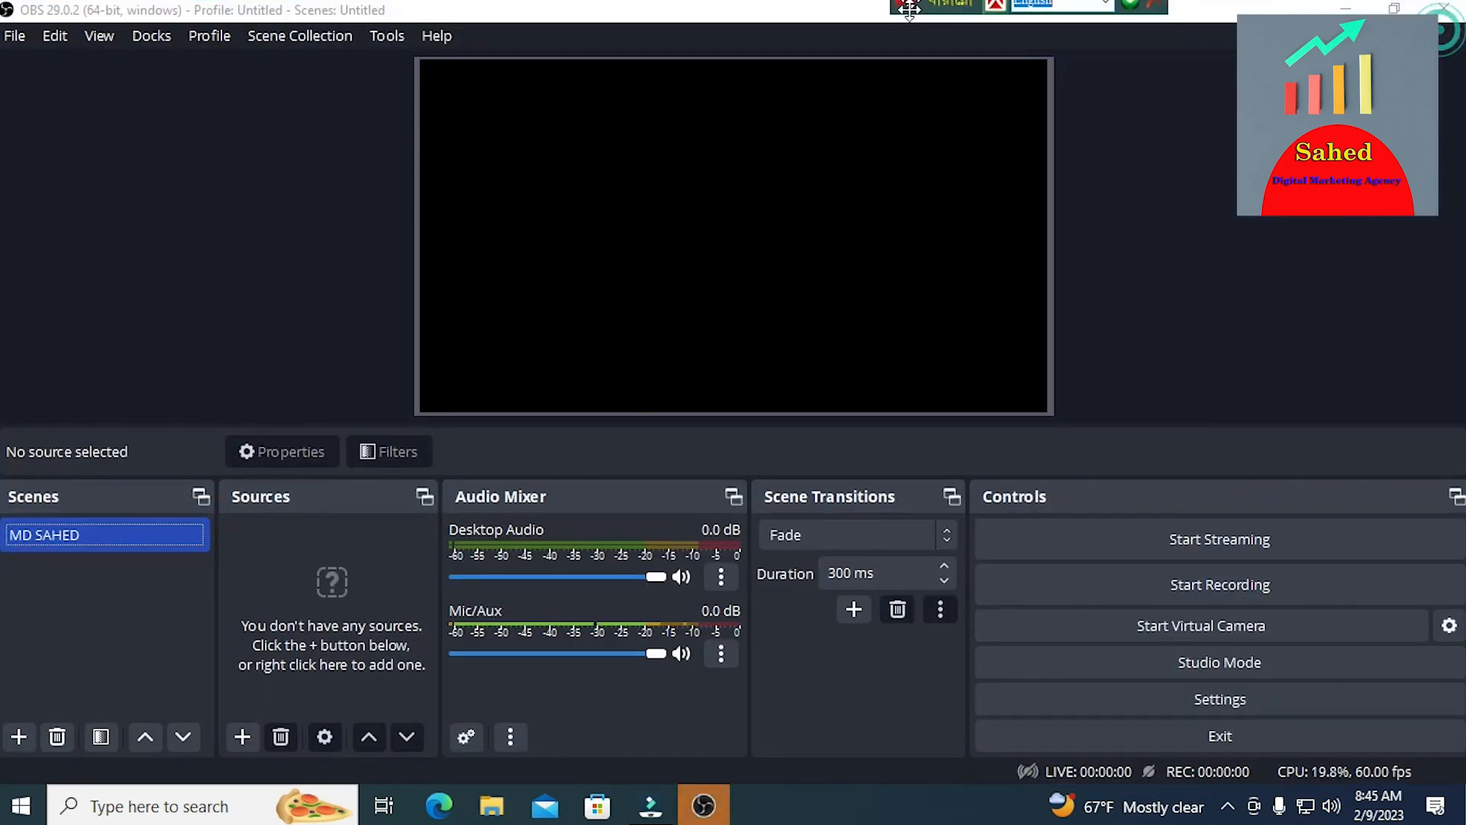
# Close OBS Studio and reopen it from its desktop shortcut
pyautogui.click(1444, 13)
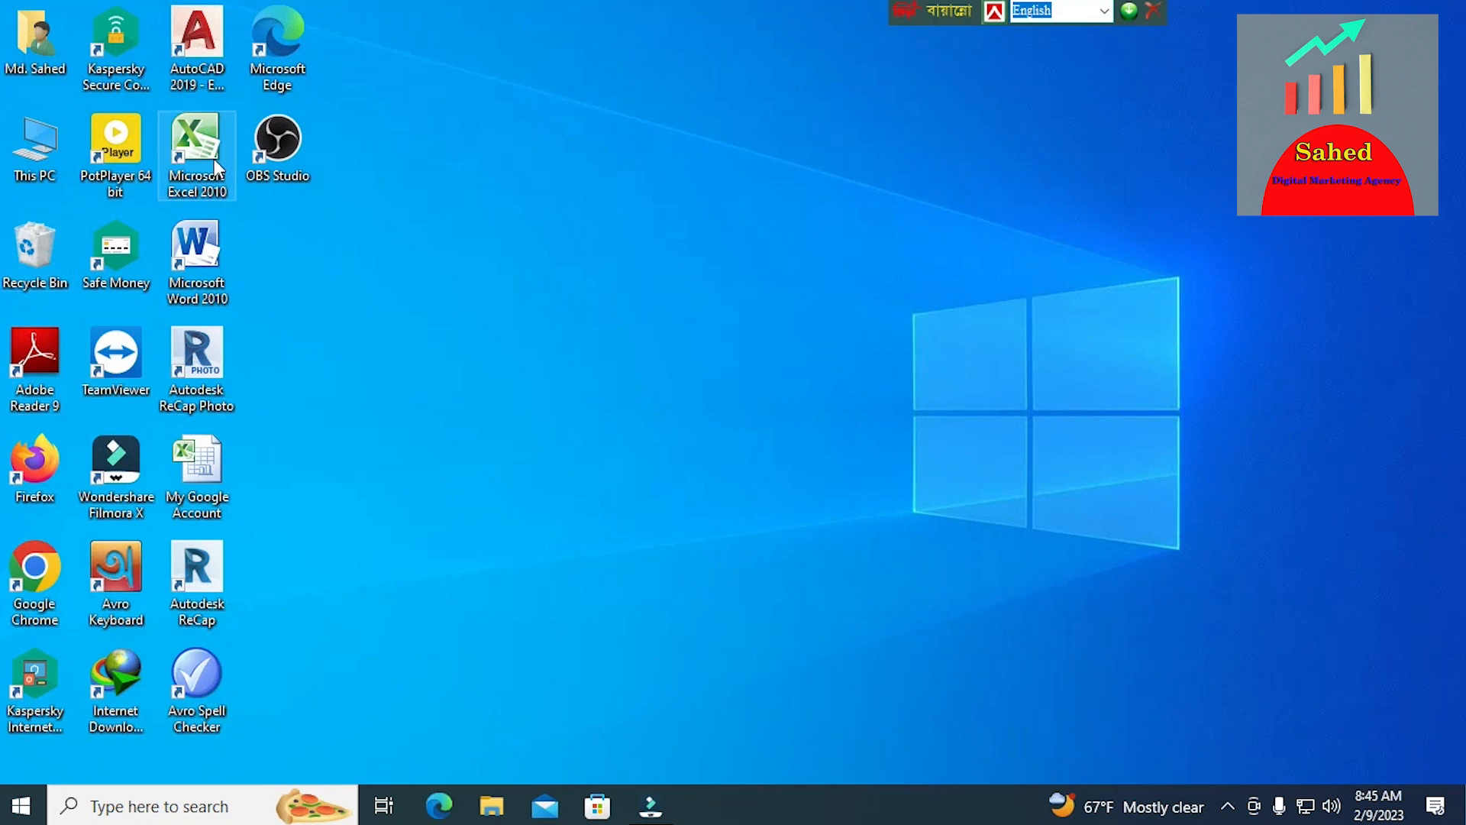
pyautogui.rightClick(277, 149)
pyautogui.click(350, 170)
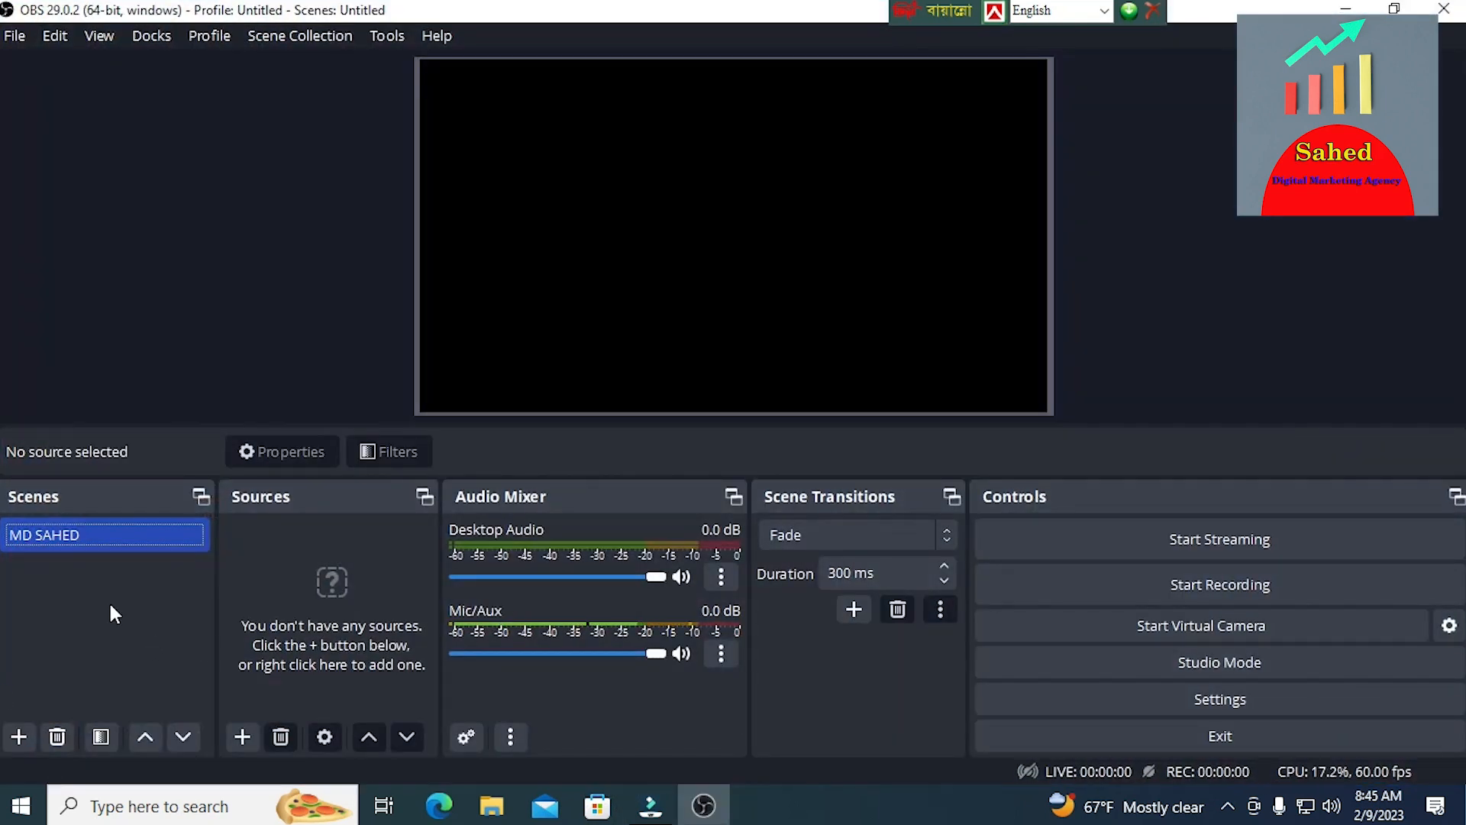
# Try to remove the only scene from the scene list
pyautogui.rightClick(149, 534)
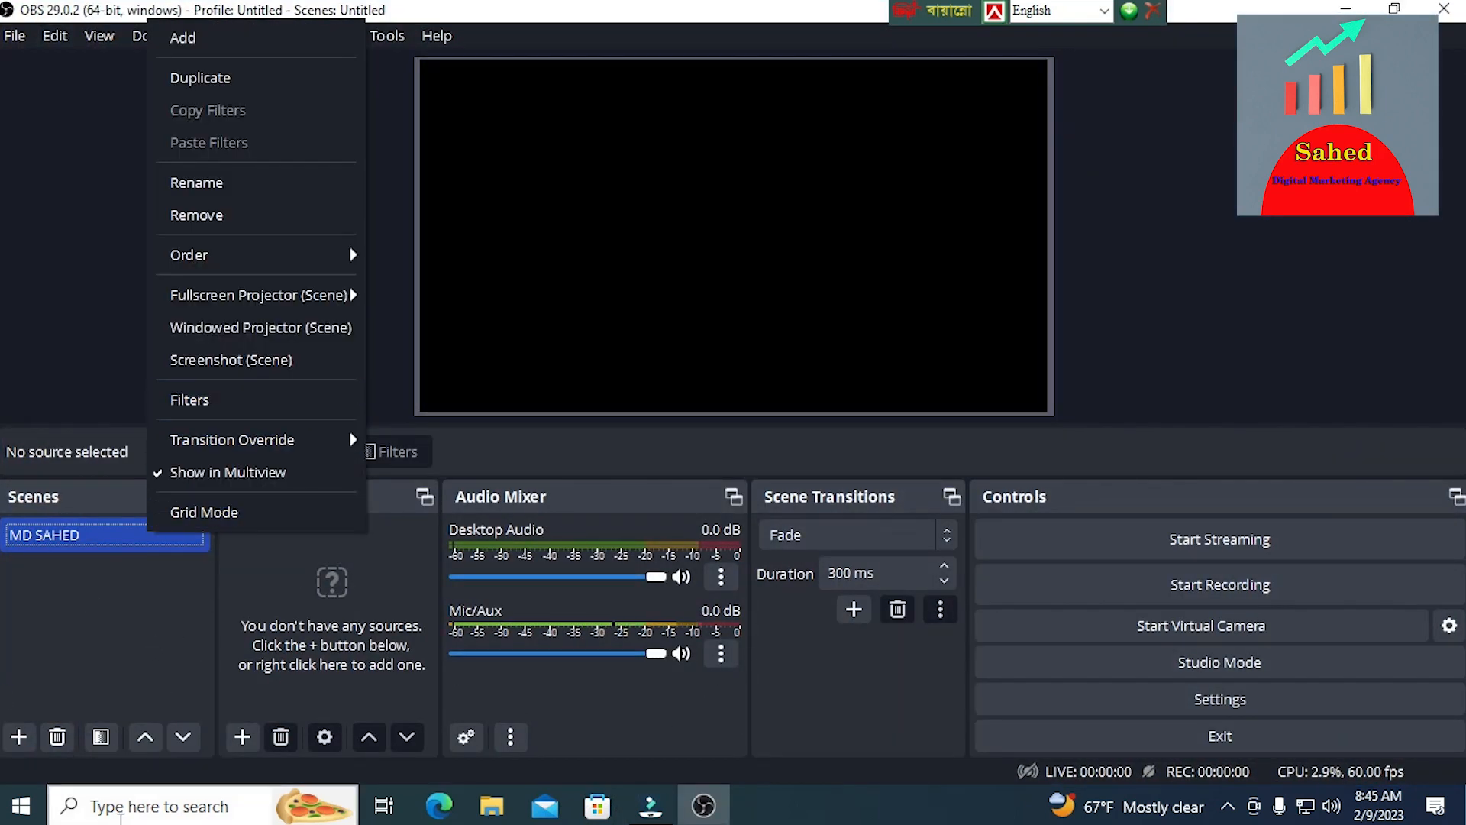
pyautogui.click(177, 210)
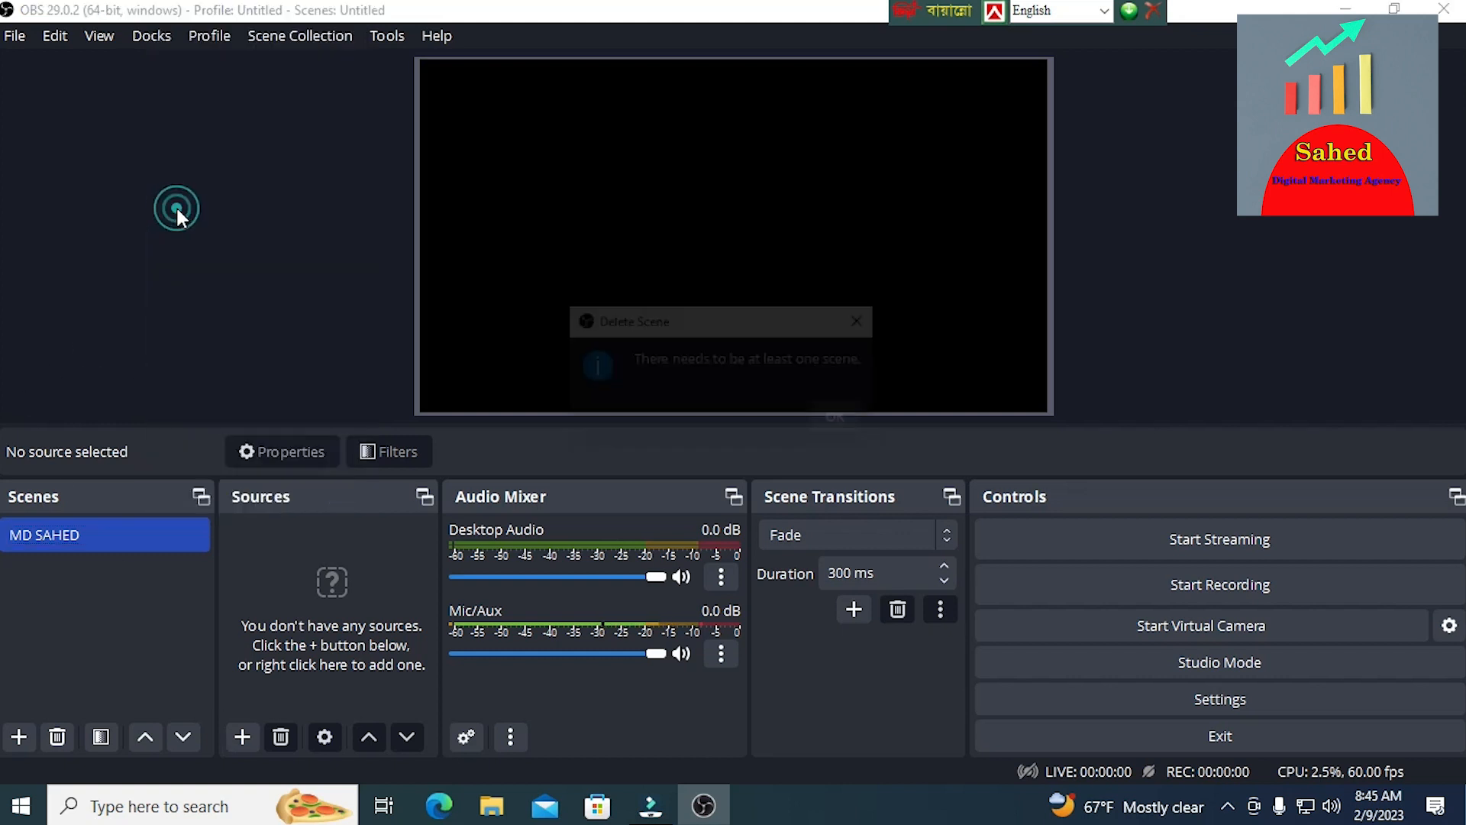
pyautogui.click(833, 417)
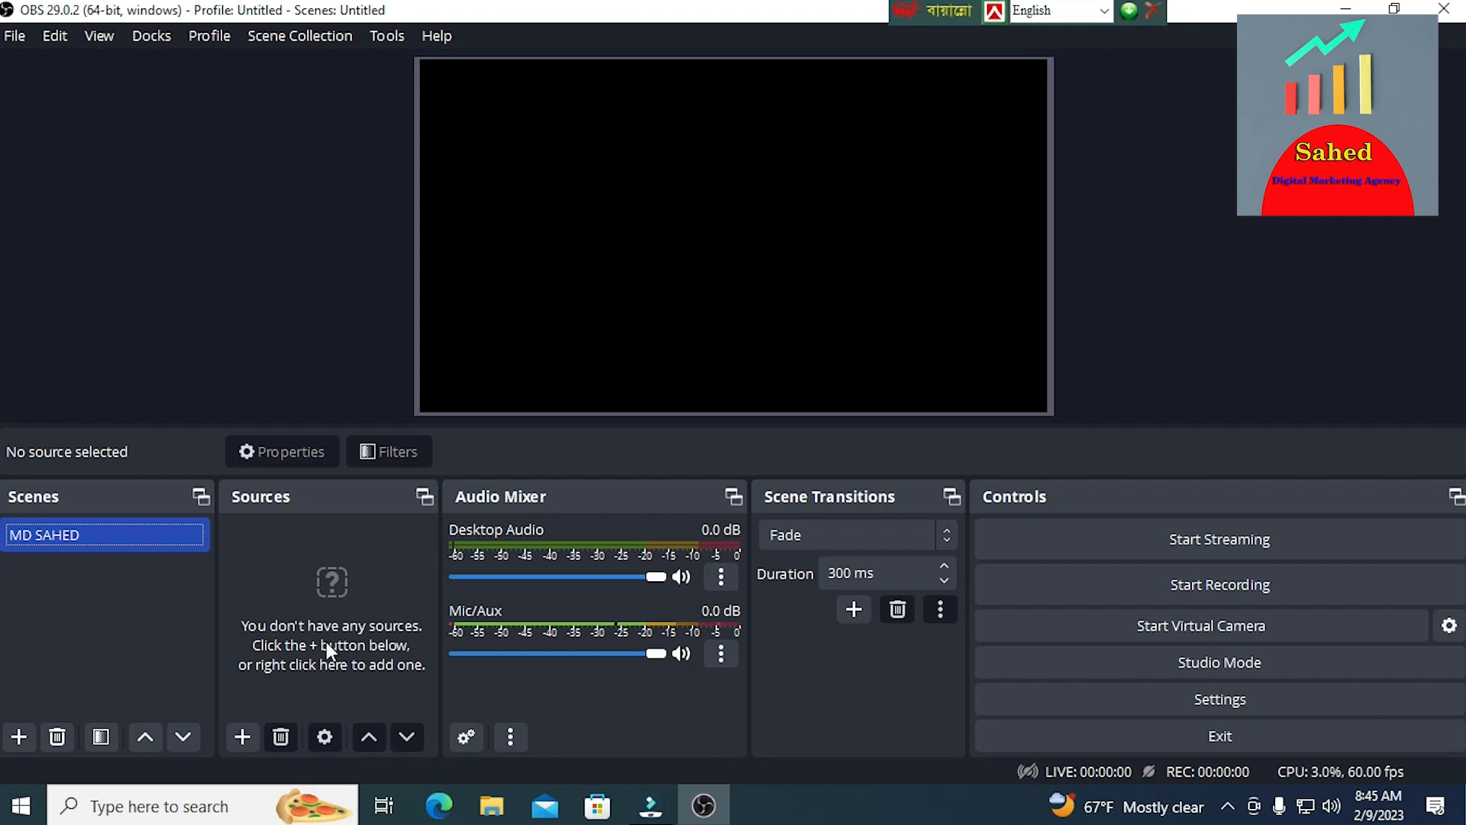
pyautogui.click(151, 37)
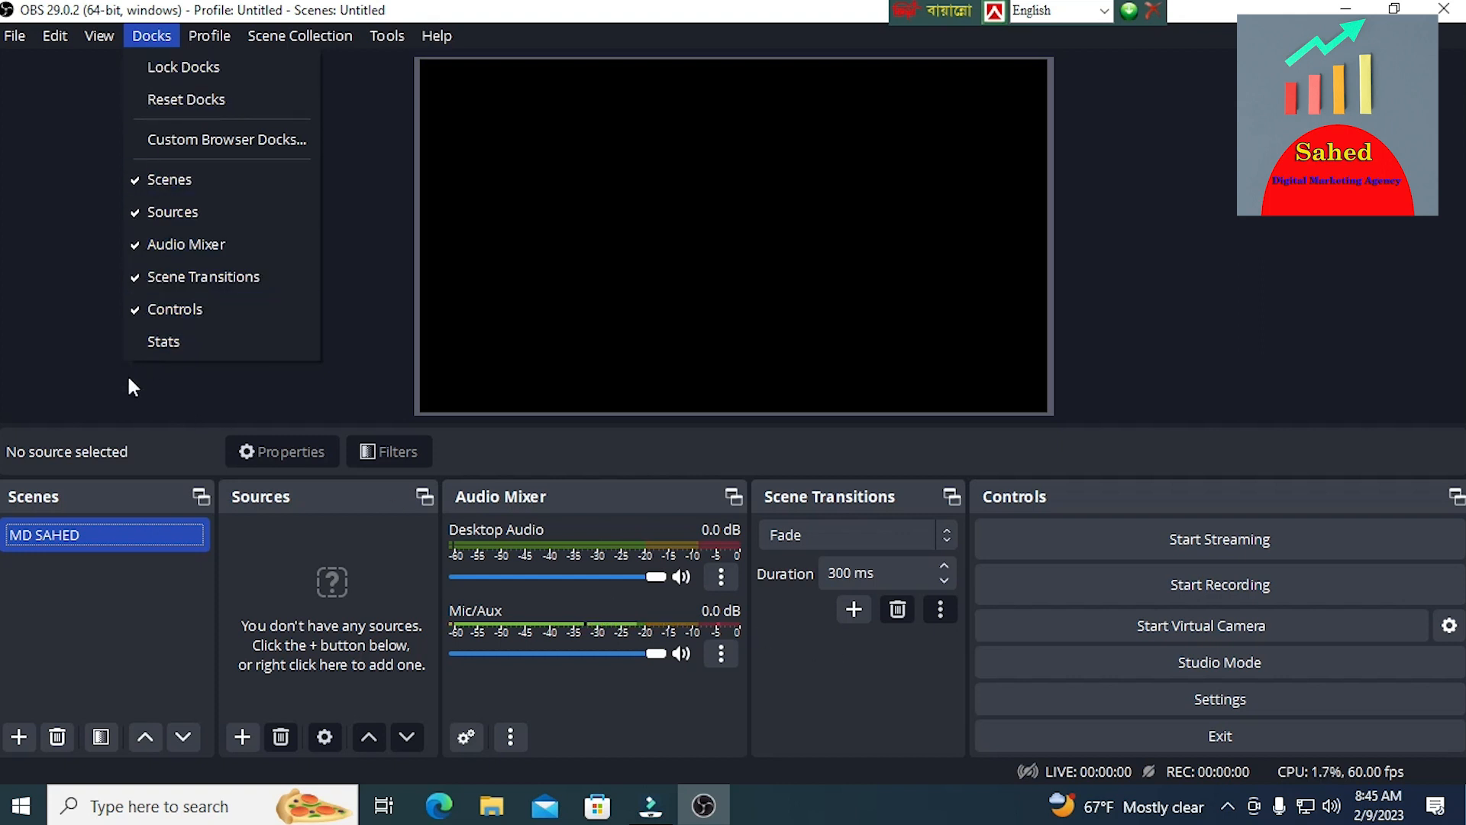
pyautogui.click(121, 669)
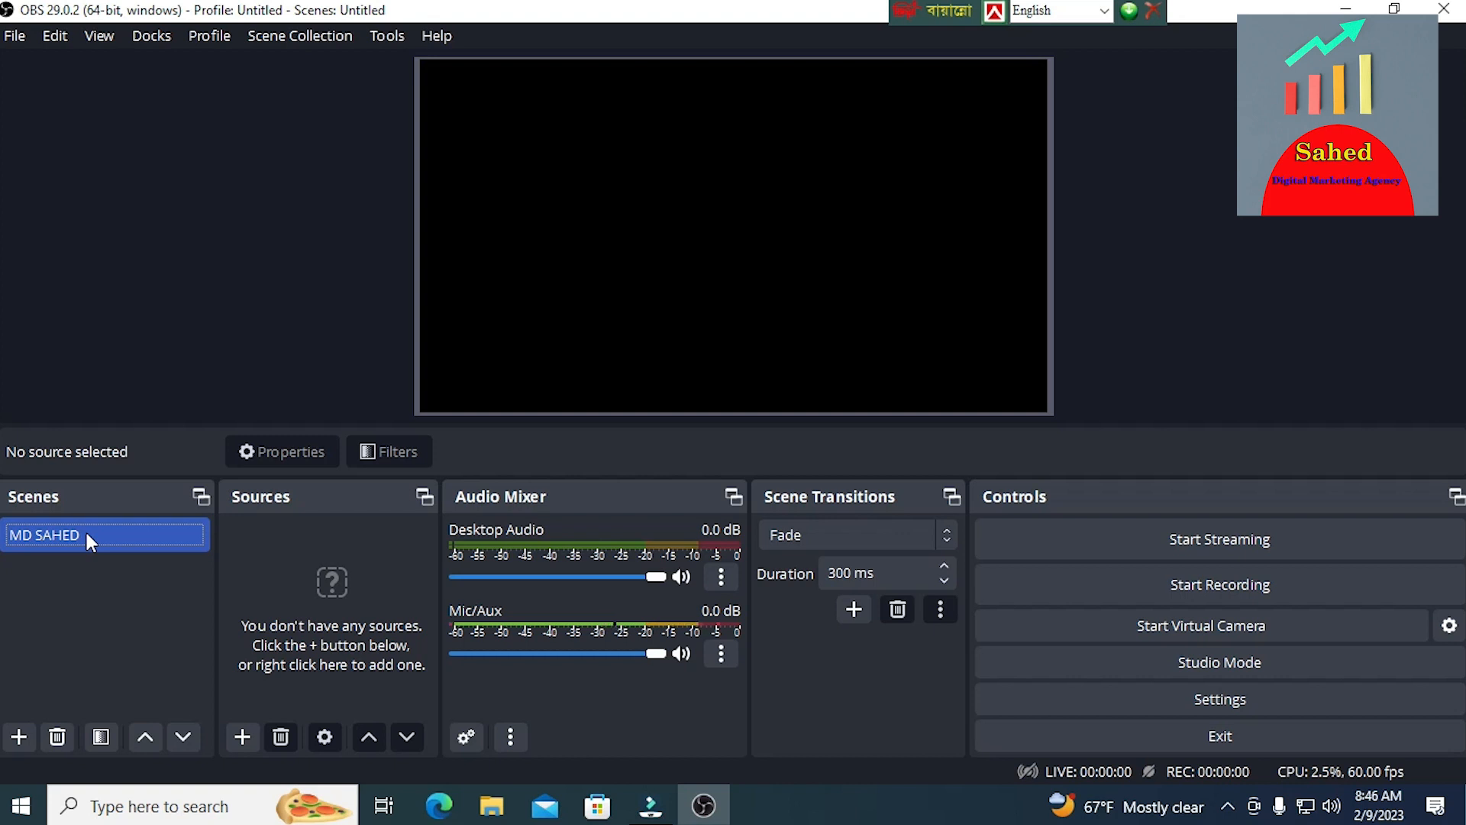
# Add a scene with the suggested name Scene 2 and delete it again
pyautogui.click(15, 737)
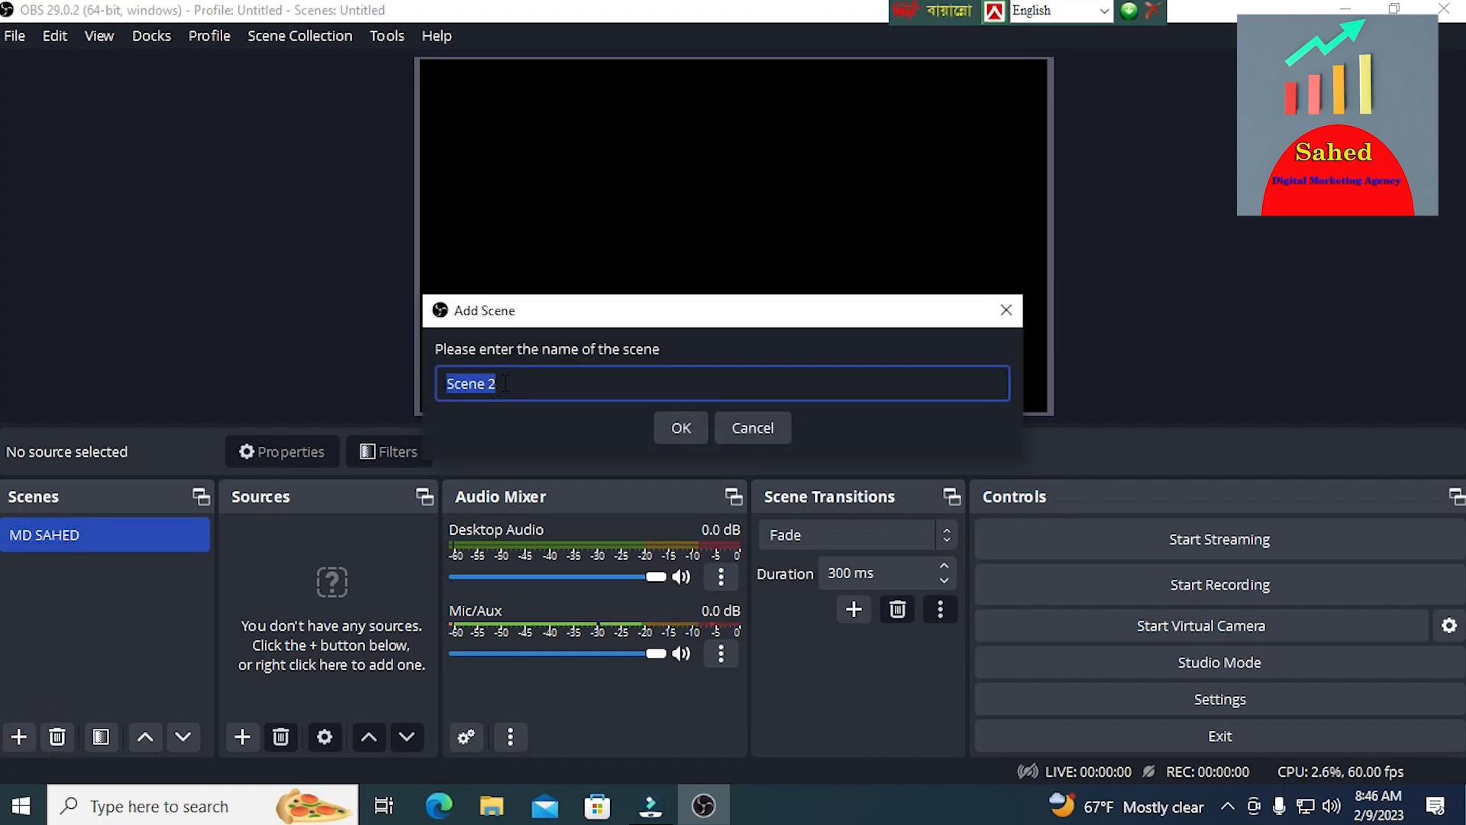
pyautogui.click(675, 422)
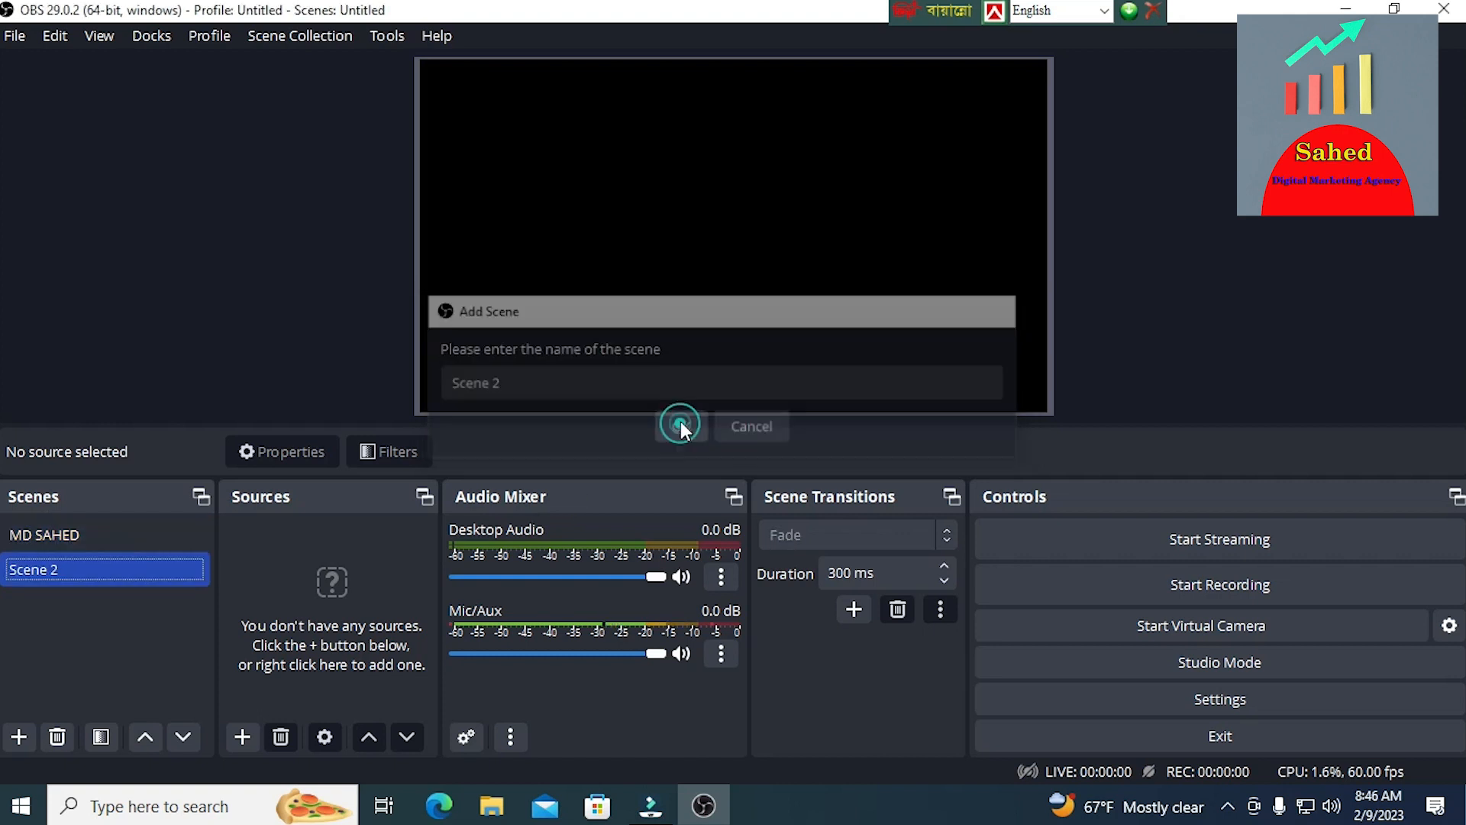
pyautogui.press('Delete')
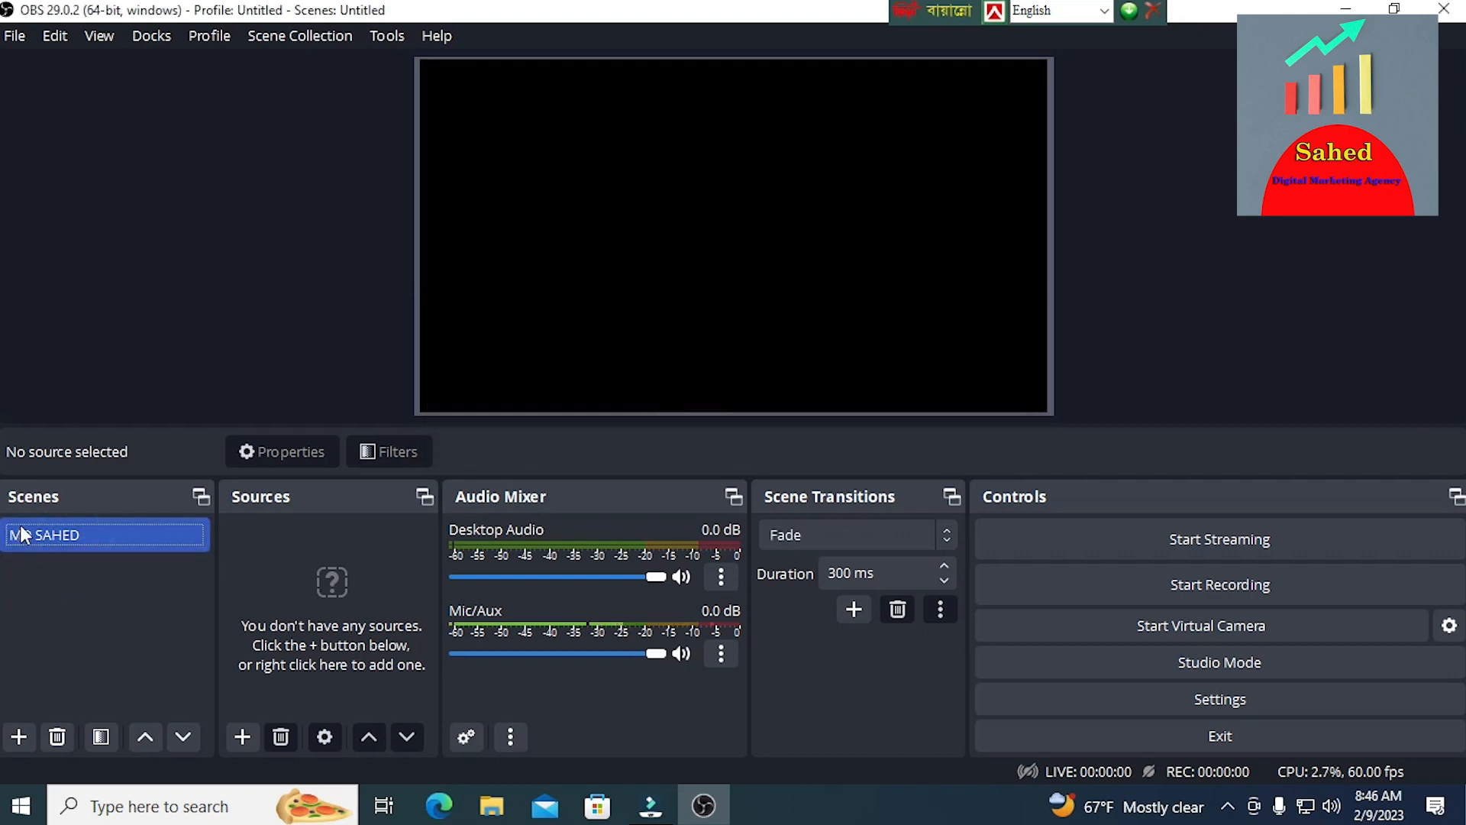
# Rename the existing scene to "Screen Record"
pyautogui.rightClick(97, 532)
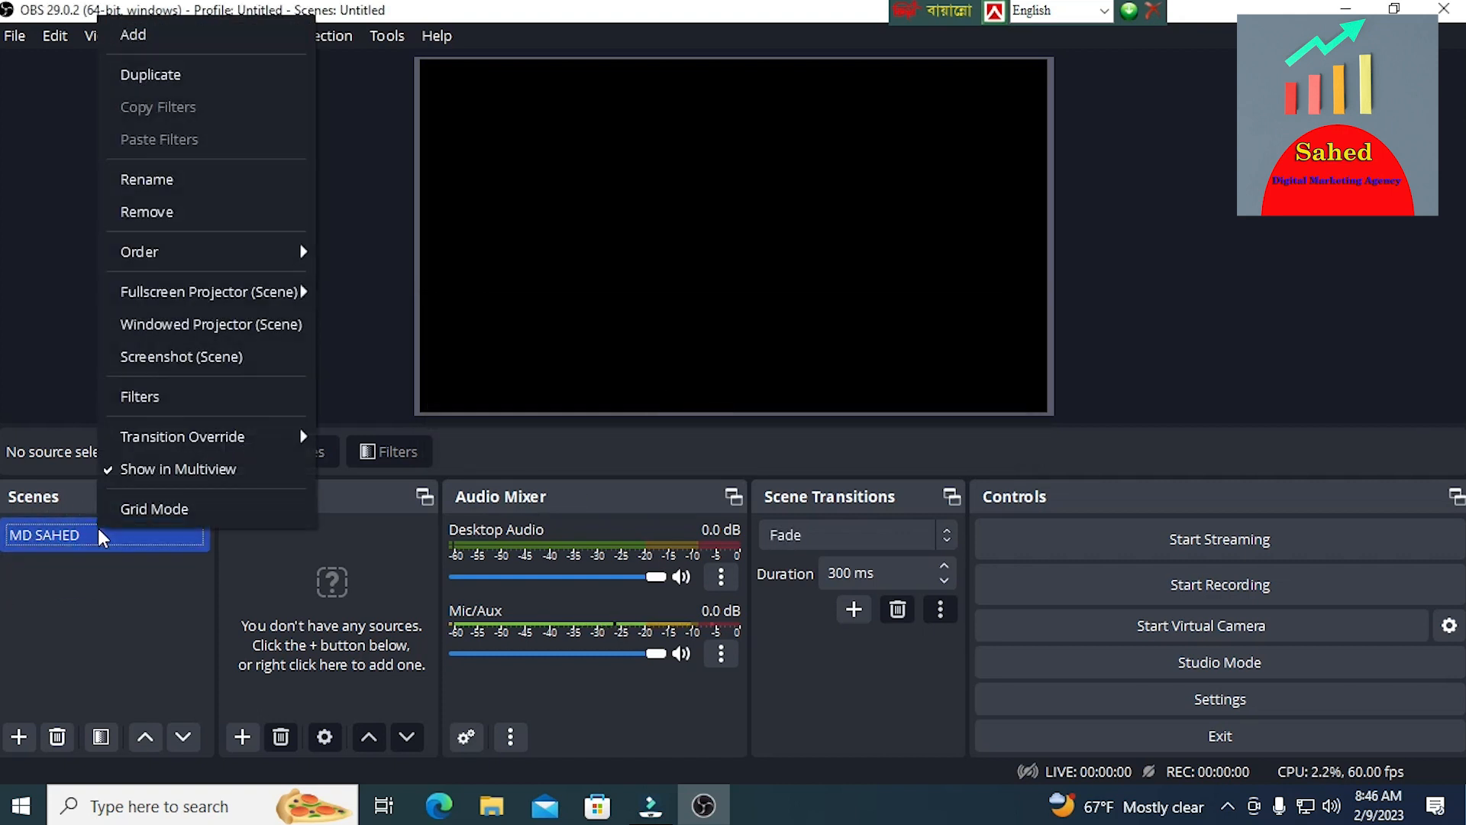
pyautogui.click(147, 182)
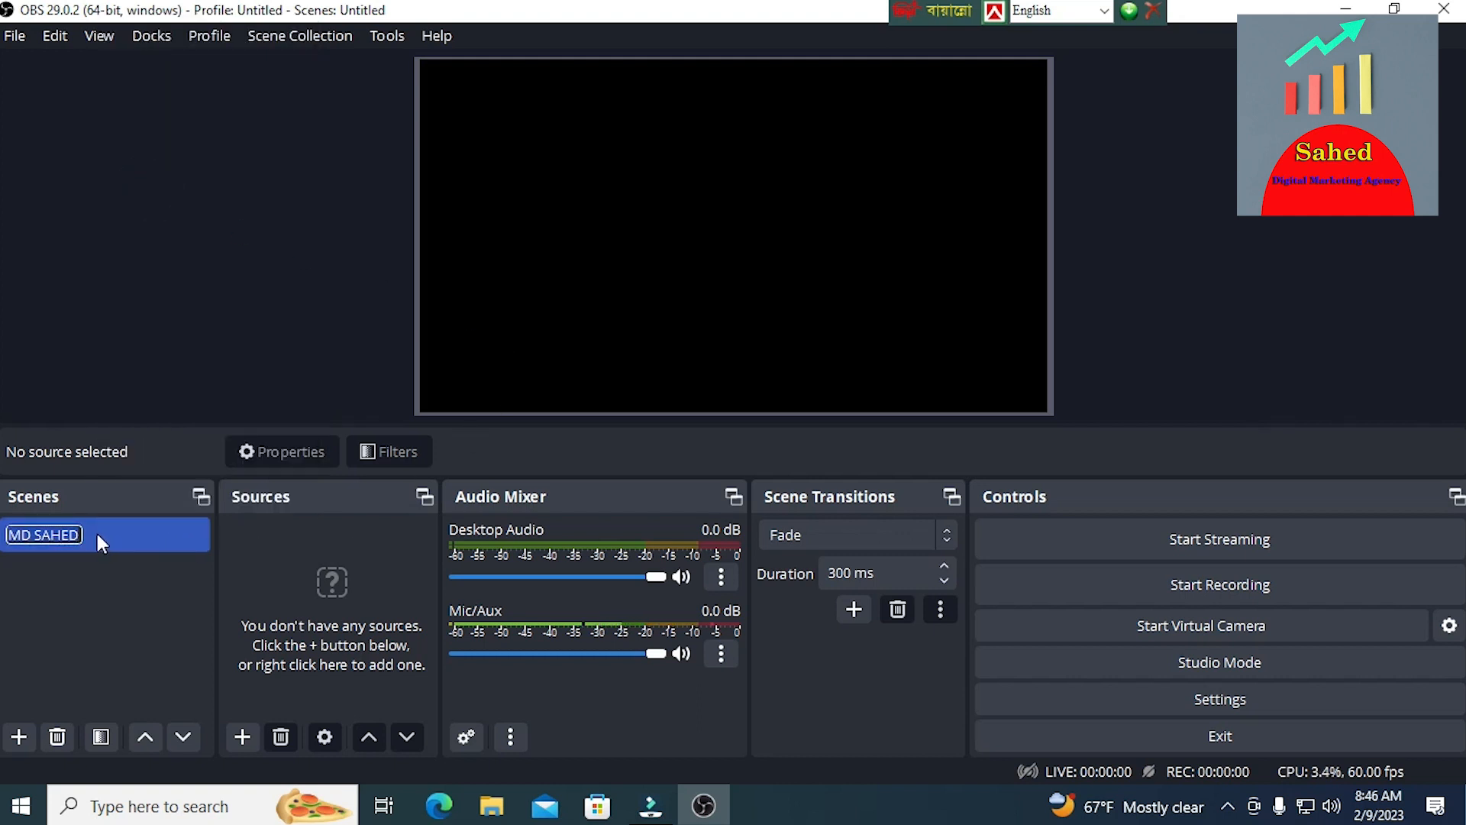
pyautogui.press('BackSpace')
pyautogui.write('Vo')
pyautogui.press('BackSpace')
pyautogui.press('BackSpace')
pyautogui.write('S')
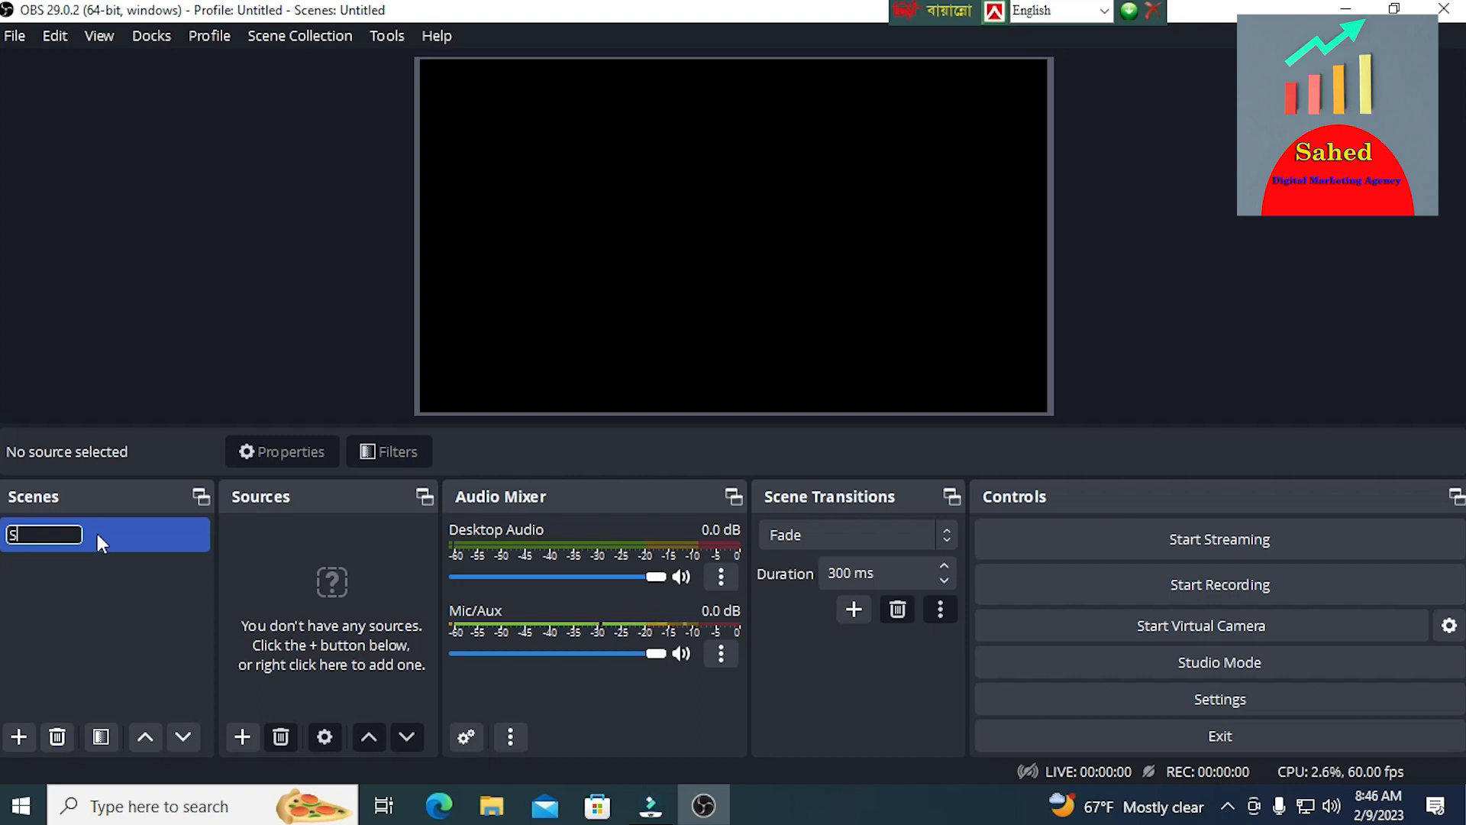
pyautogui.write('creen Record')
pyautogui.press('Return')
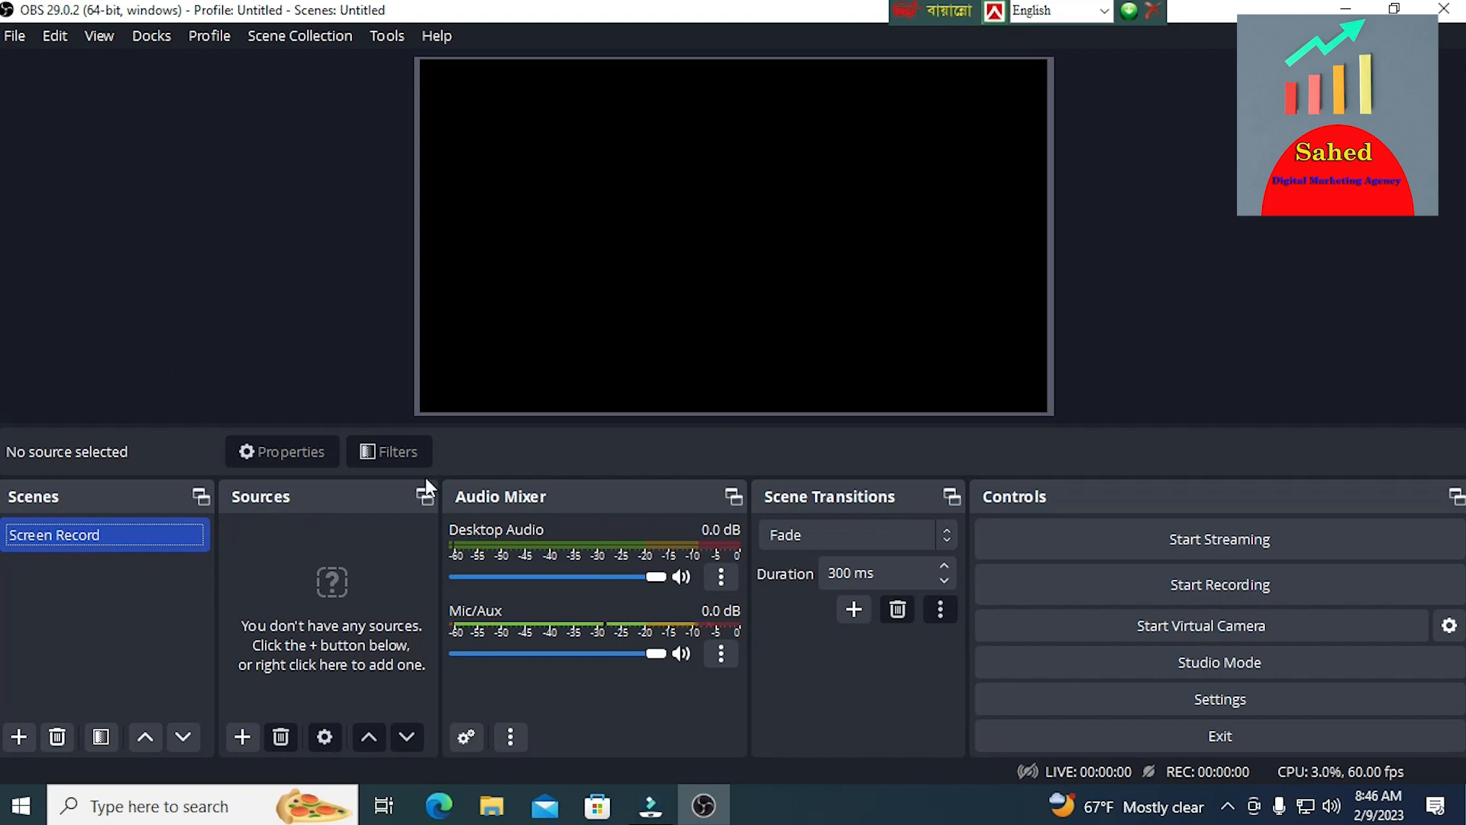
pyautogui.click(151, 39)
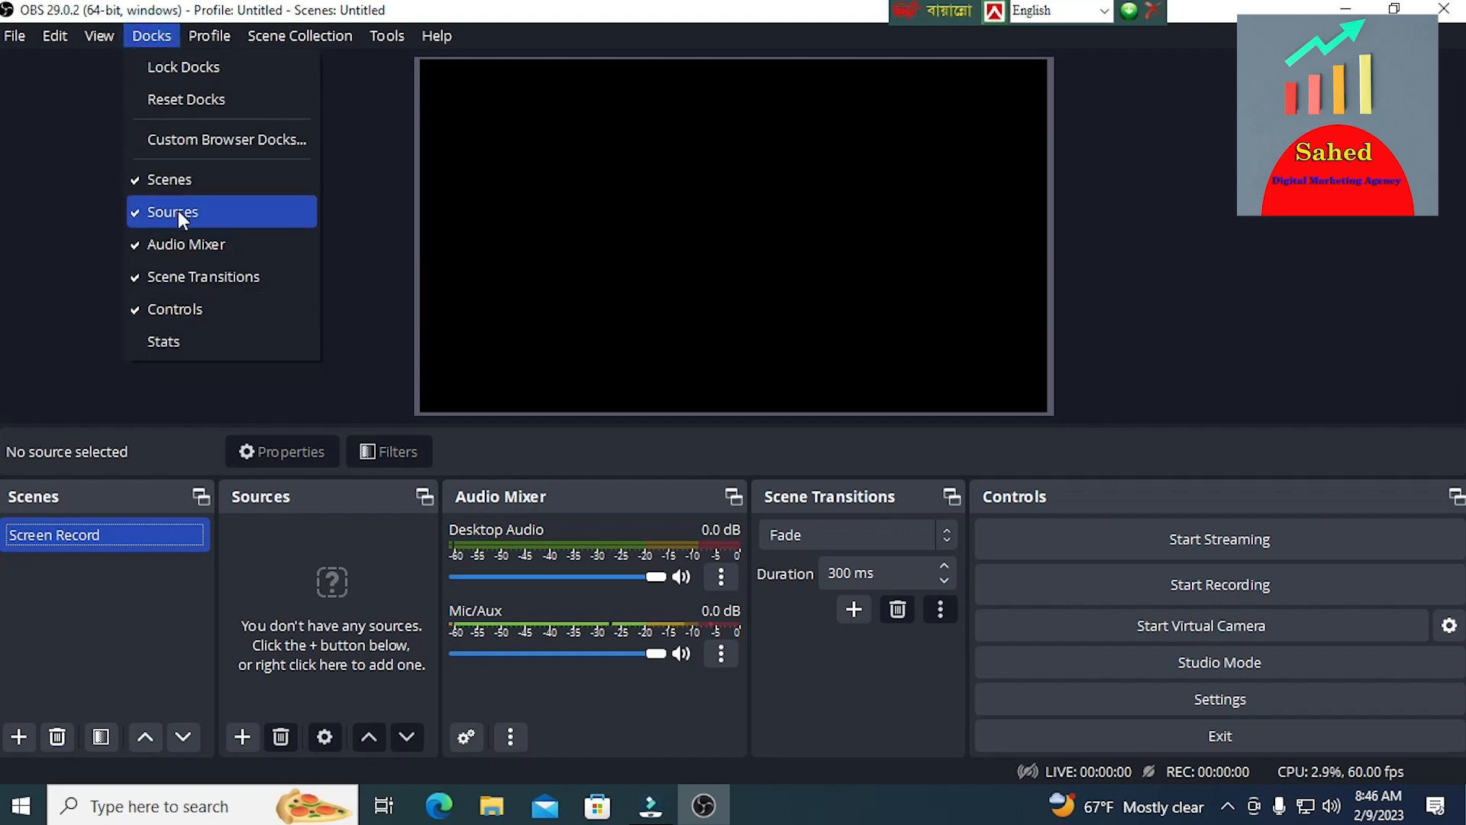
pyautogui.click(354, 607)
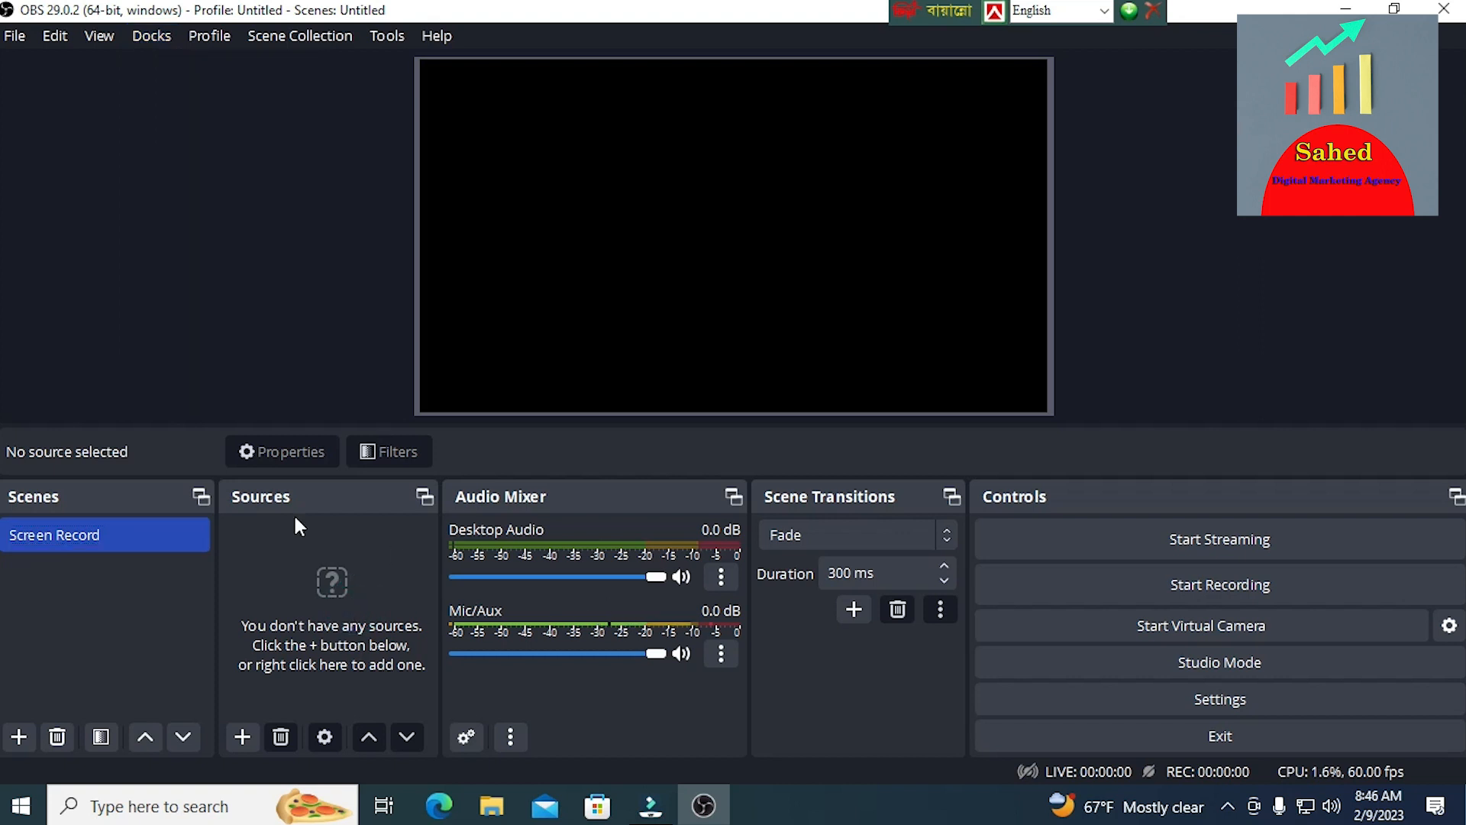
# Add an Audio Input Capture source with its suggested name and set its device to Microphone (2- USB MIC)
pyautogui.click(242, 737)
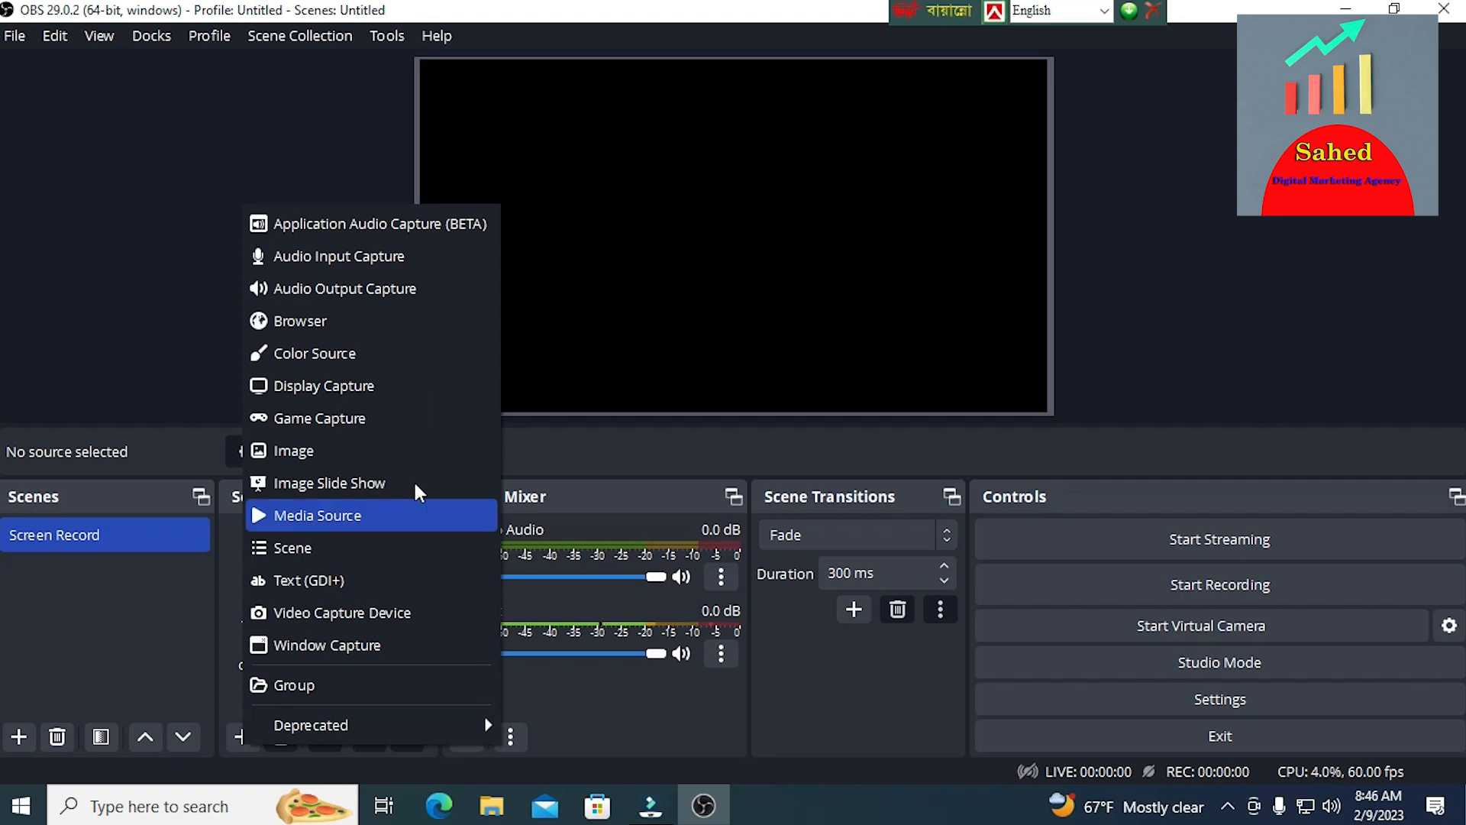
pyautogui.click(338, 258)
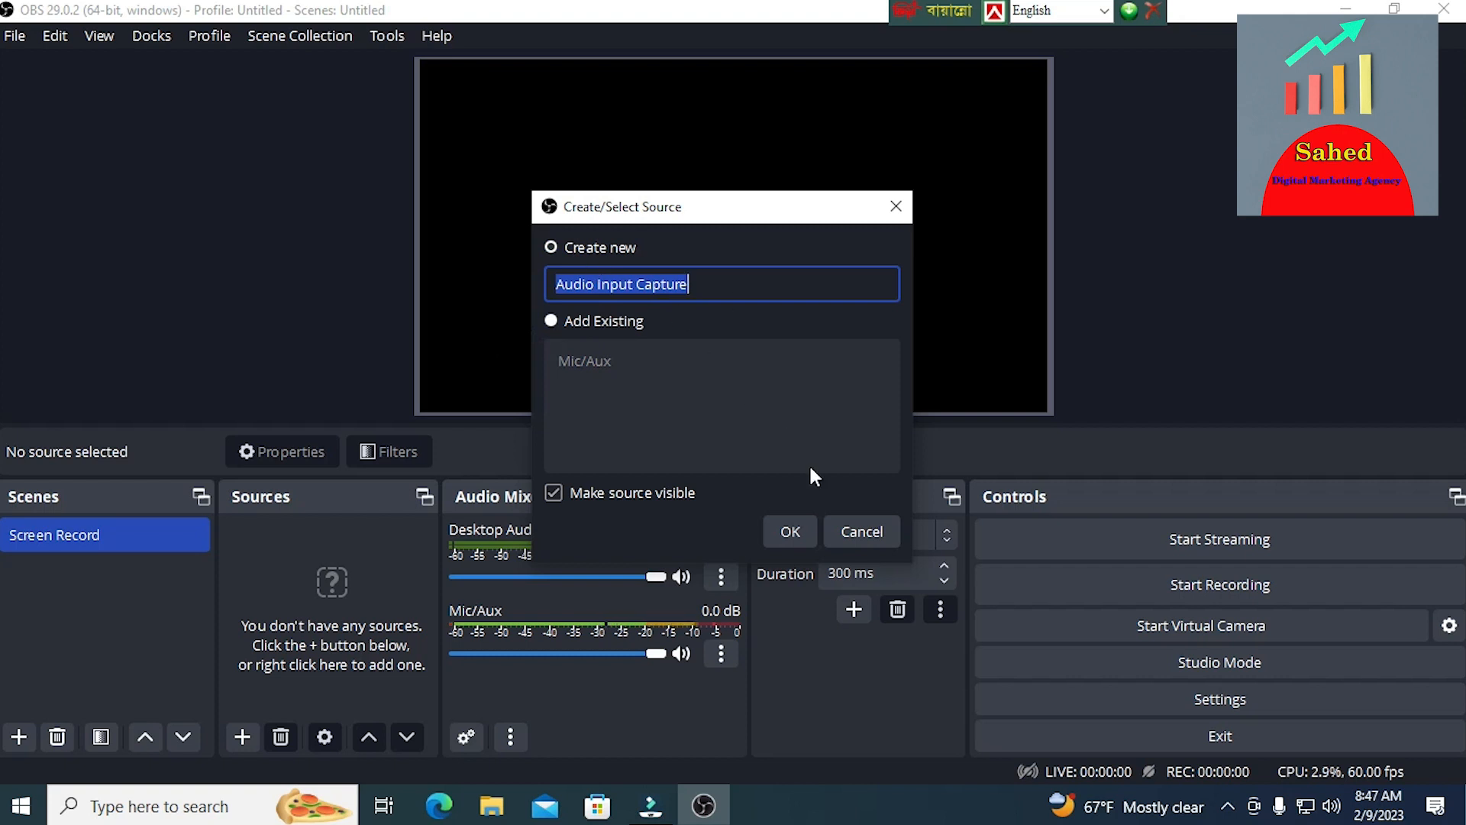
pyautogui.click(789, 530)
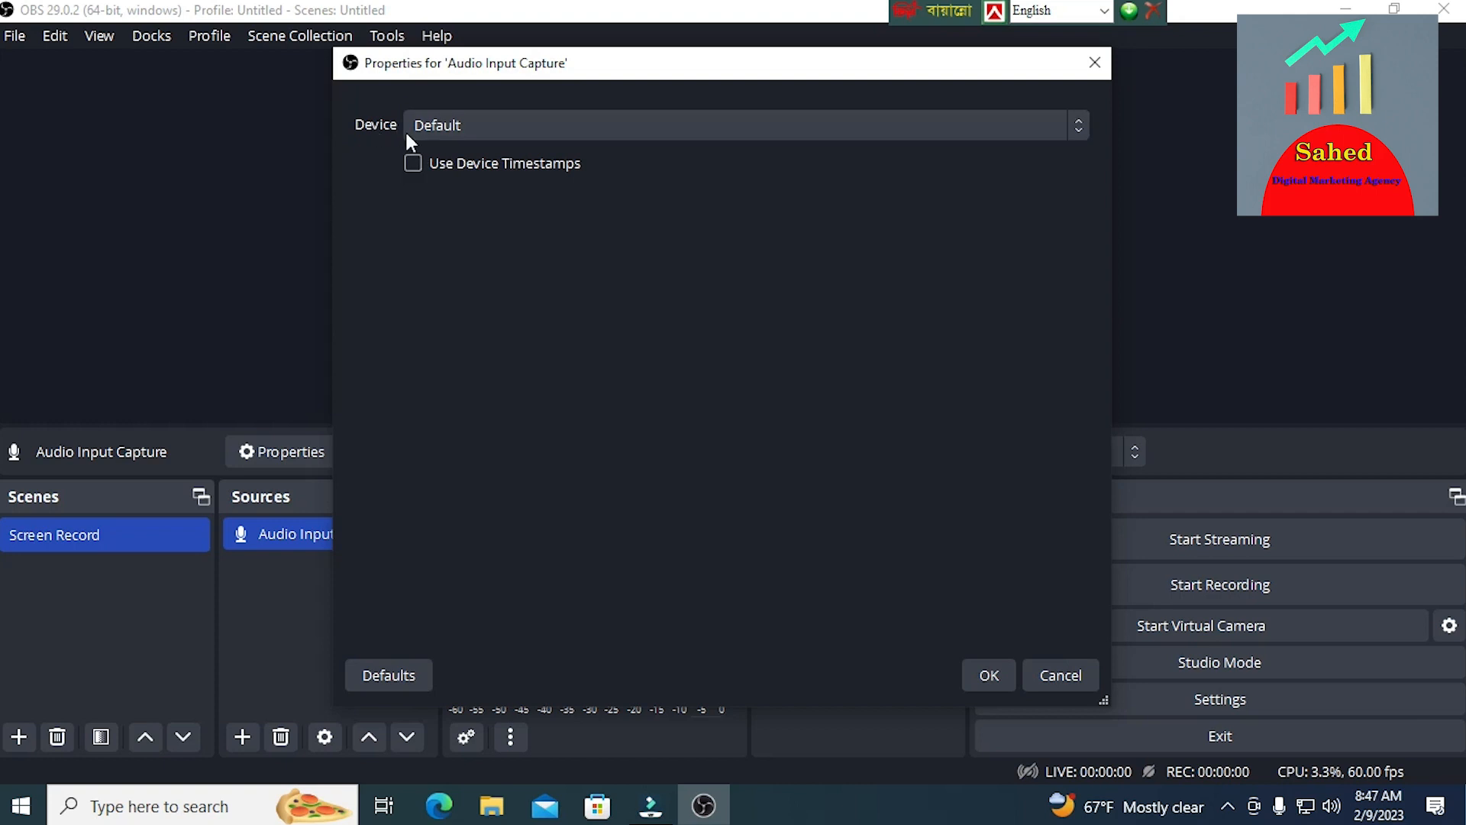
pyautogui.click(1075, 124)
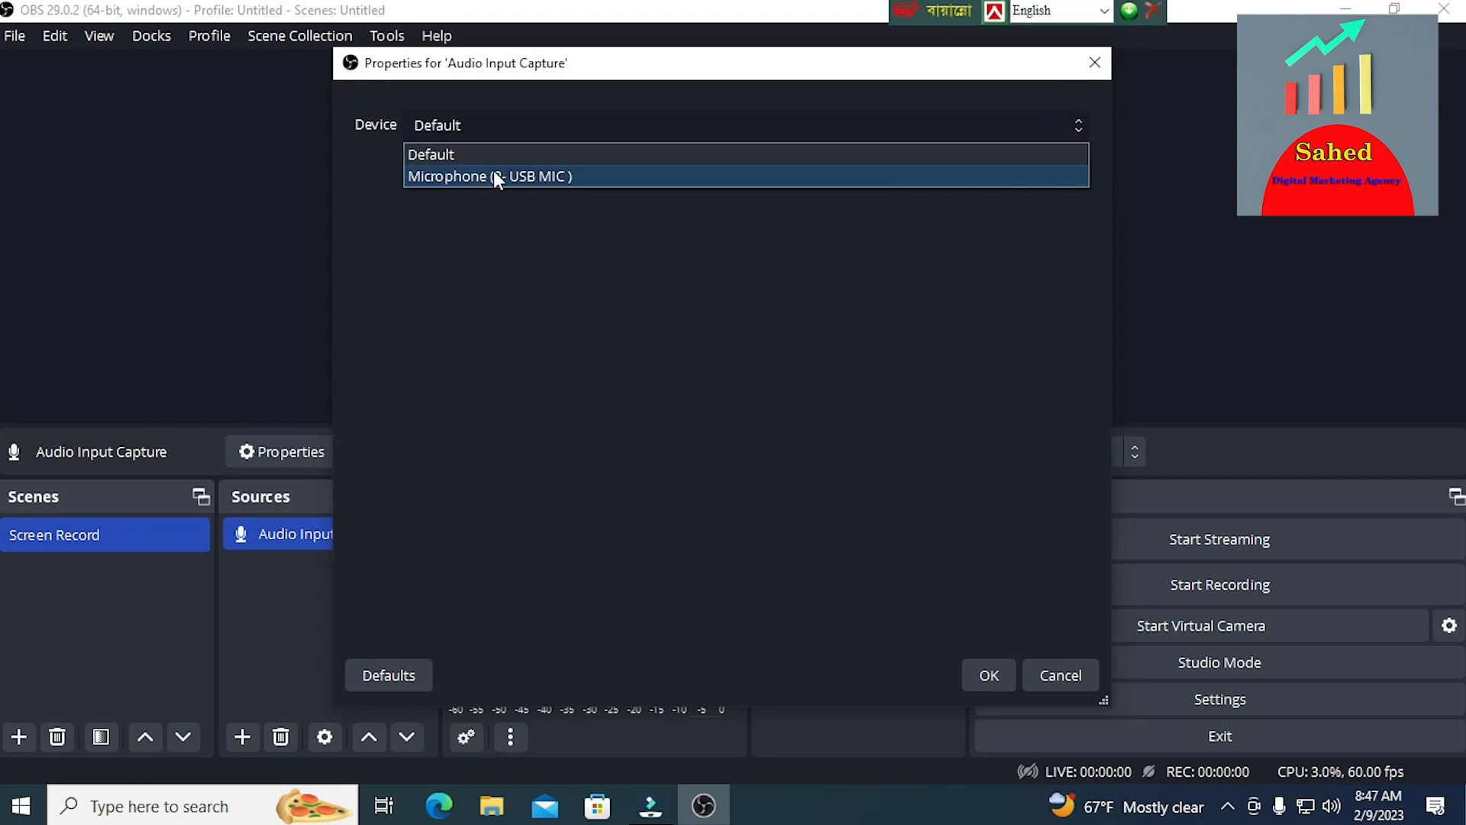
pyautogui.click(542, 177)
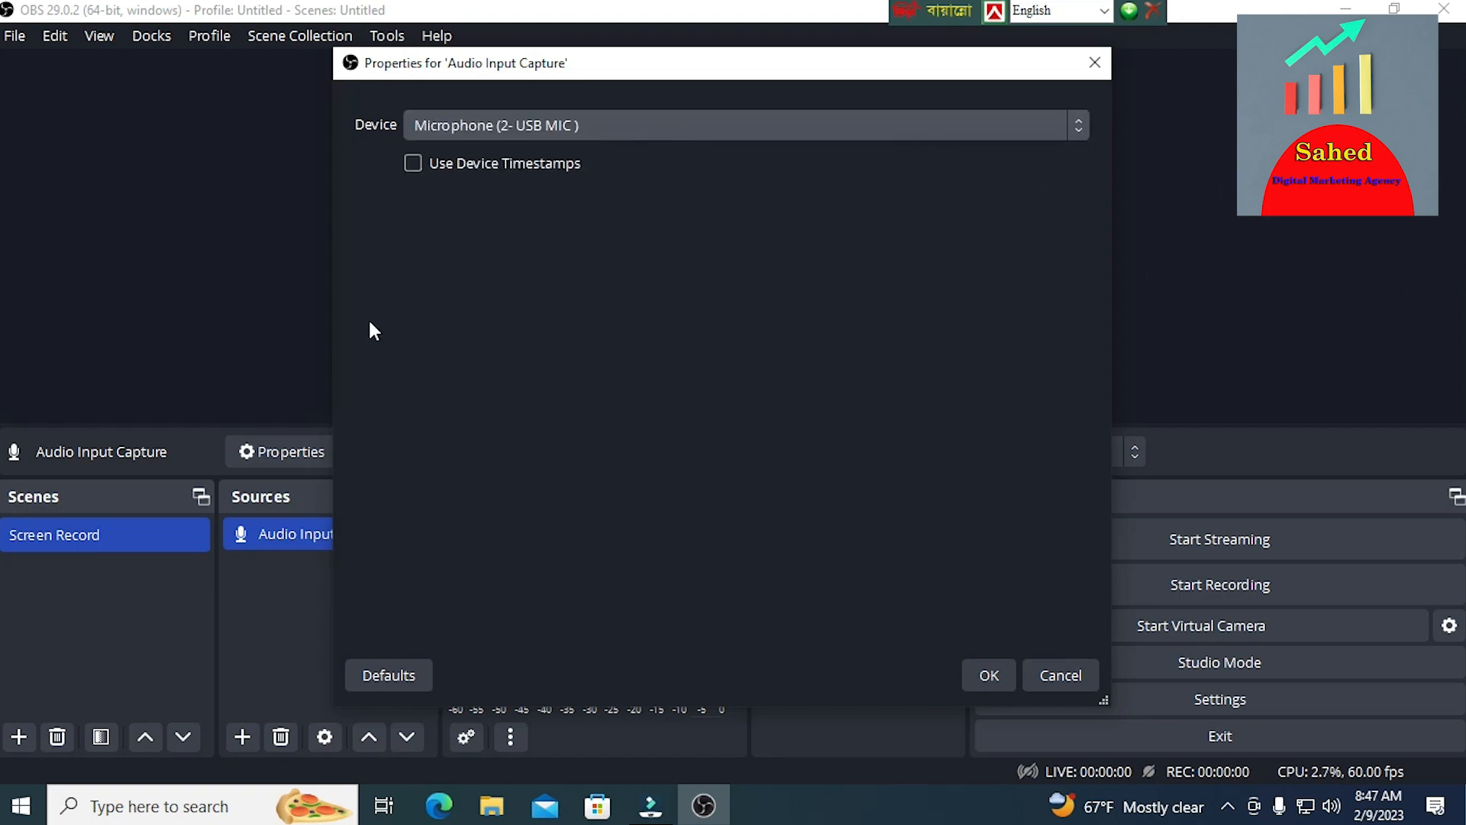
pyautogui.click(987, 676)
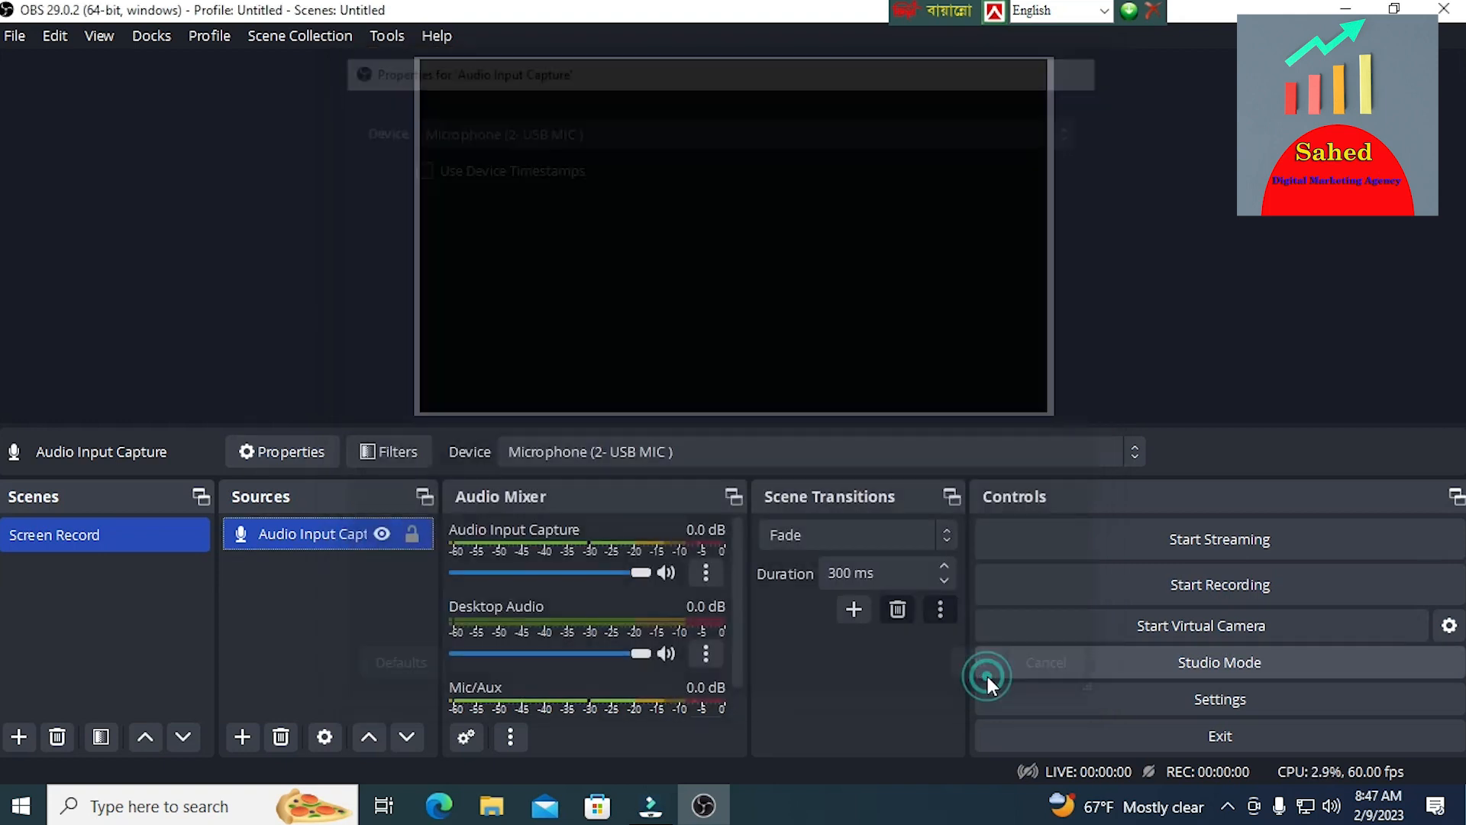
# Add an Audio Output Capture source with its suggested name, keeping the Default device
pyautogui.click(243, 737)
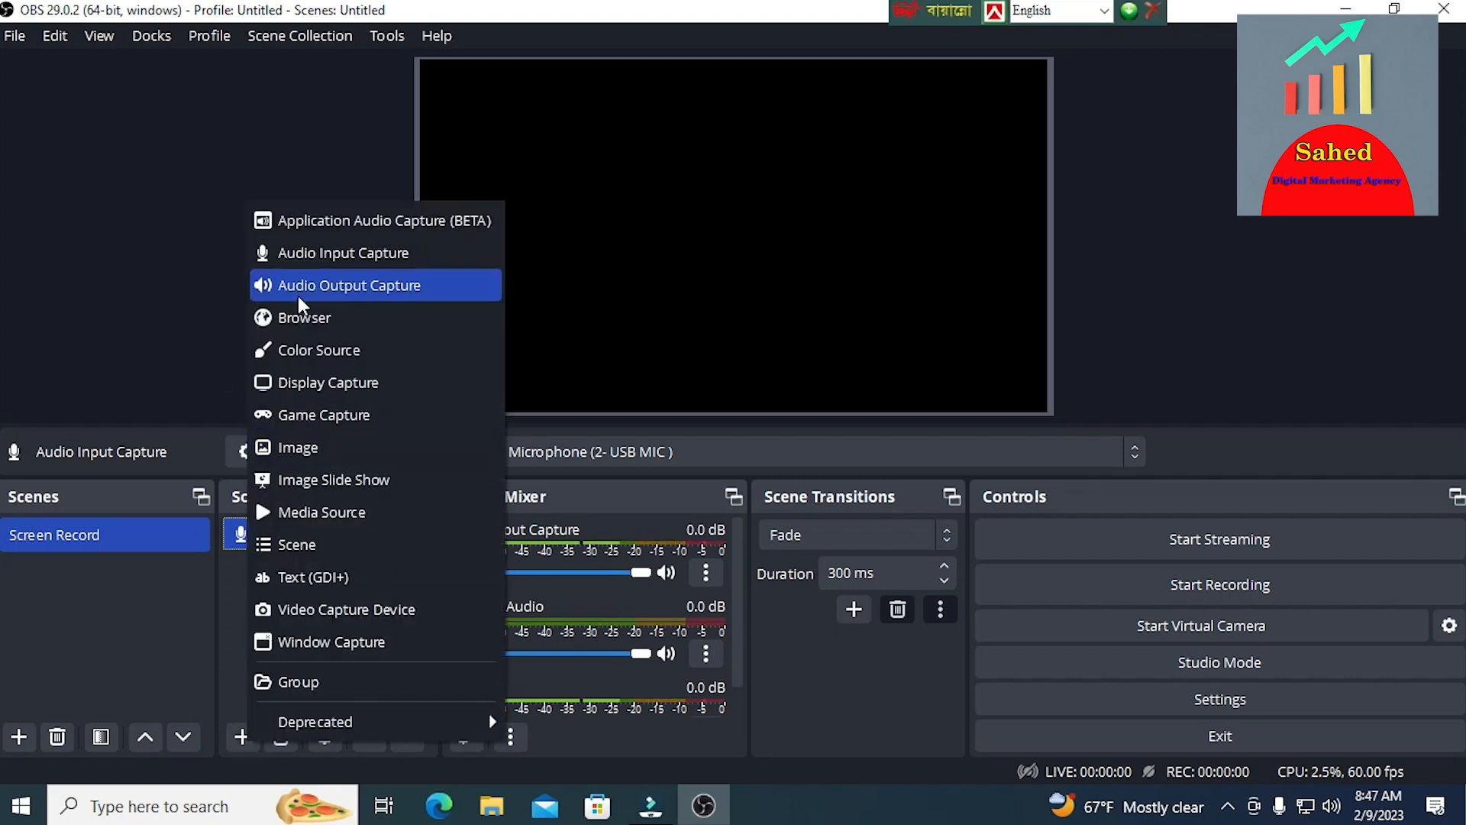
pyautogui.click(370, 285)
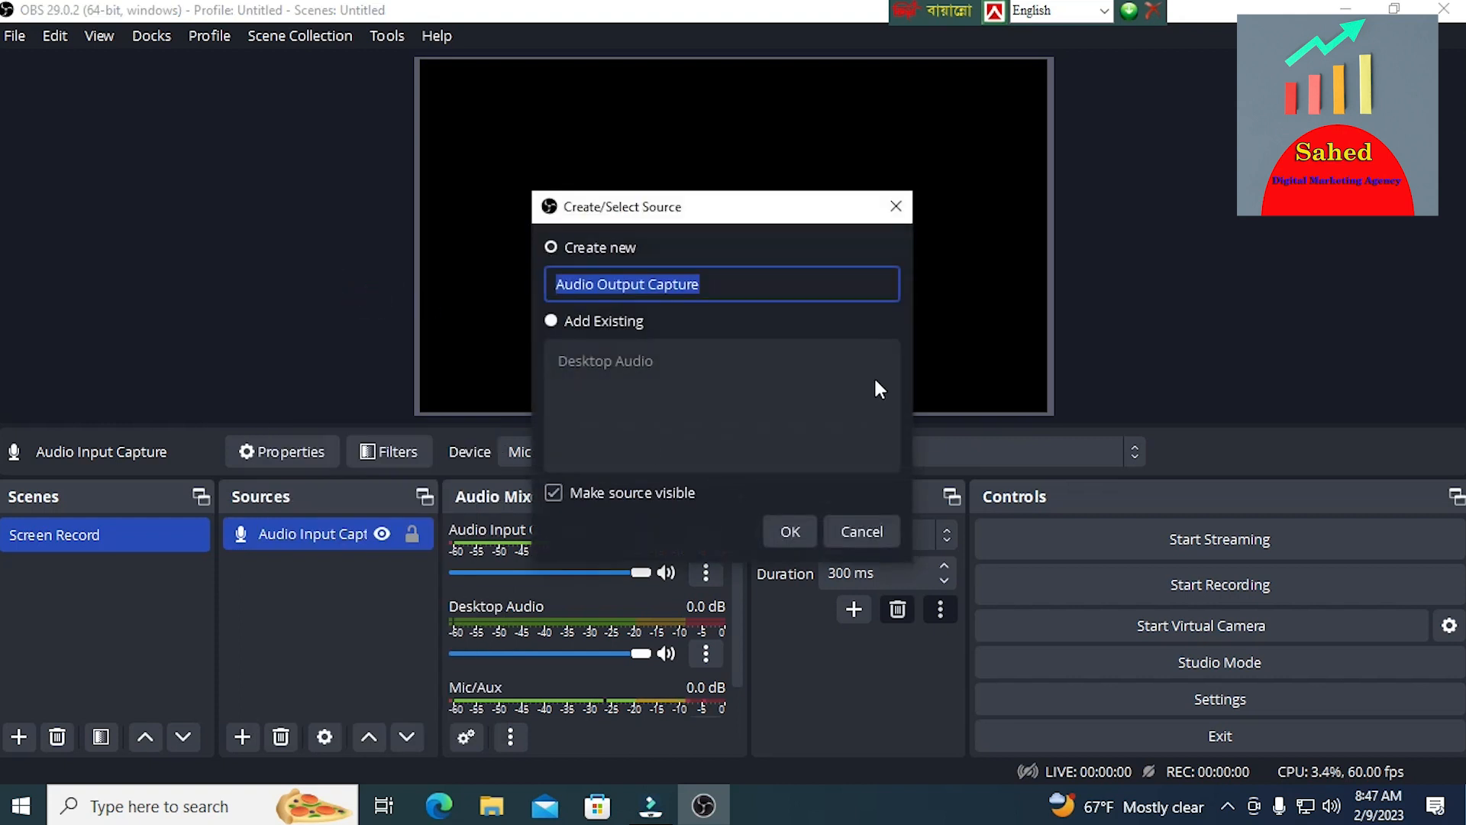
pyautogui.click(802, 533)
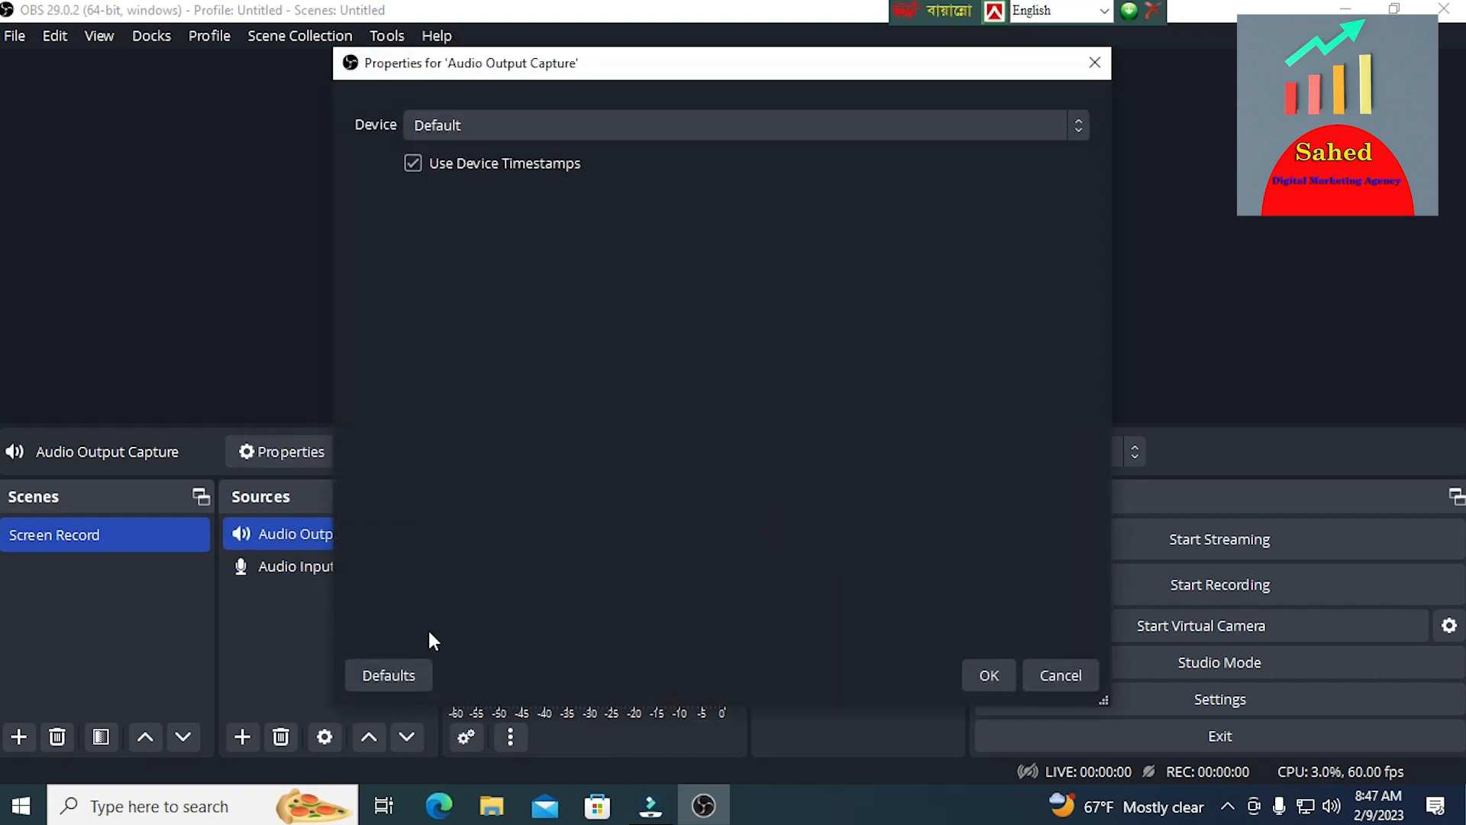
pyautogui.press('Return')
# Add a Display Capture source named "Display", keeping the Automatic capture method, the primary monitor and cursor capture
pyautogui.click(243, 736)
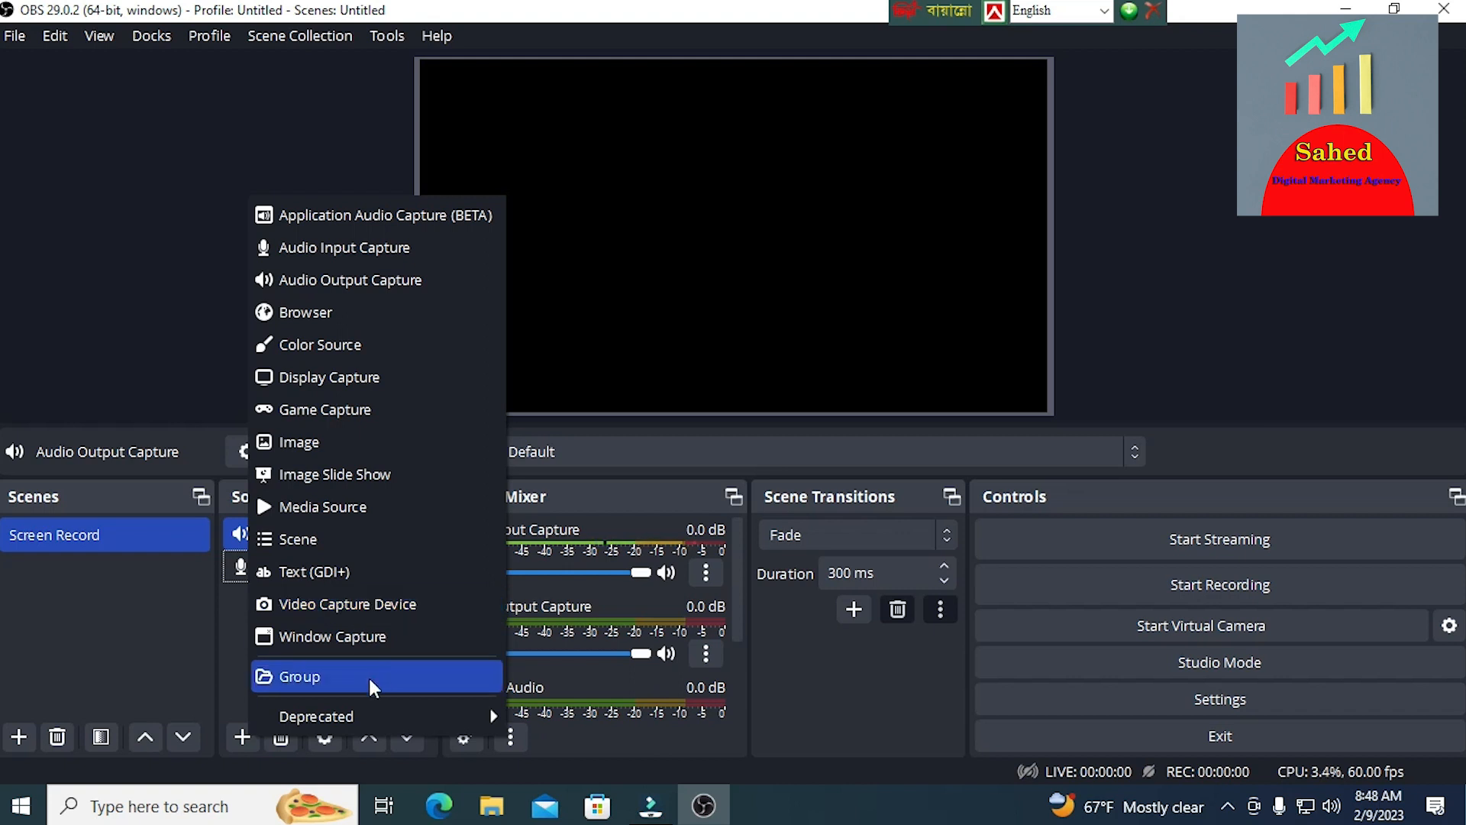
pyautogui.click(298, 381)
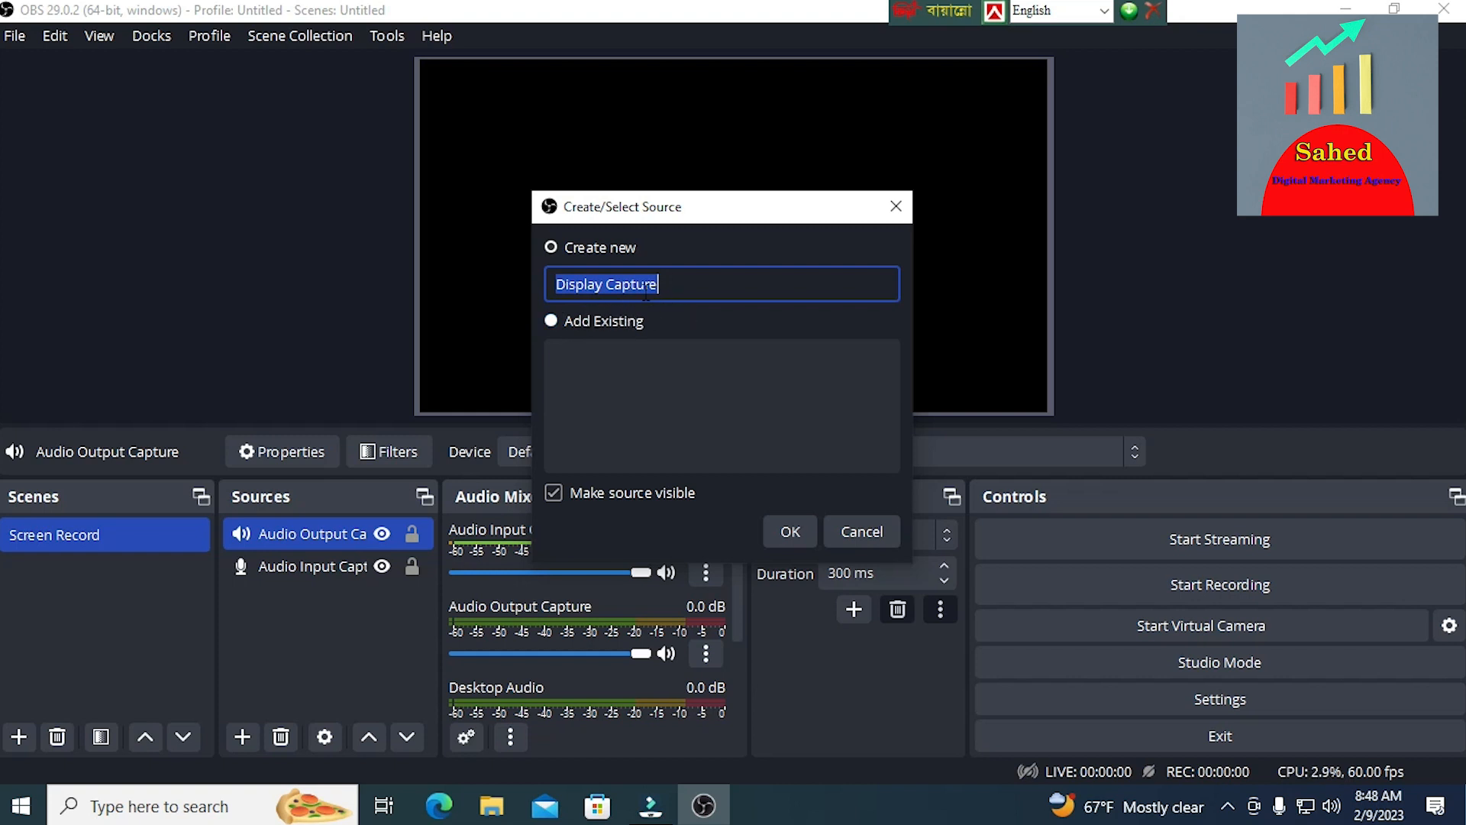
pyautogui.press('BackSpace')
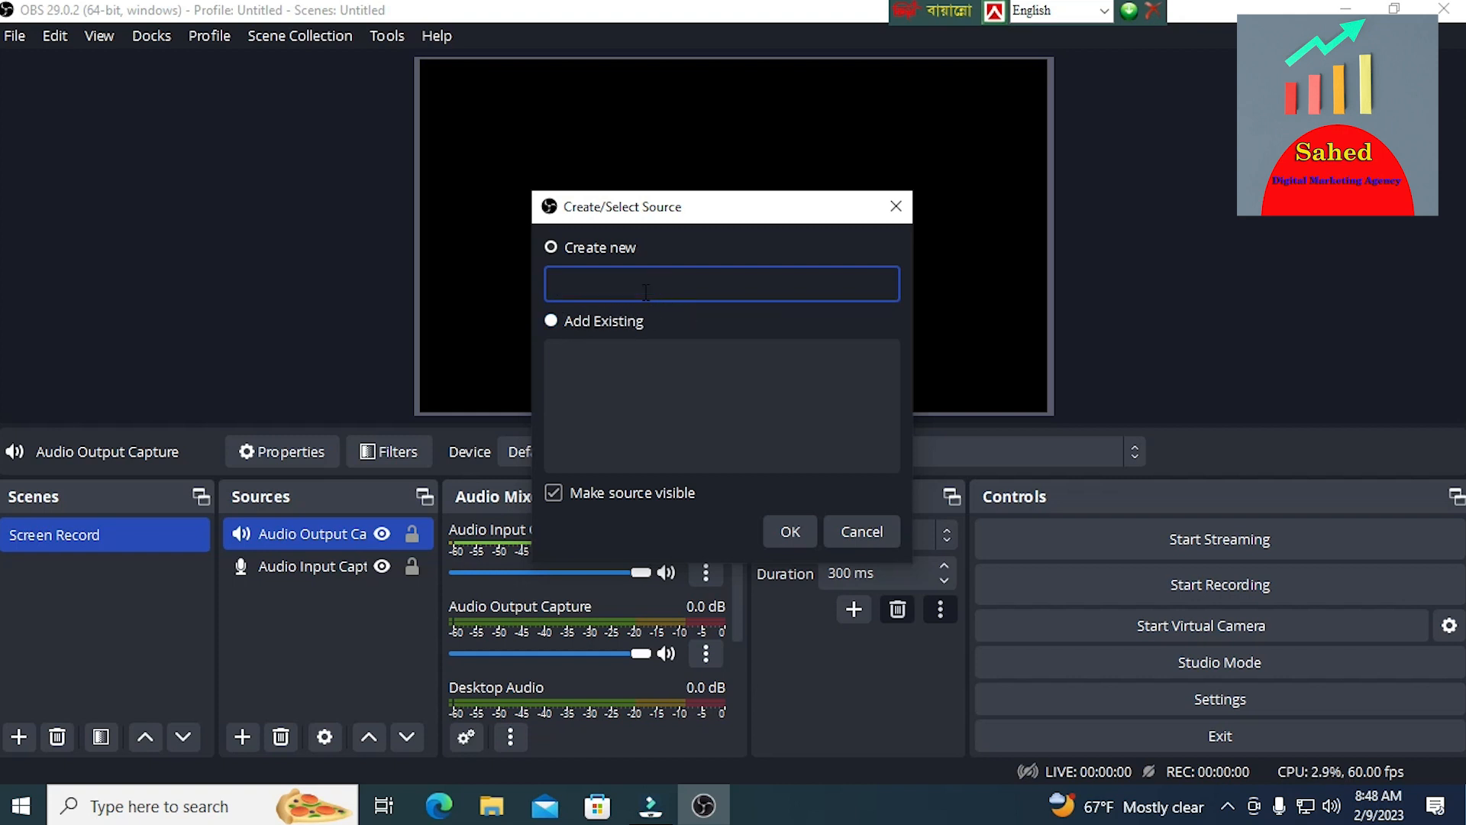
pyautogui.write('Display')
pyautogui.click(786, 532)
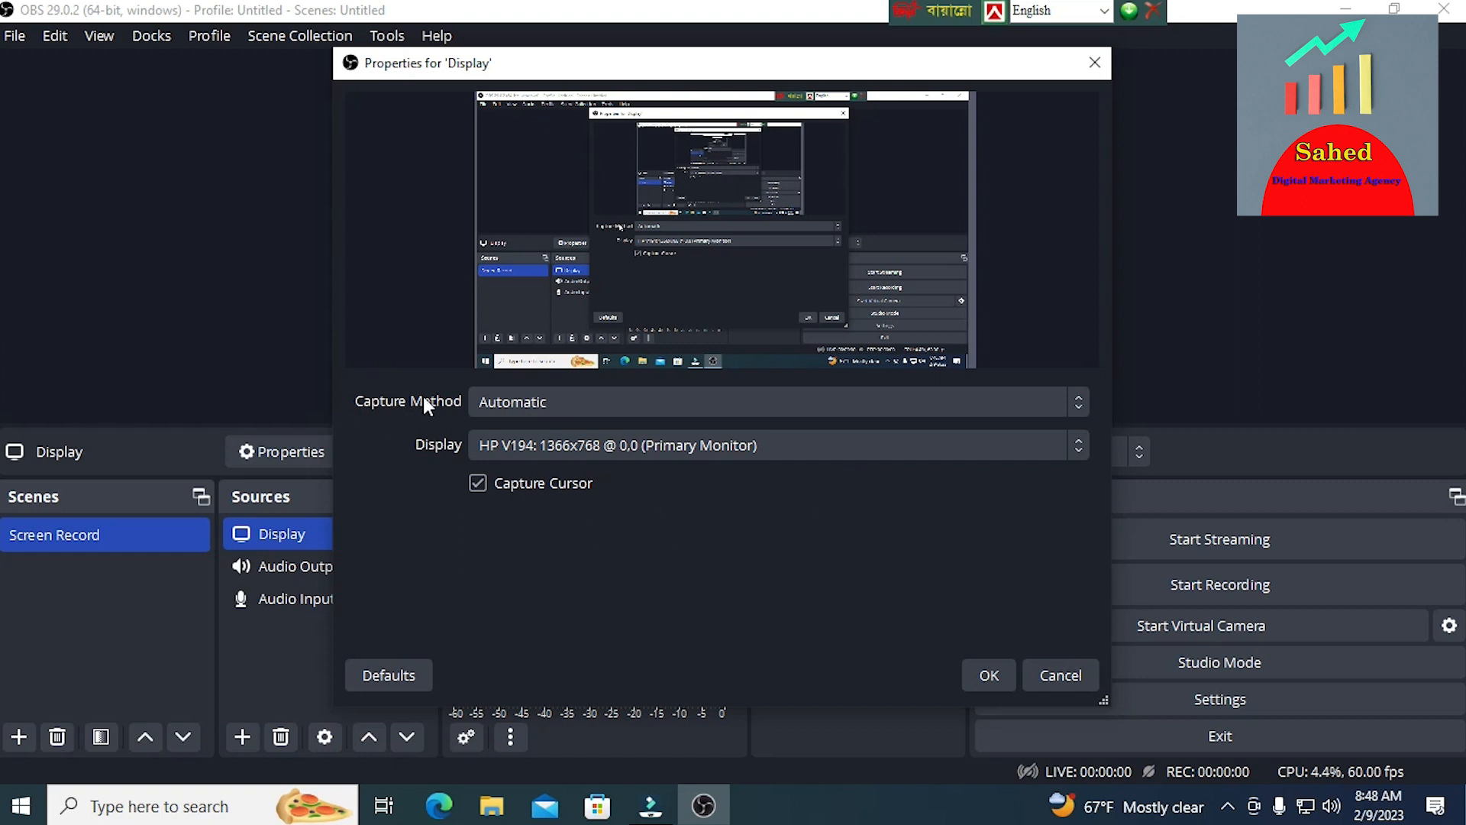
pyautogui.click(1073, 413)
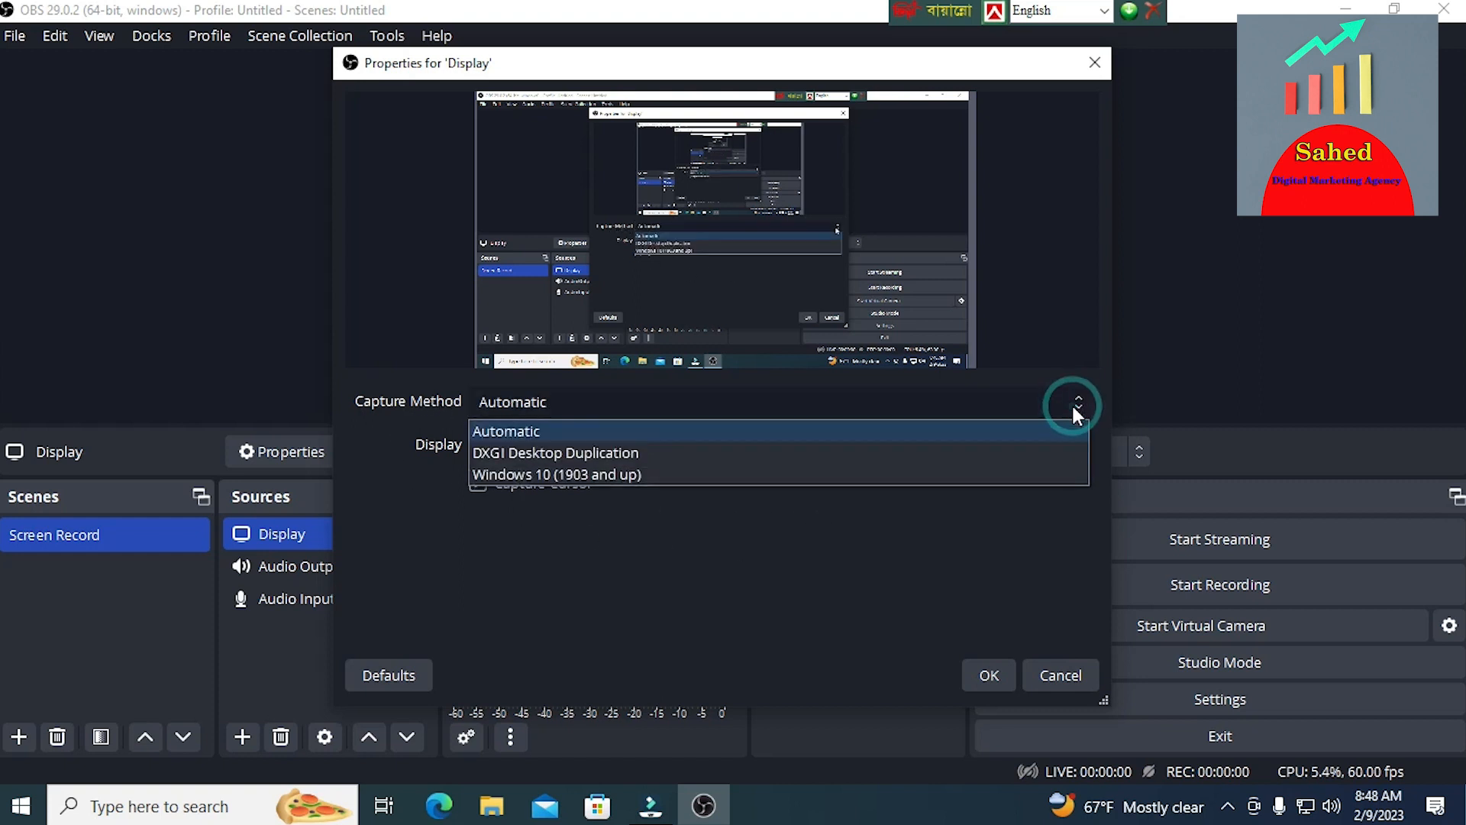
pyautogui.click(1074, 413)
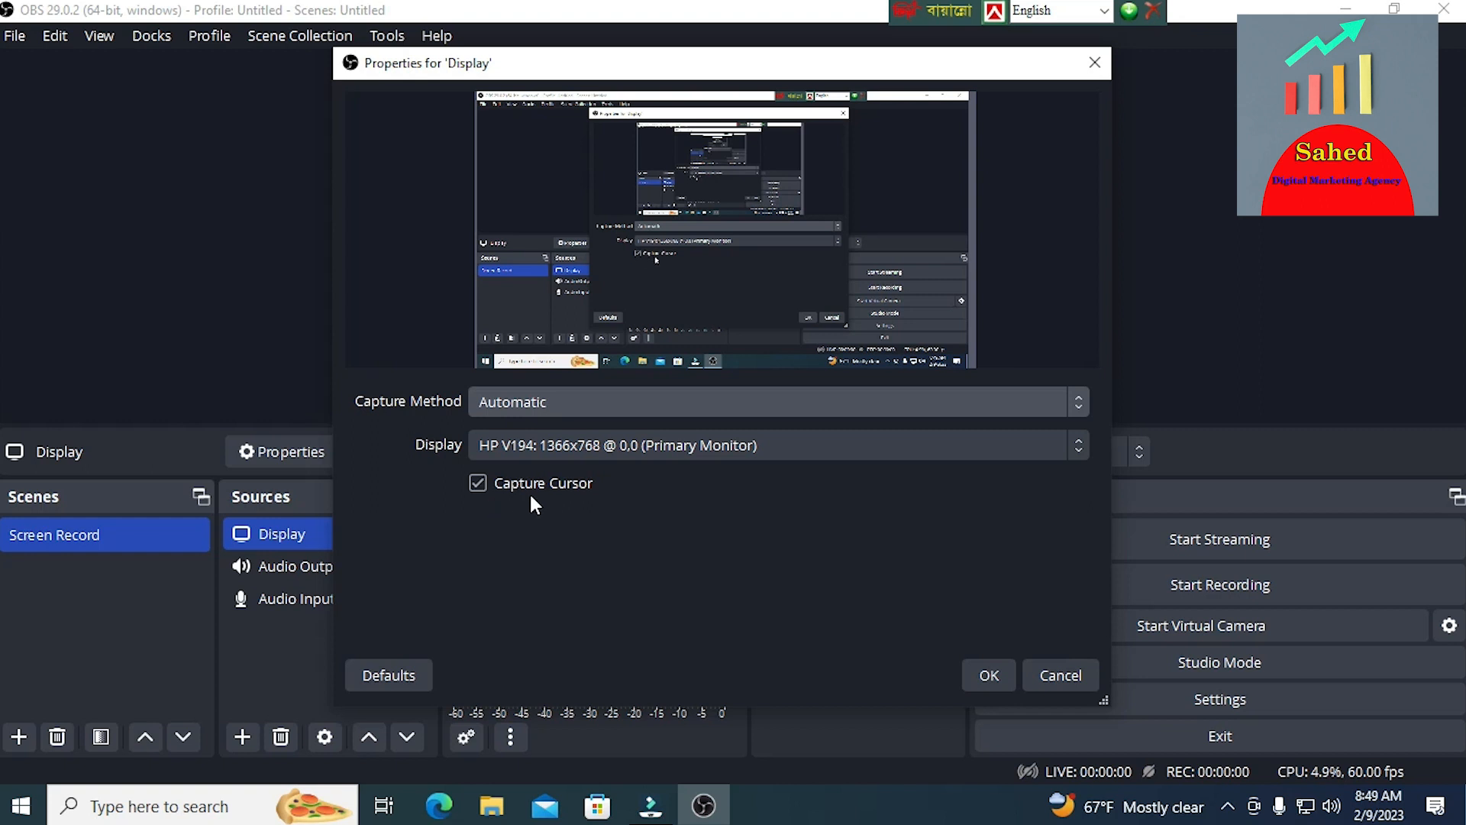
pyautogui.click(988, 675)
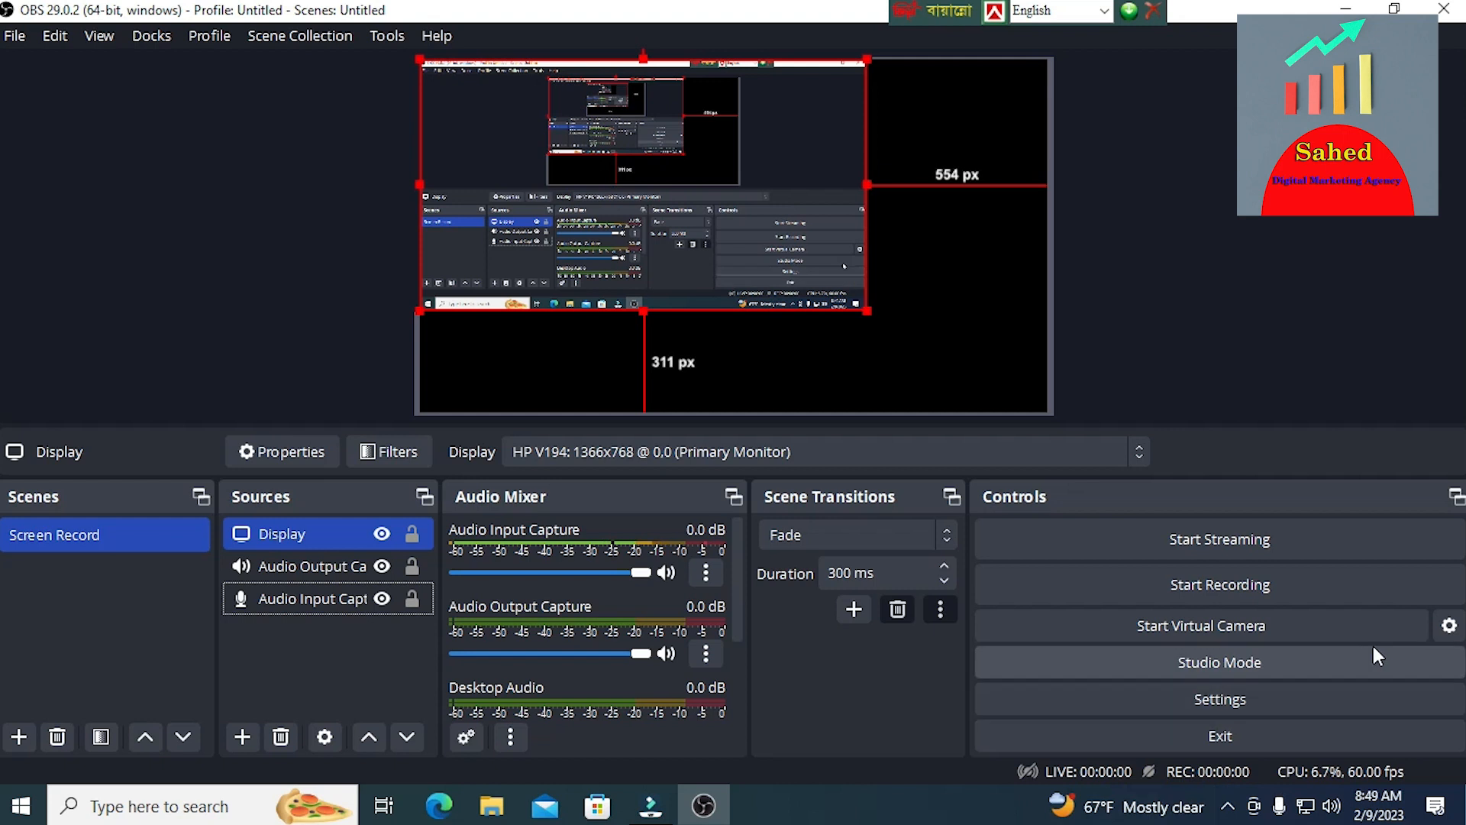
# In the output settings, choose Local Disk (D:) as the recording path
pyautogui.click(1235, 704)
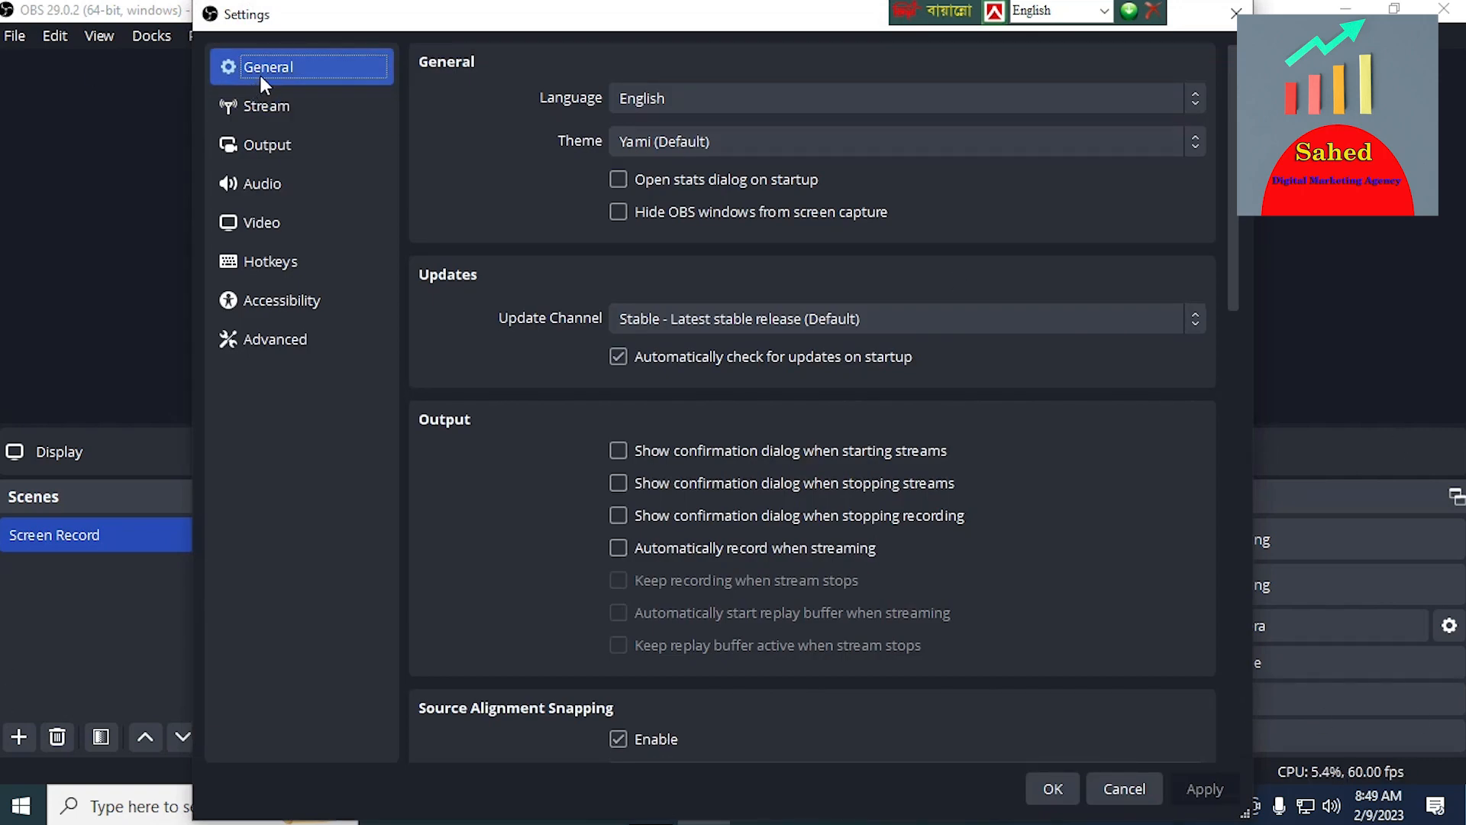
pyautogui.click(293, 140)
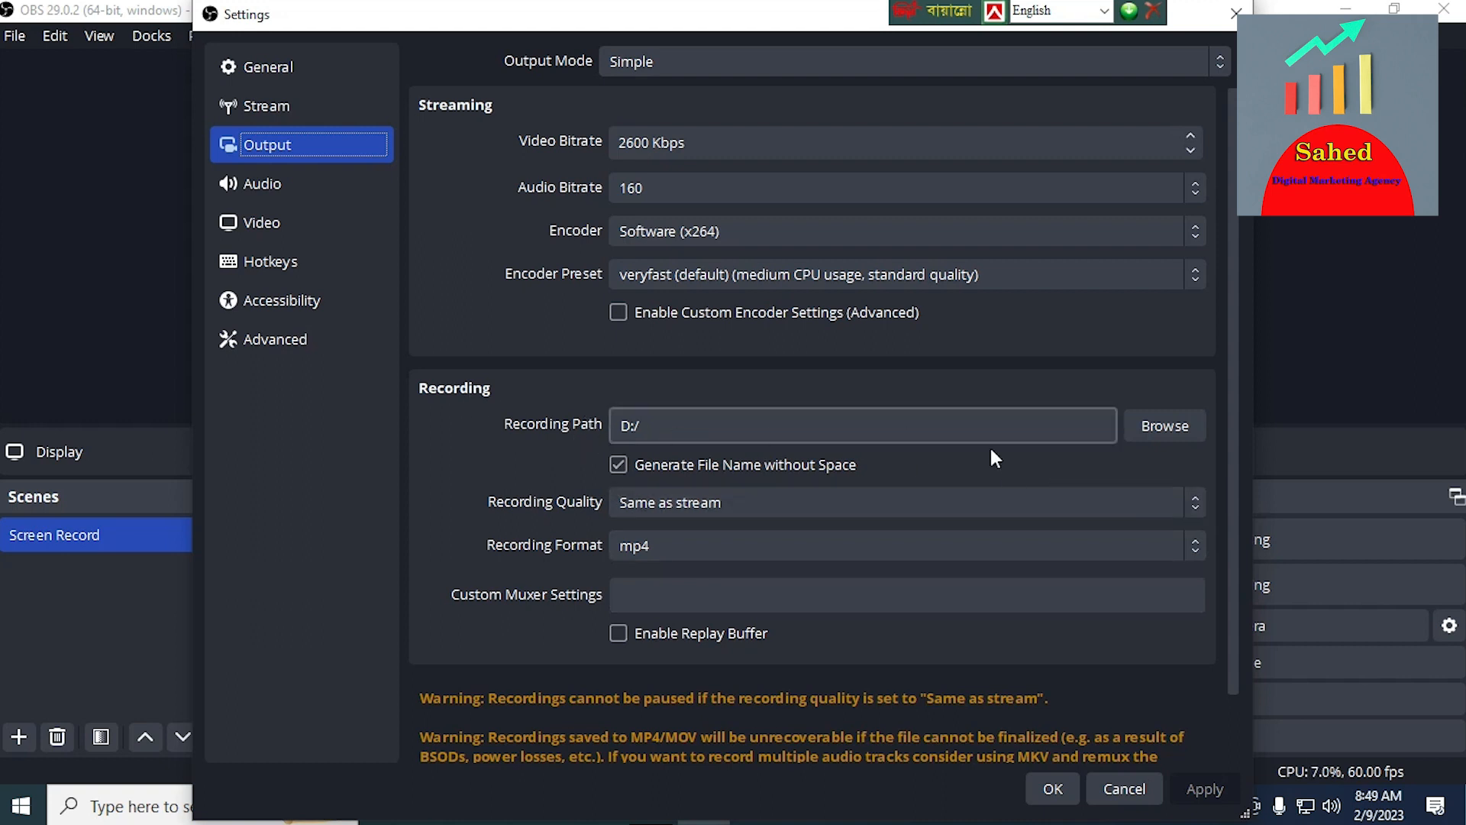
pyautogui.click(1156, 425)
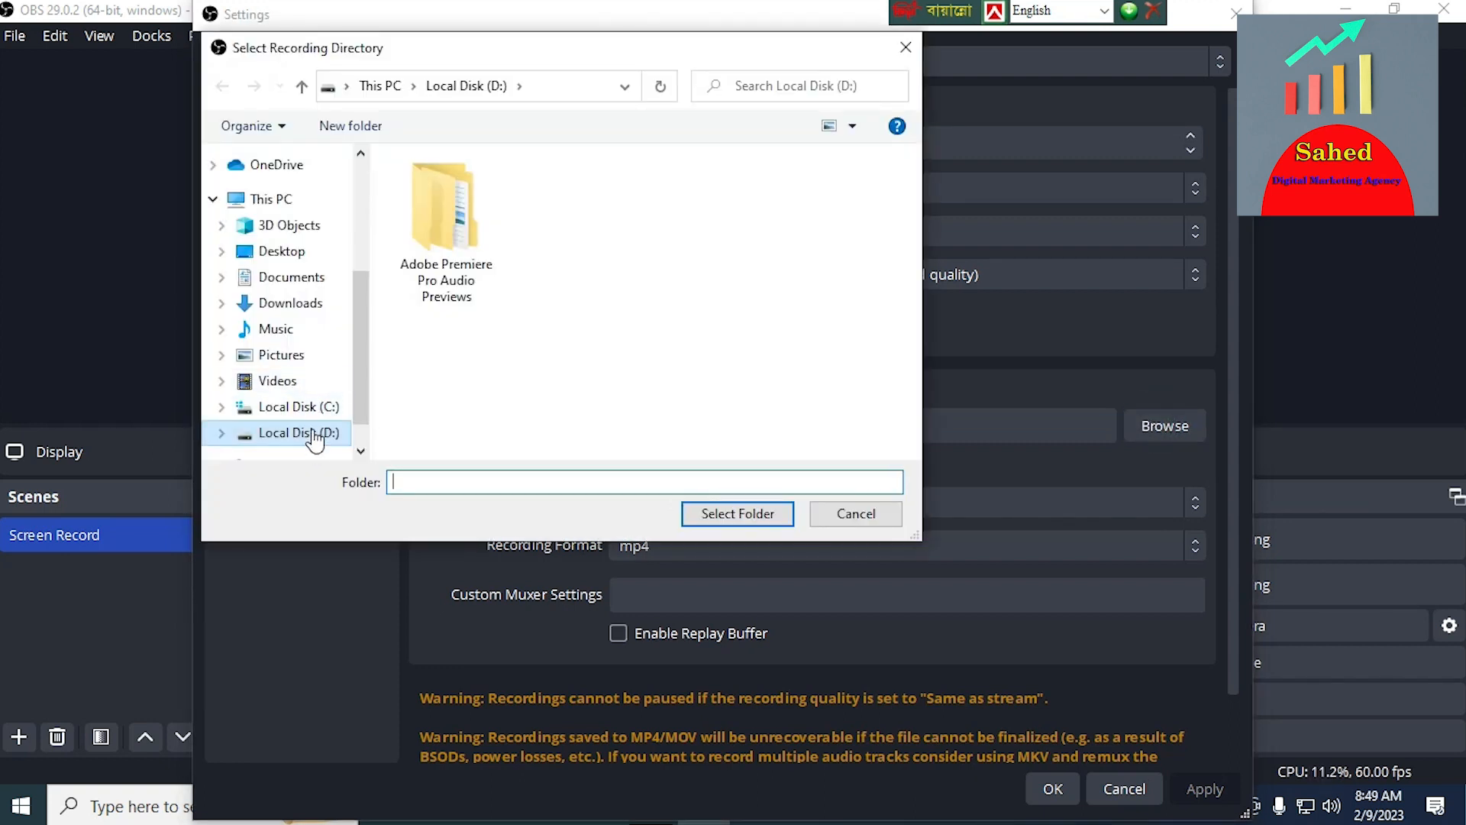
pyautogui.click(317, 433)
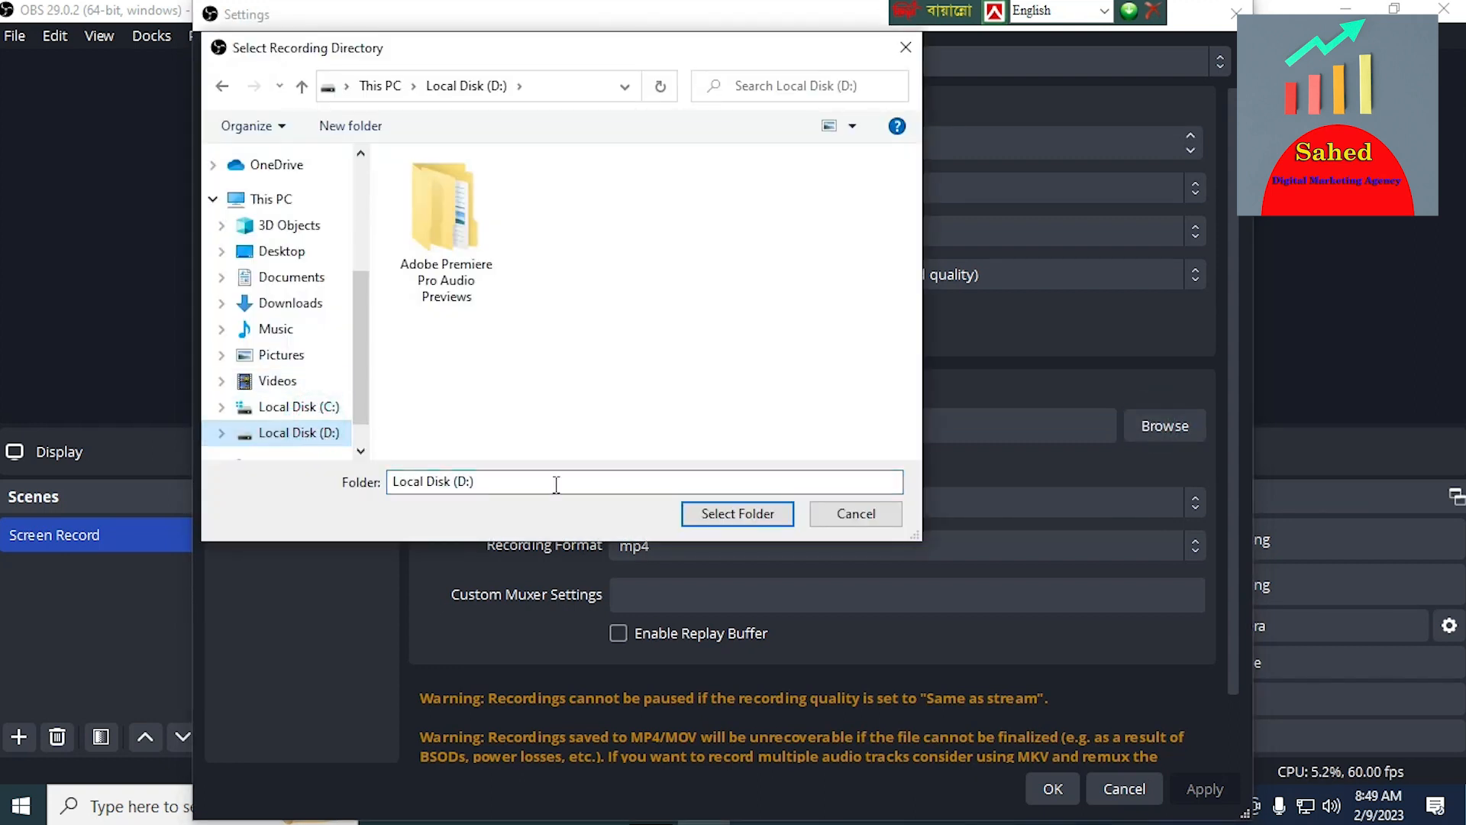
pyautogui.click(716, 516)
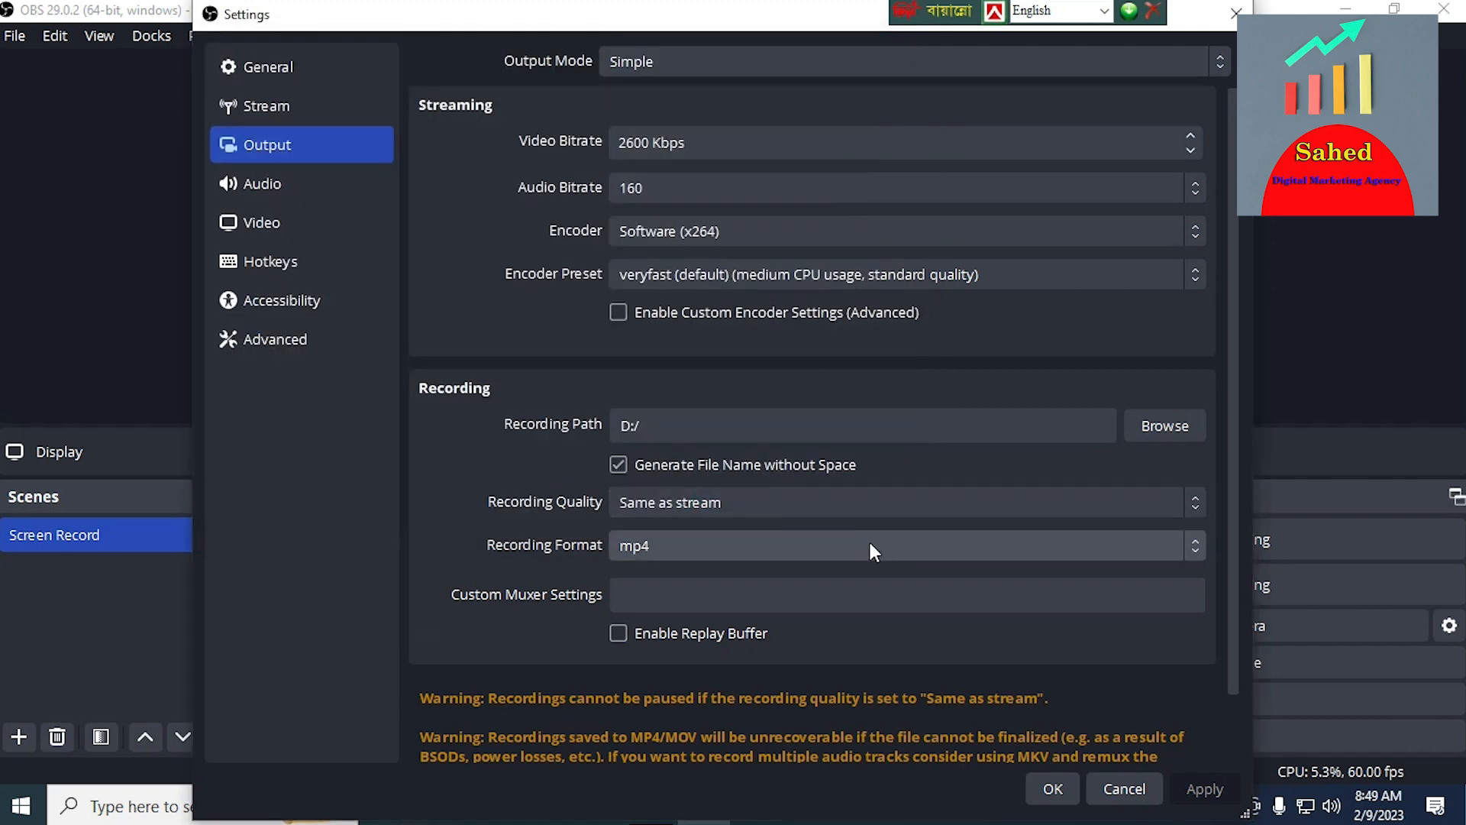
# Set the recording quality to "High Quality, Medium File Size"
pyautogui.scroll(-1, 581, 510)
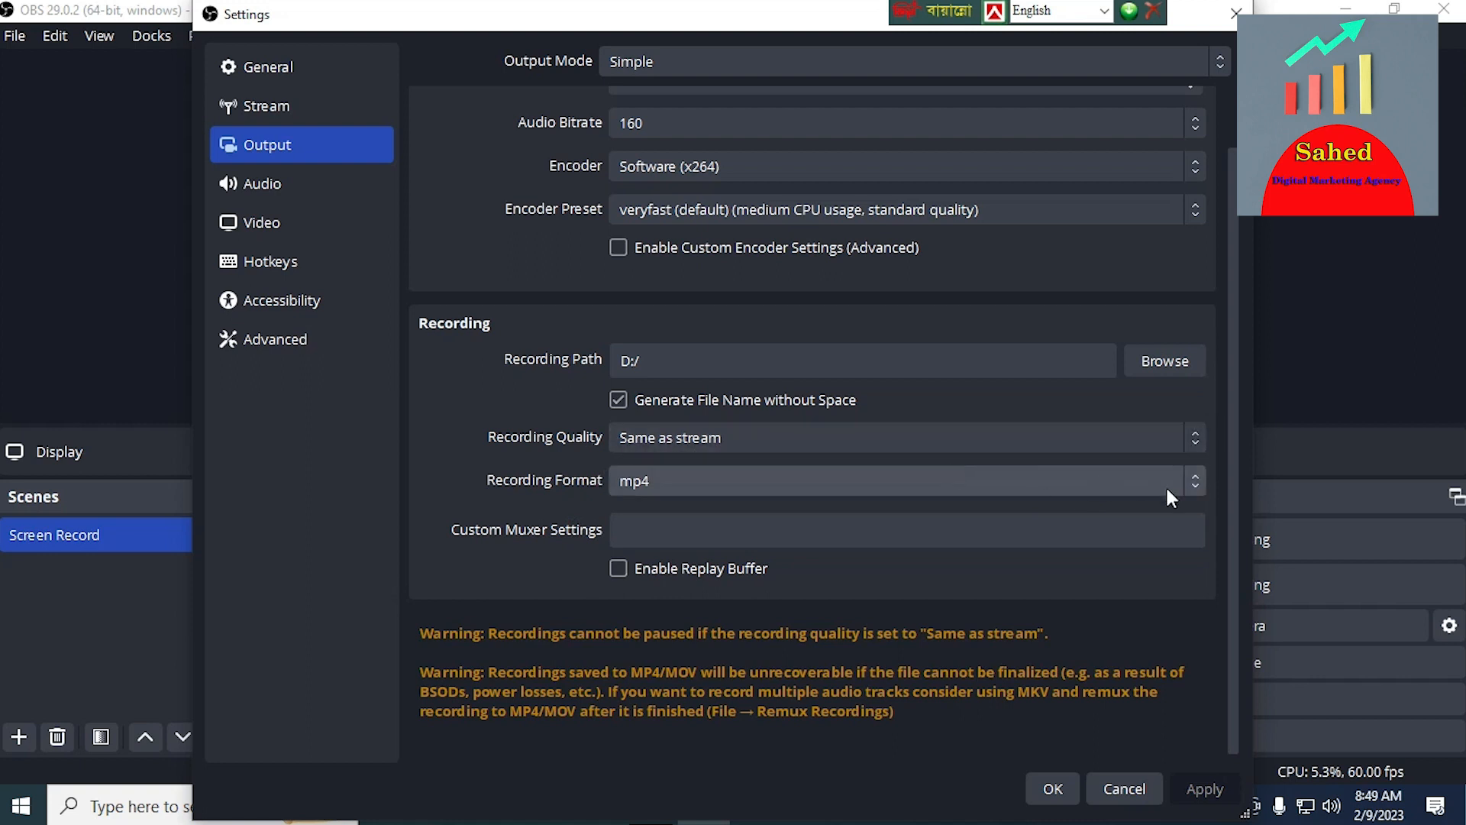
pyautogui.click(1194, 439)
pyautogui.click(1194, 436)
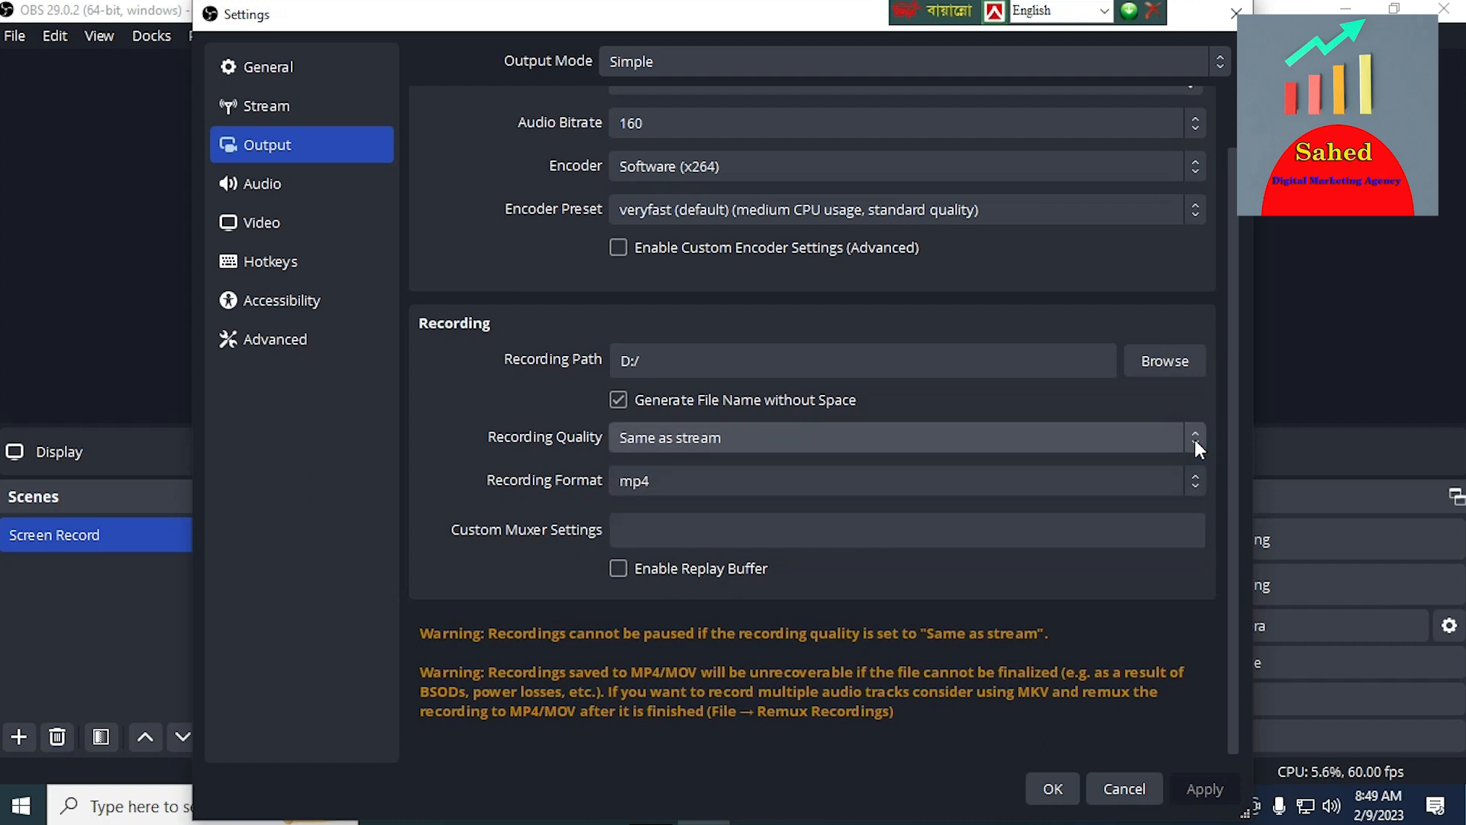
pyautogui.click(1194, 443)
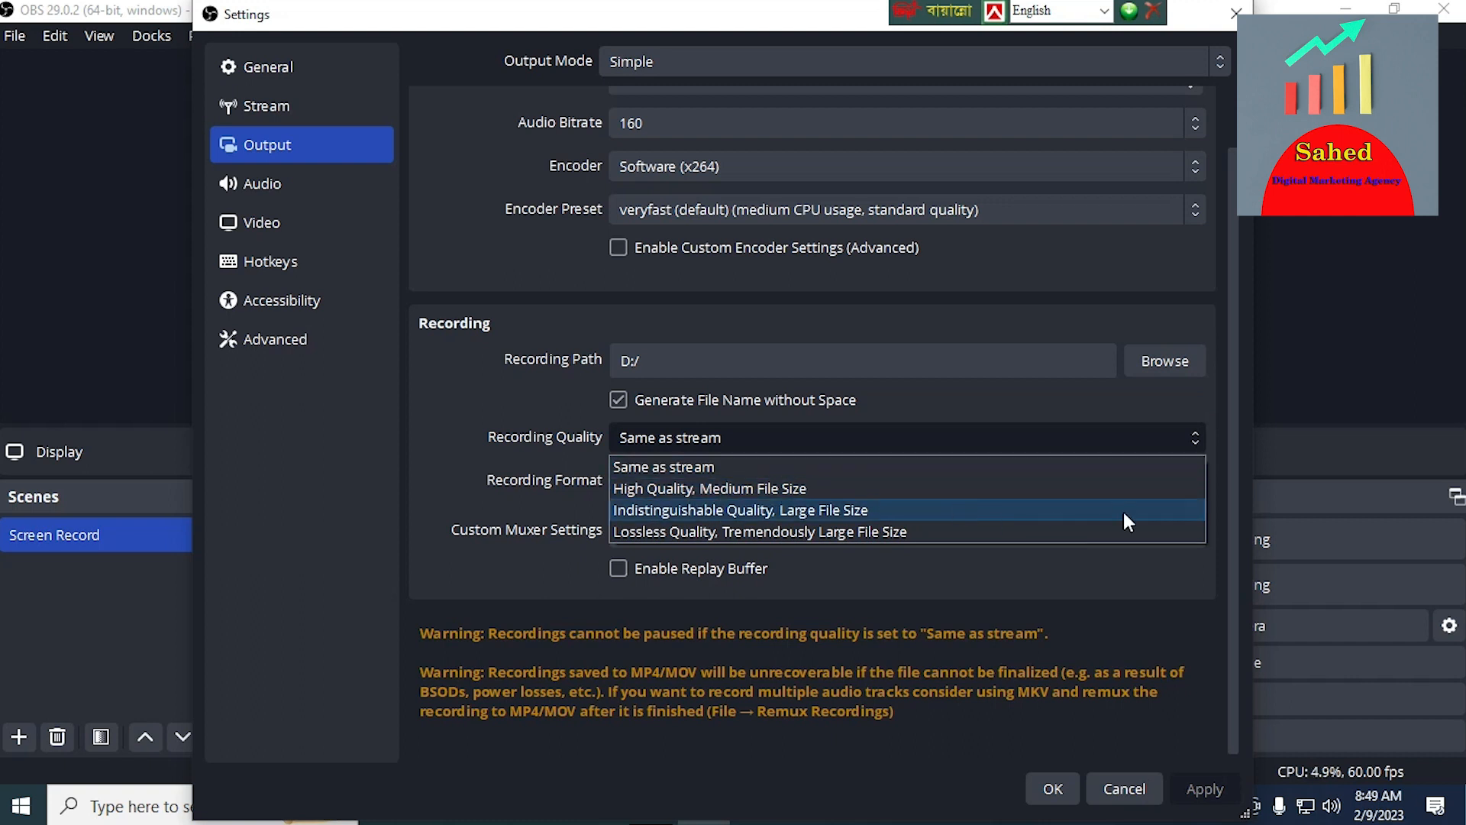
pyautogui.click(1105, 493)
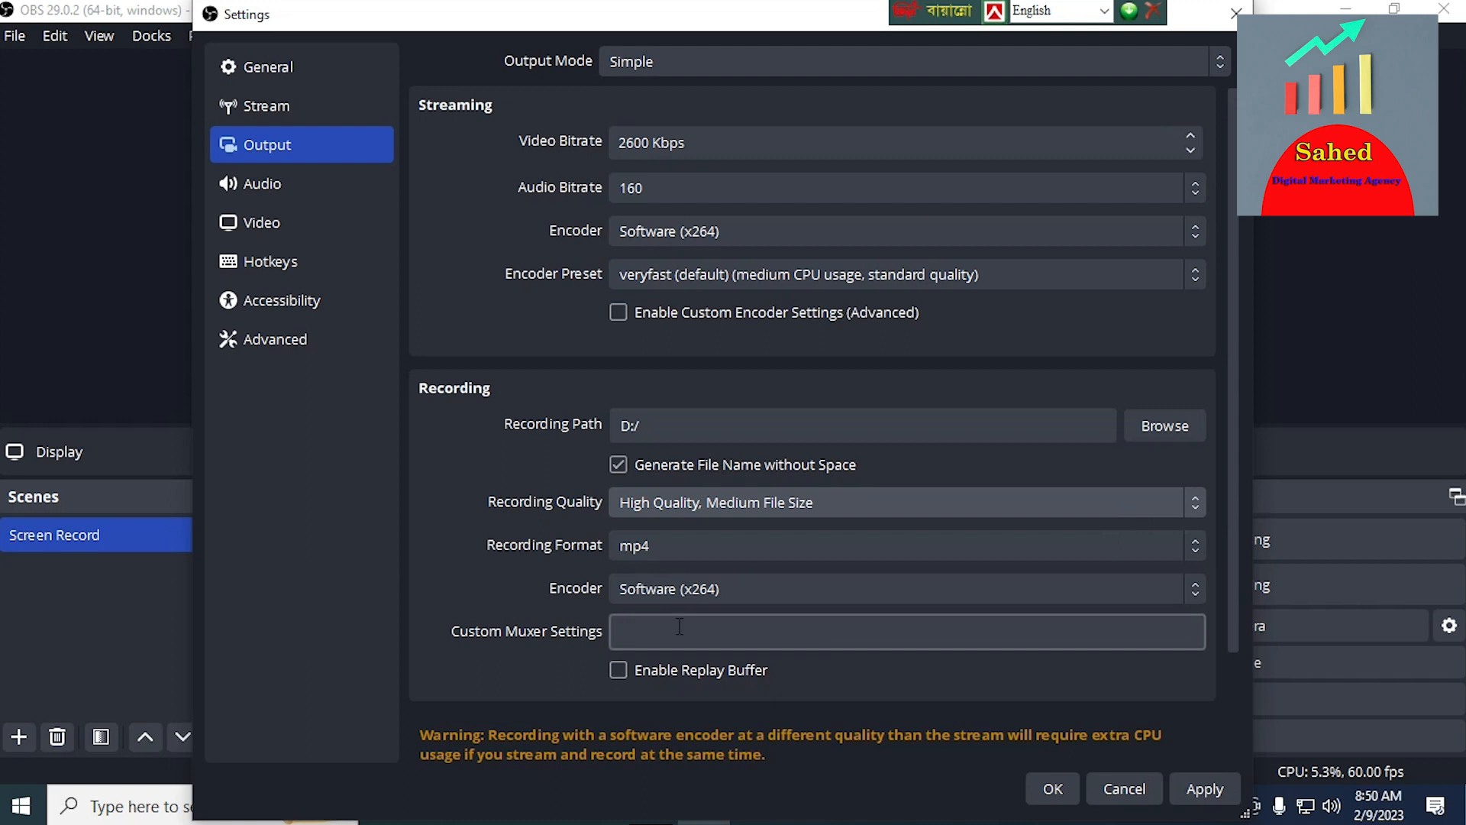
# Choose mp4 as the recording format, then apply the output settings and close the settings window
pyautogui.scroll(-1, 580, 542)
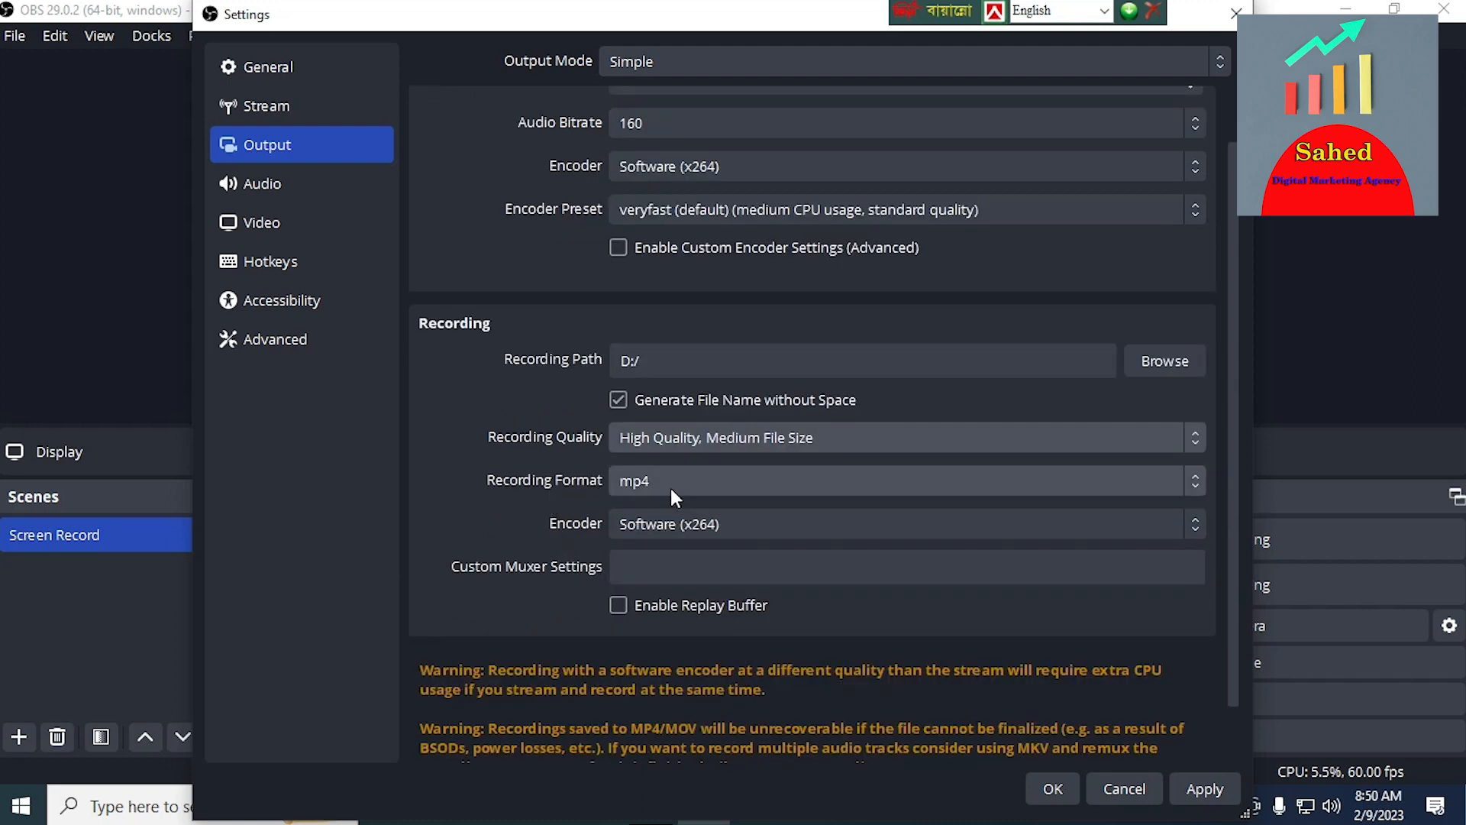
pyautogui.click(1184, 485)
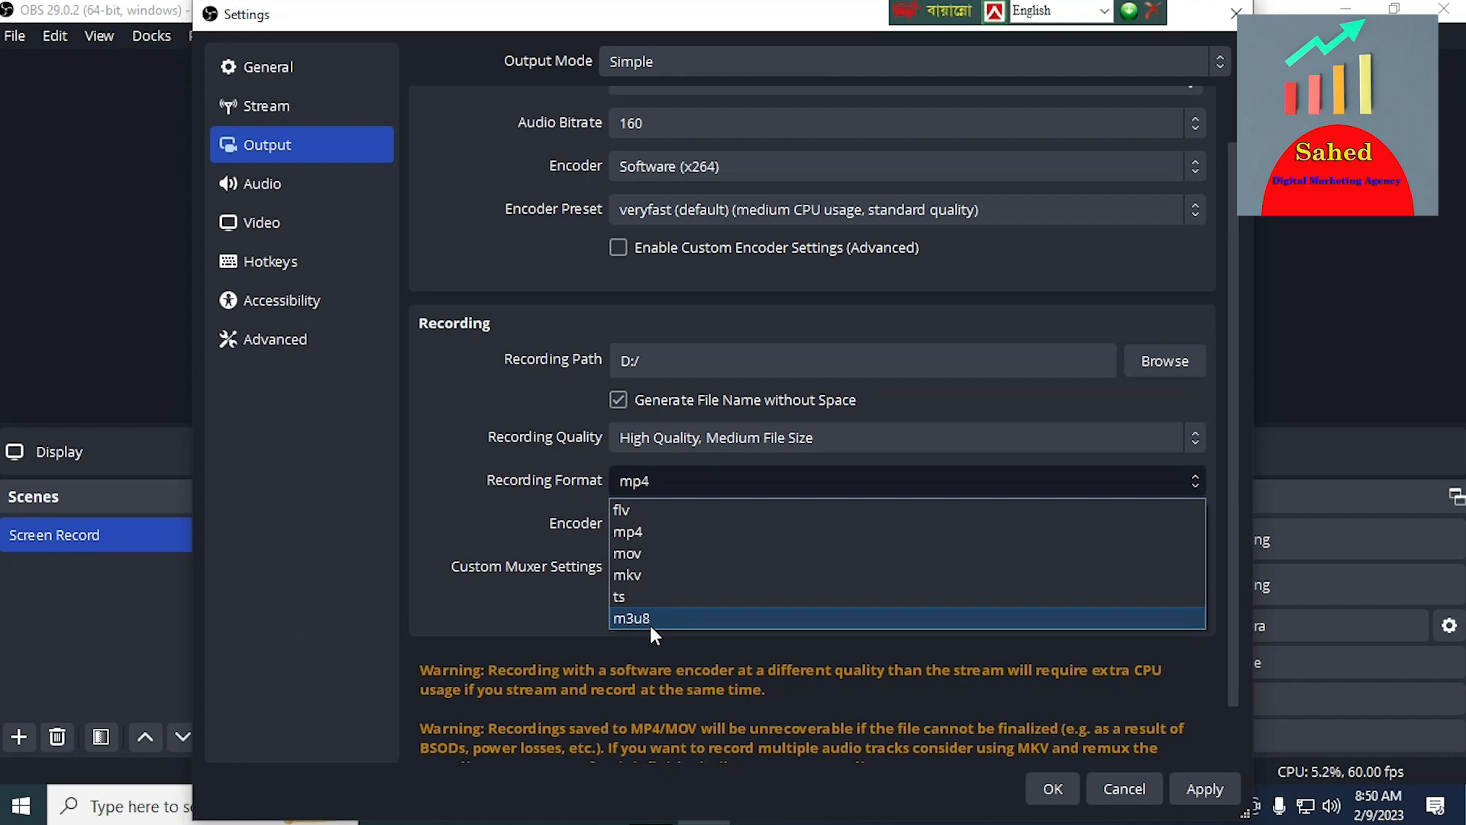
pyautogui.click(640, 537)
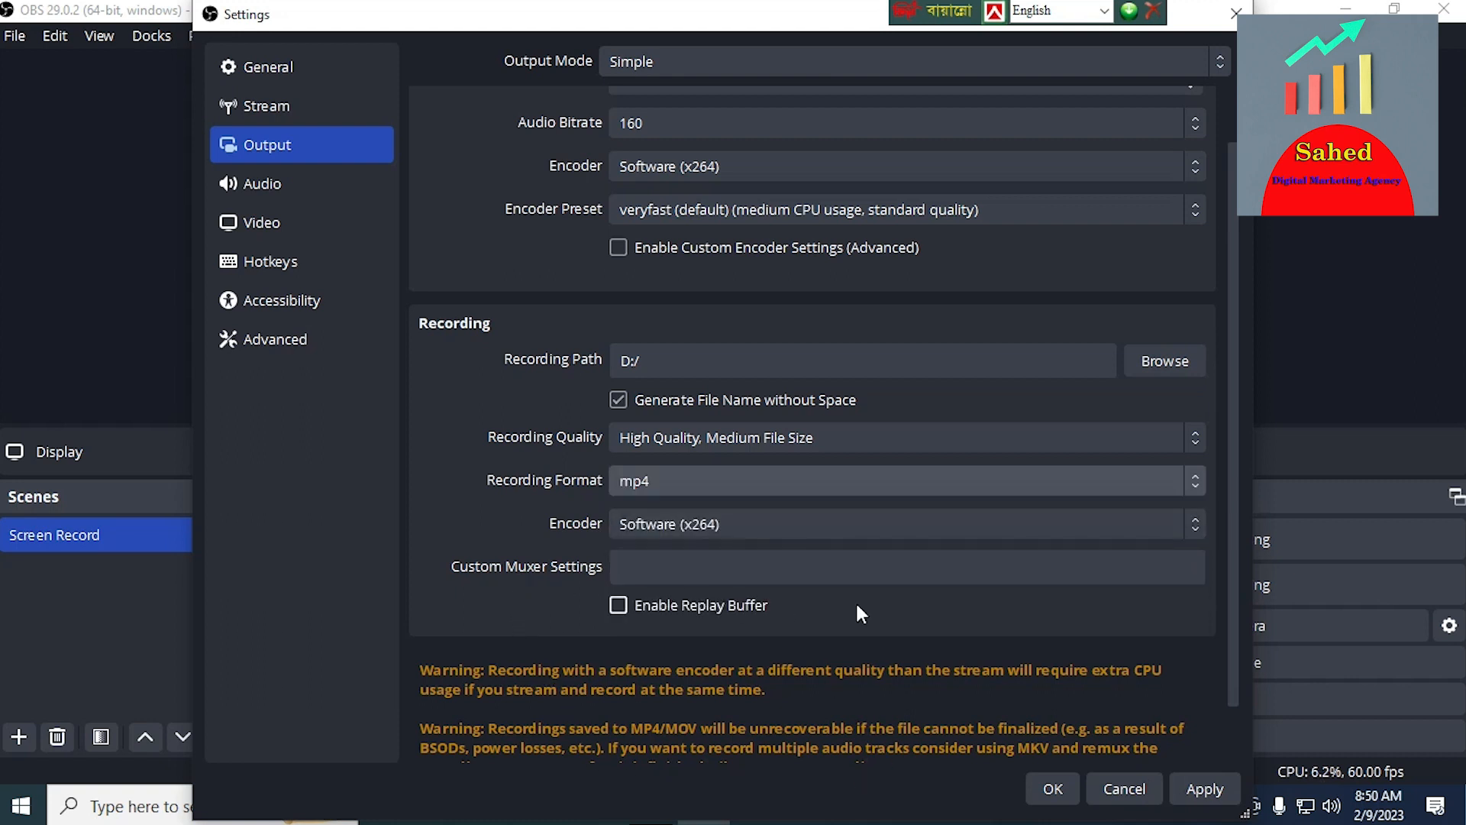
pyautogui.scroll(-2, 547, 613)
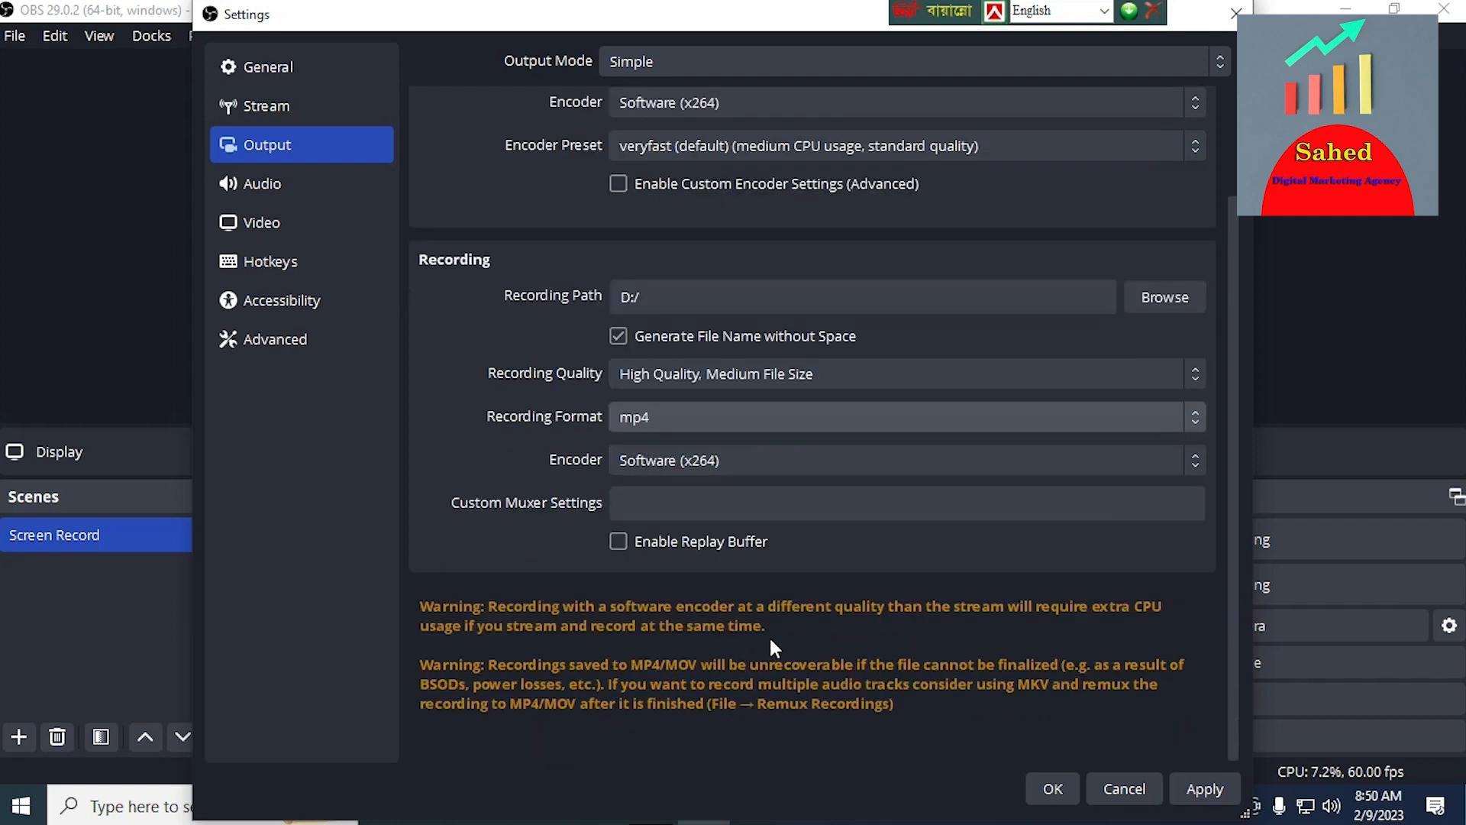
pyautogui.click(1196, 788)
pyautogui.click(1035, 786)
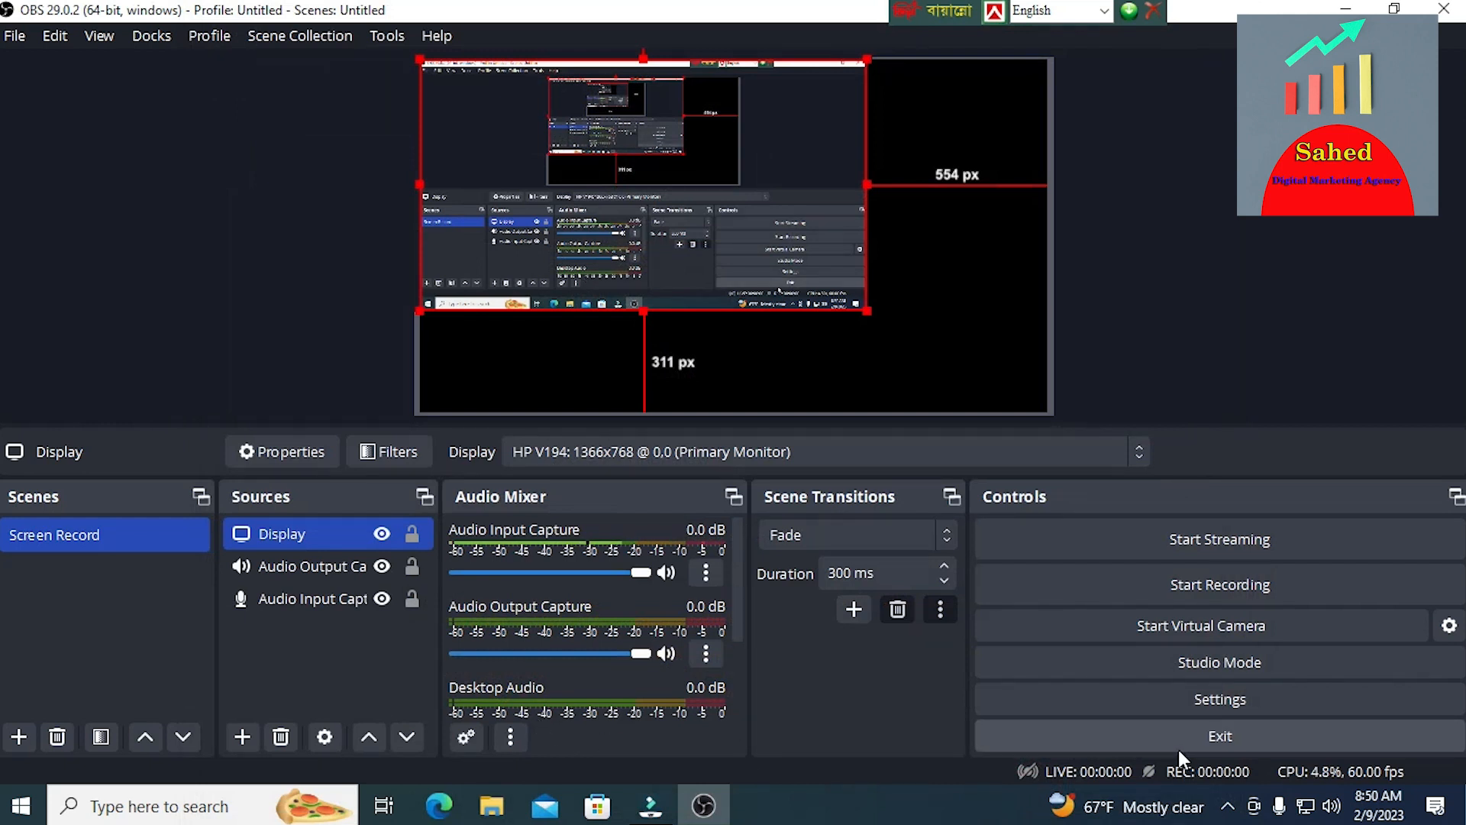
# In the video settings, select 1920x1080 for both the base (canvas) resolution and the output (scaled) resolution
pyautogui.click(1208, 699)
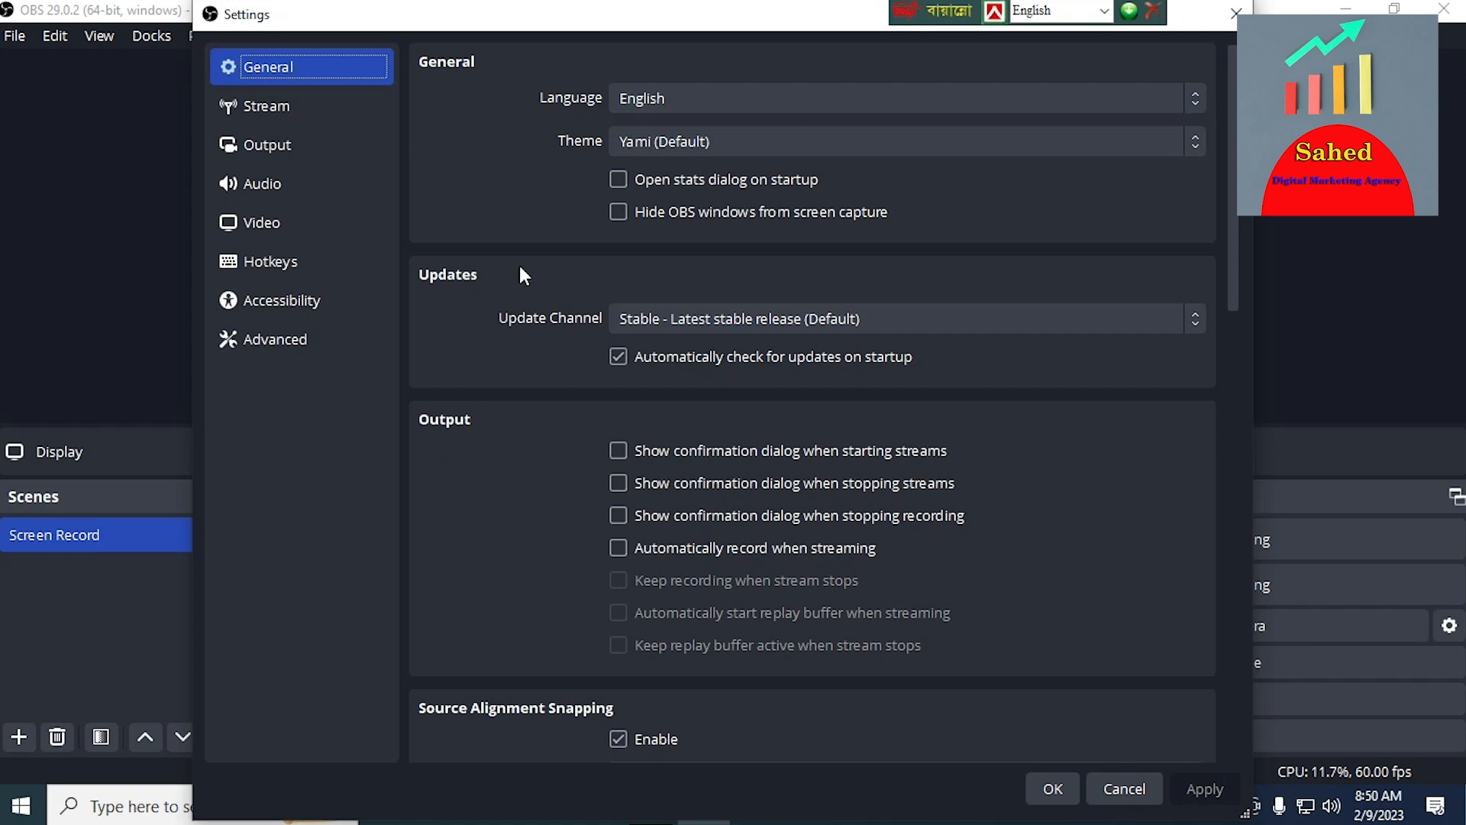
pyautogui.click(254, 137)
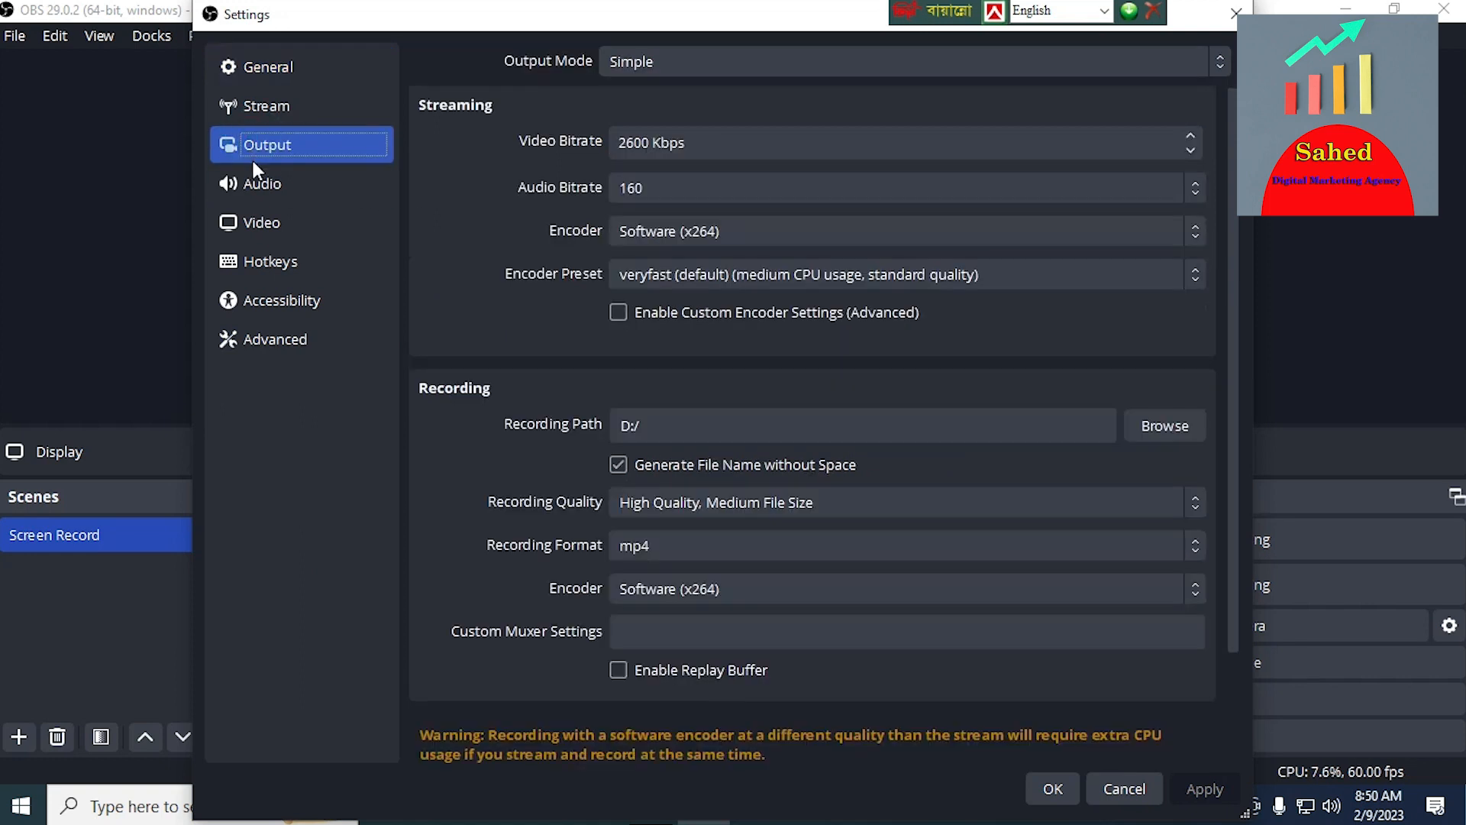
pyautogui.click(254, 173)
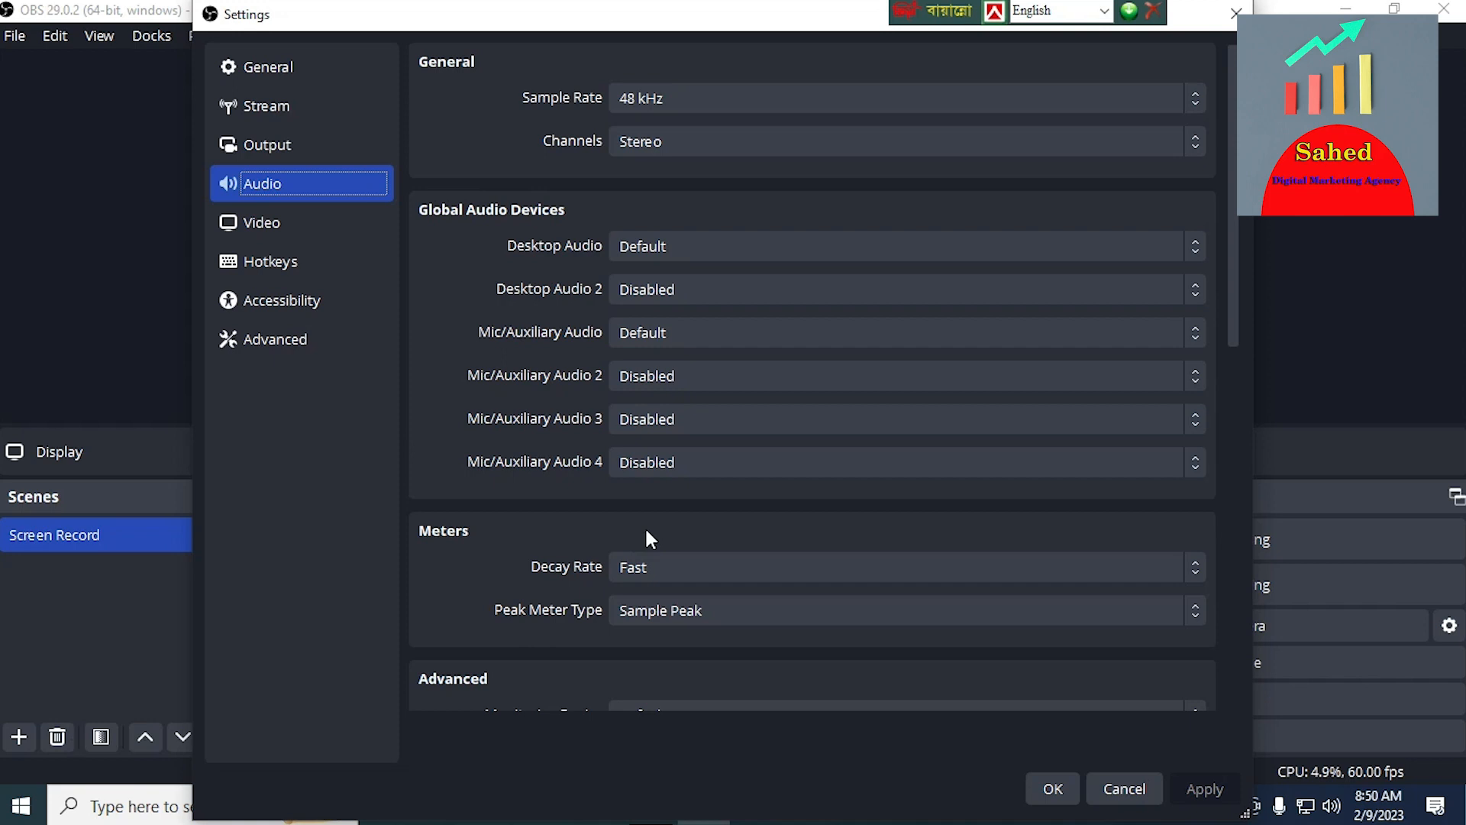
pyautogui.click(254, 227)
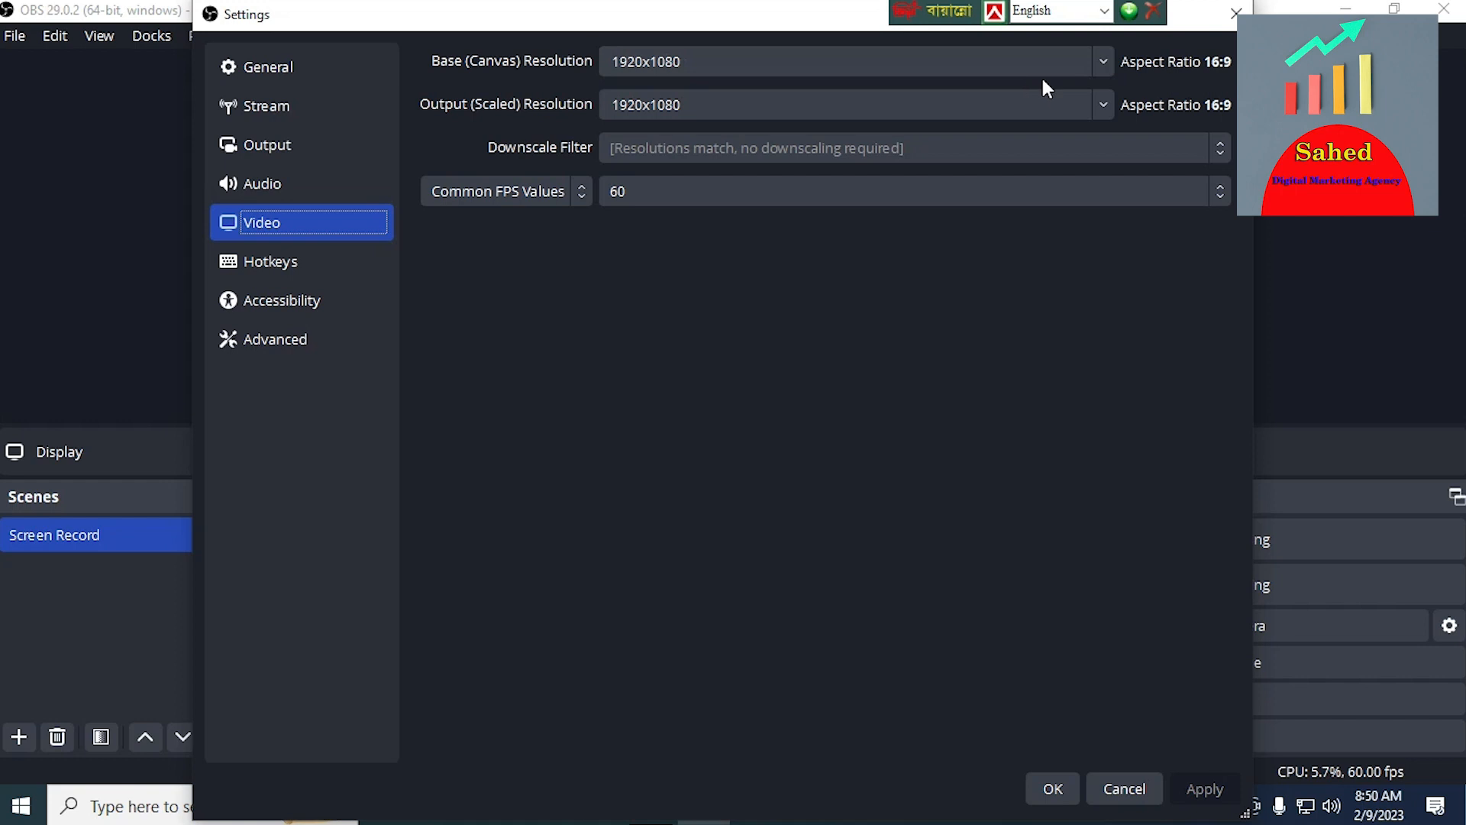
pyautogui.click(1098, 64)
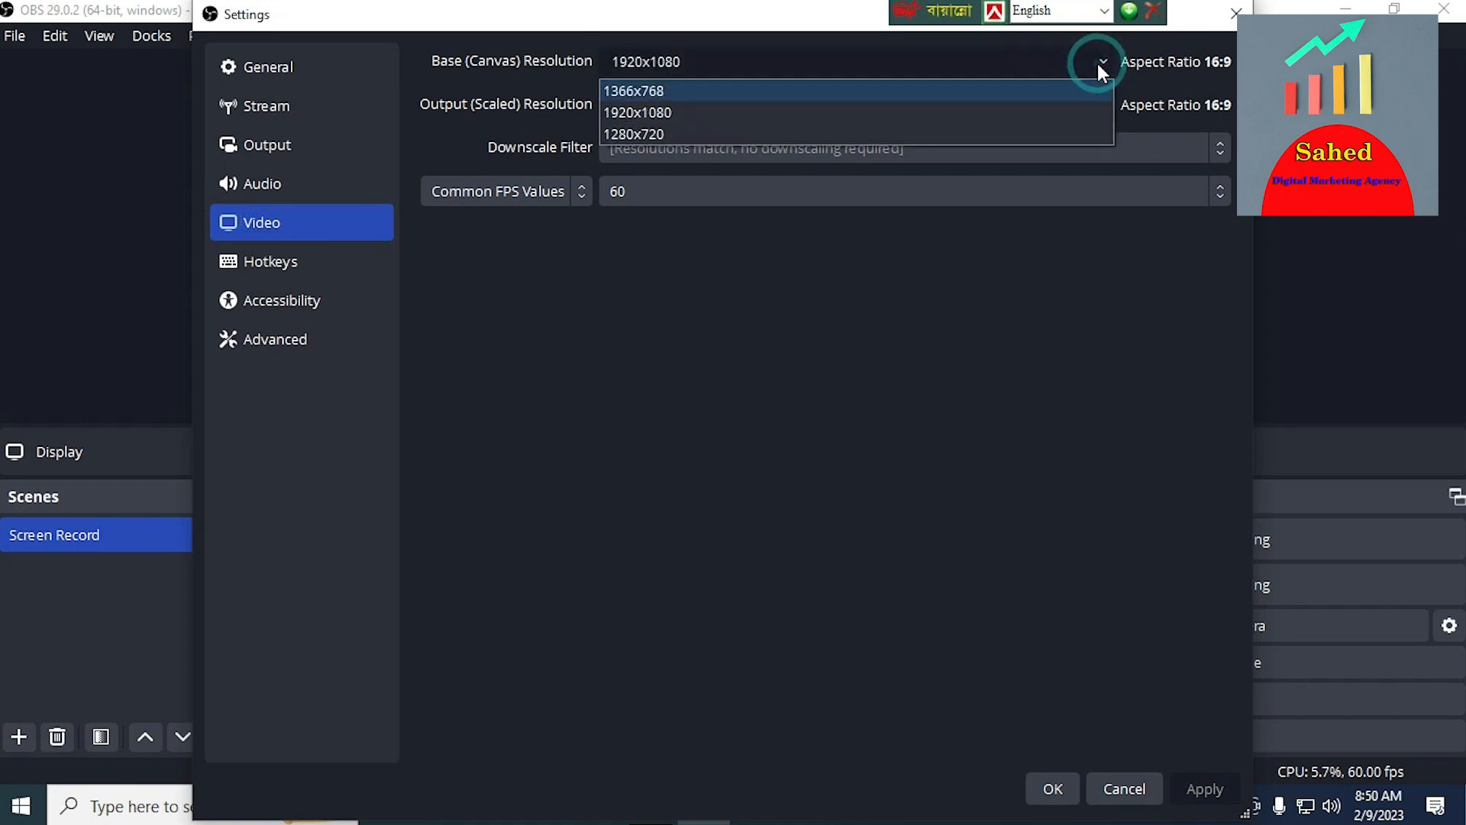
pyautogui.click(660, 114)
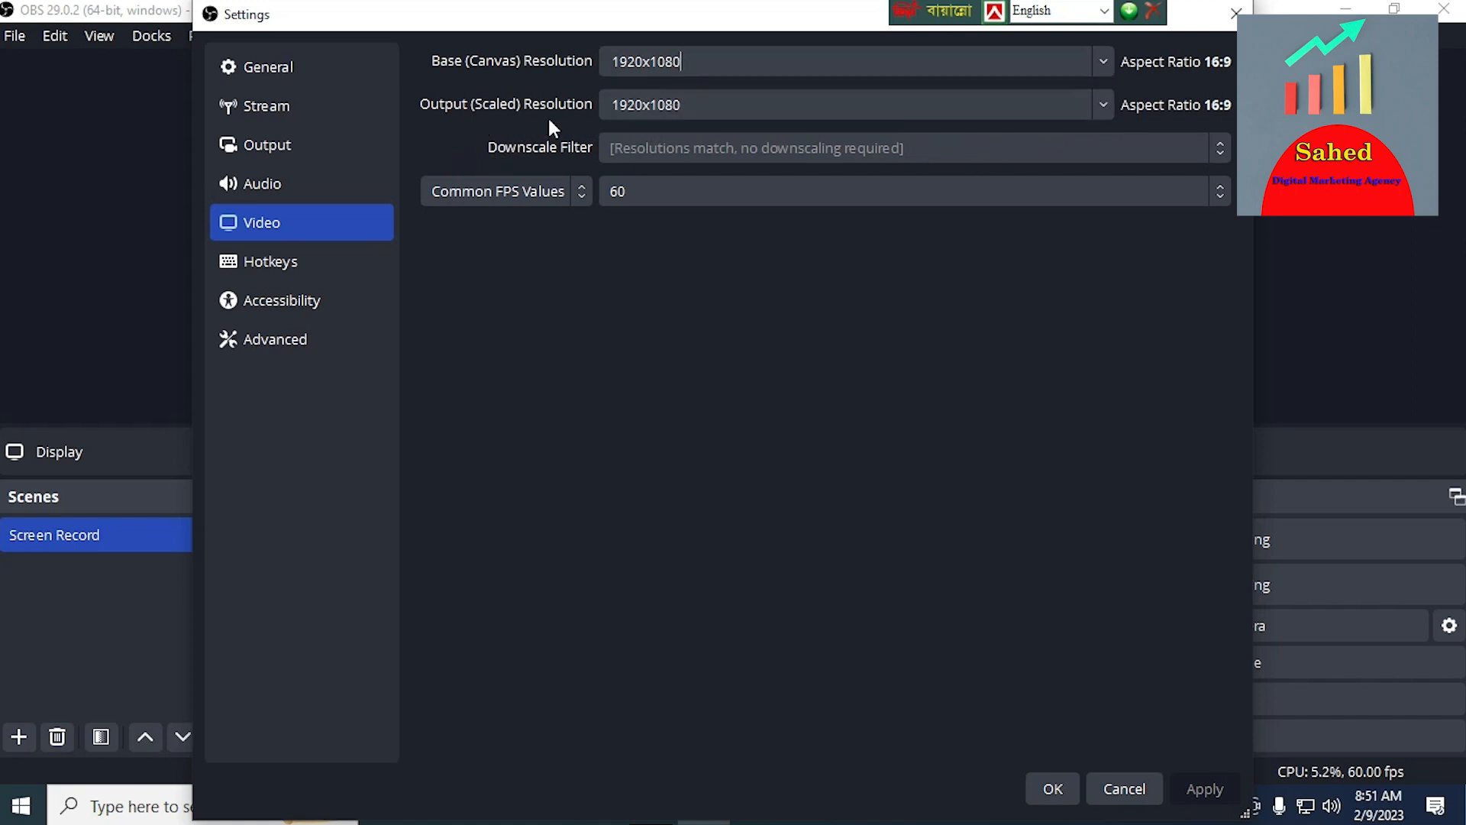
pyautogui.click(1100, 111)
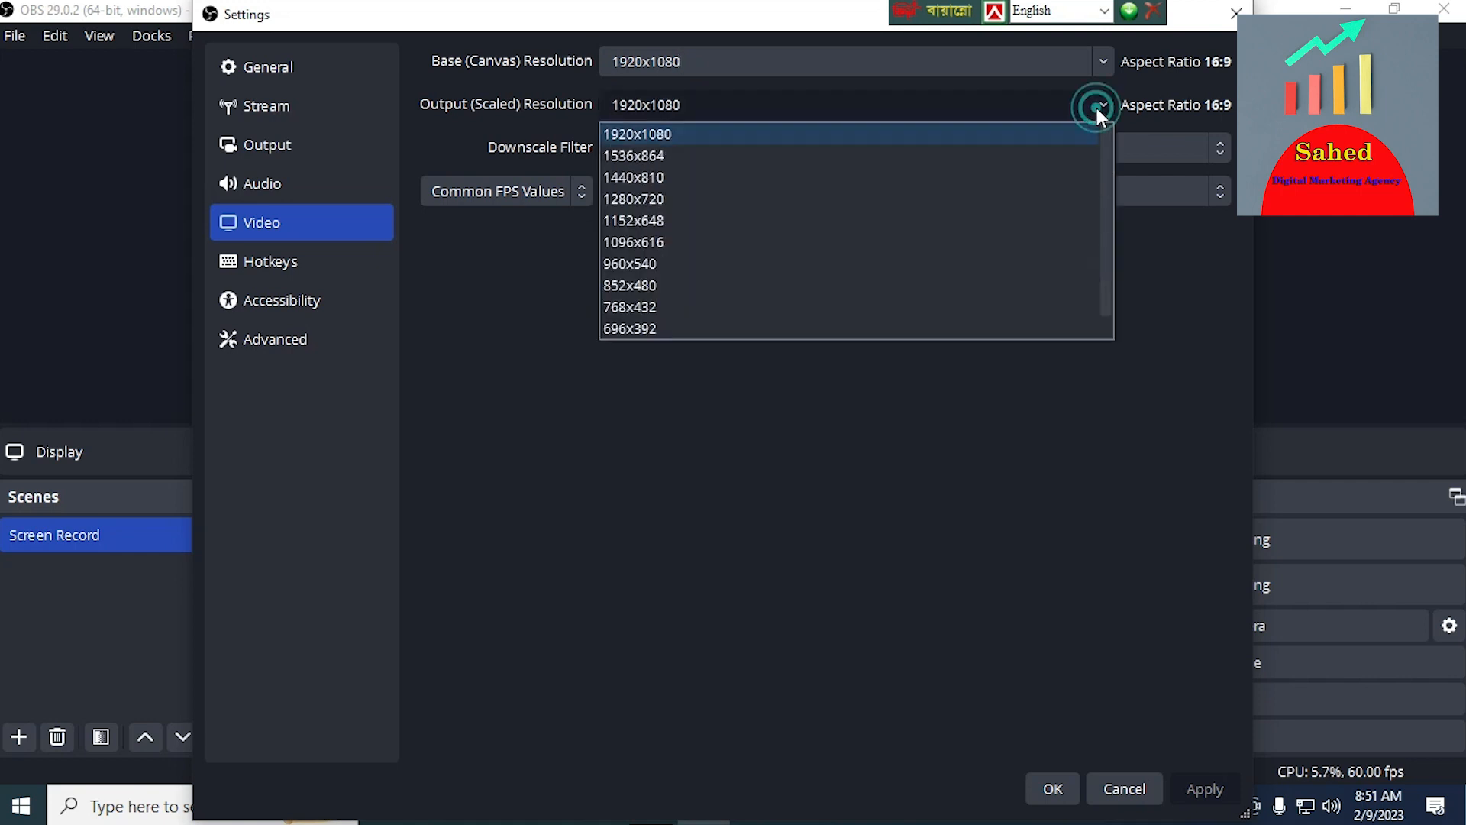
pyautogui.click(1064, 136)
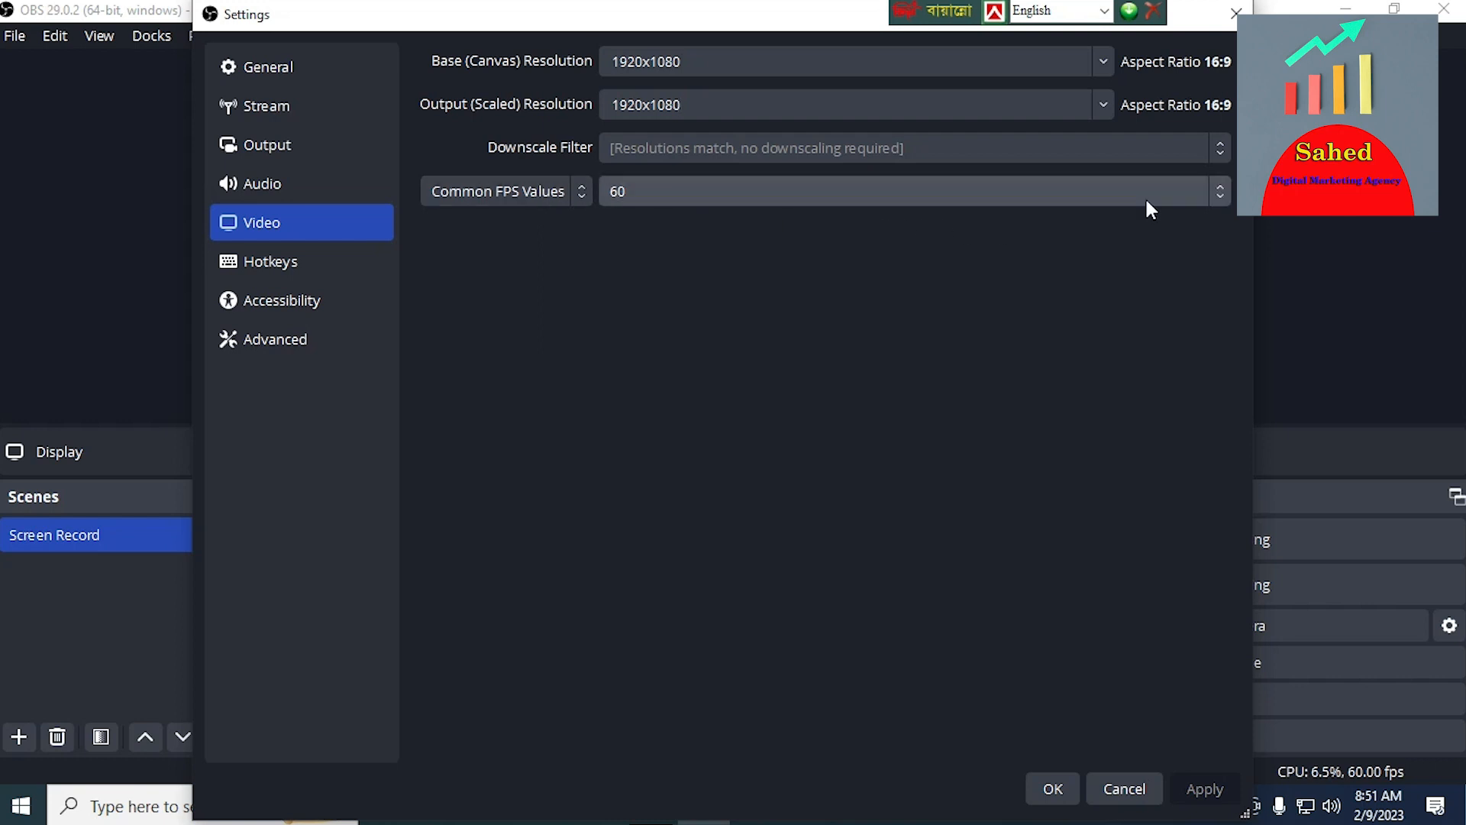
# Choose 60 as the common FPS value, then accept and close the settings
pyautogui.click(1217, 189)
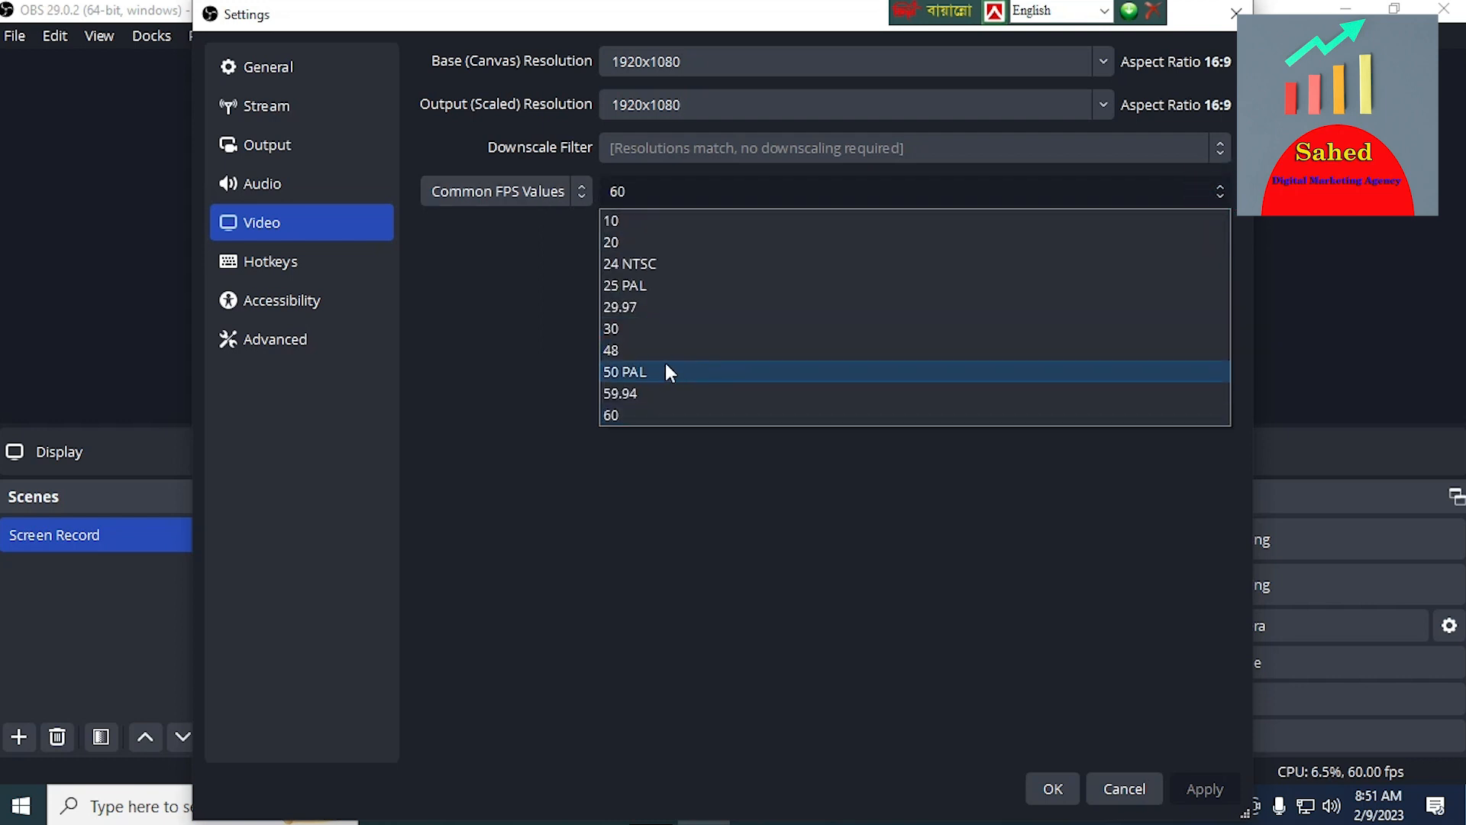
pyautogui.click(625, 415)
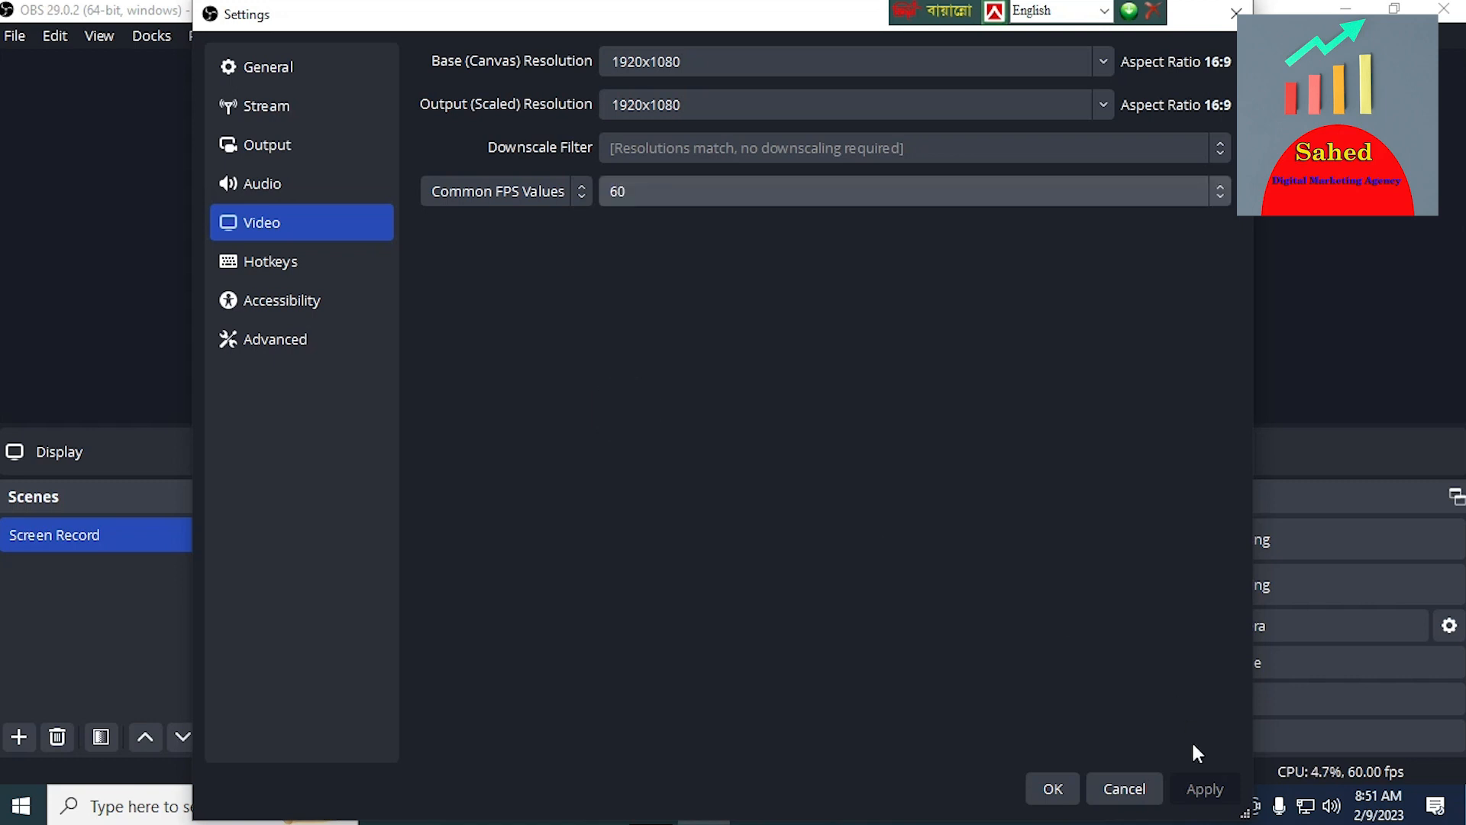
pyautogui.click(1054, 790)
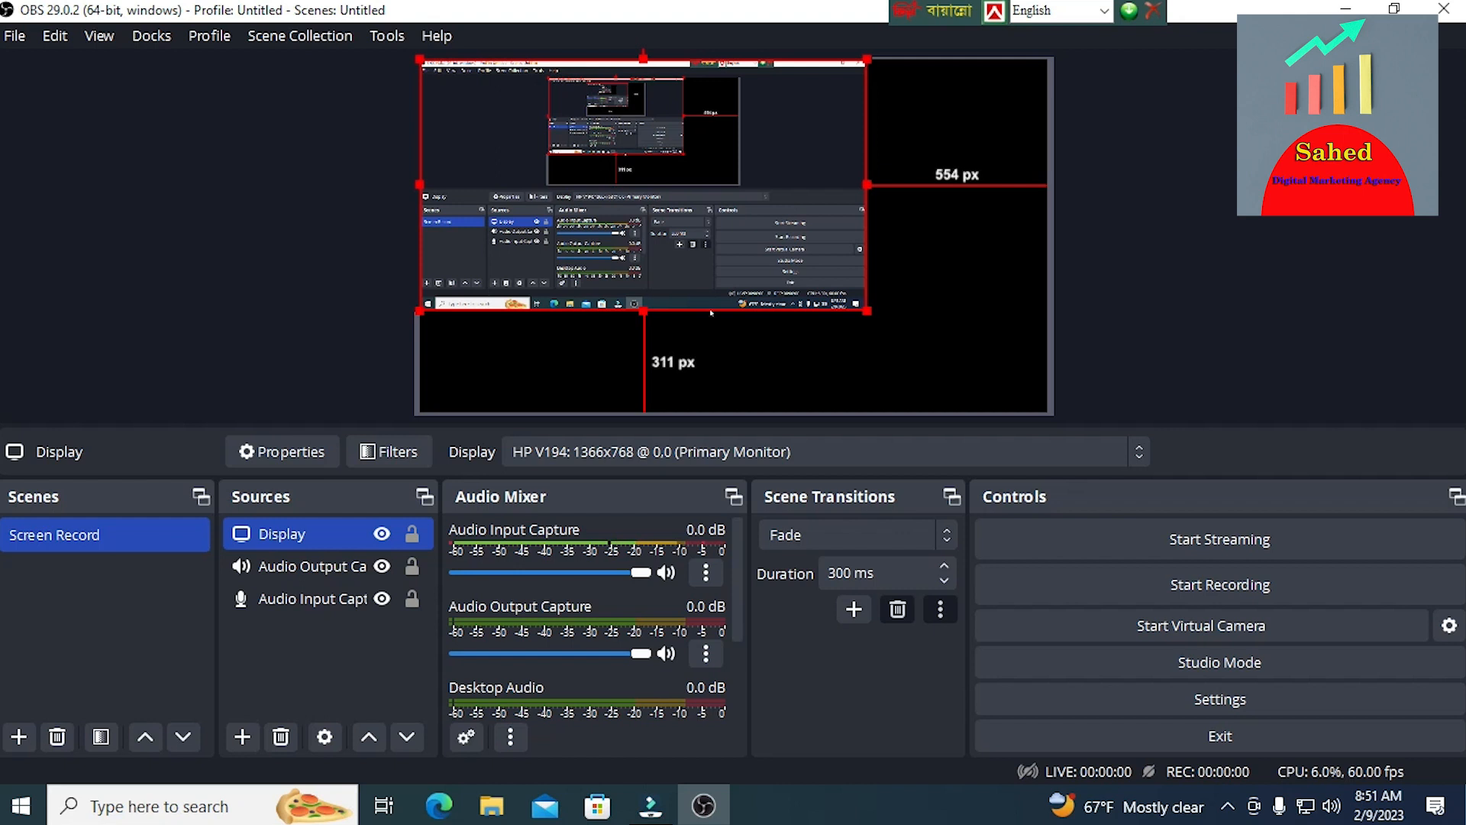
# Start a test screen recording, let it run for a little over 30 seconds, and stop it
pyautogui.moveTo(1048, 822)
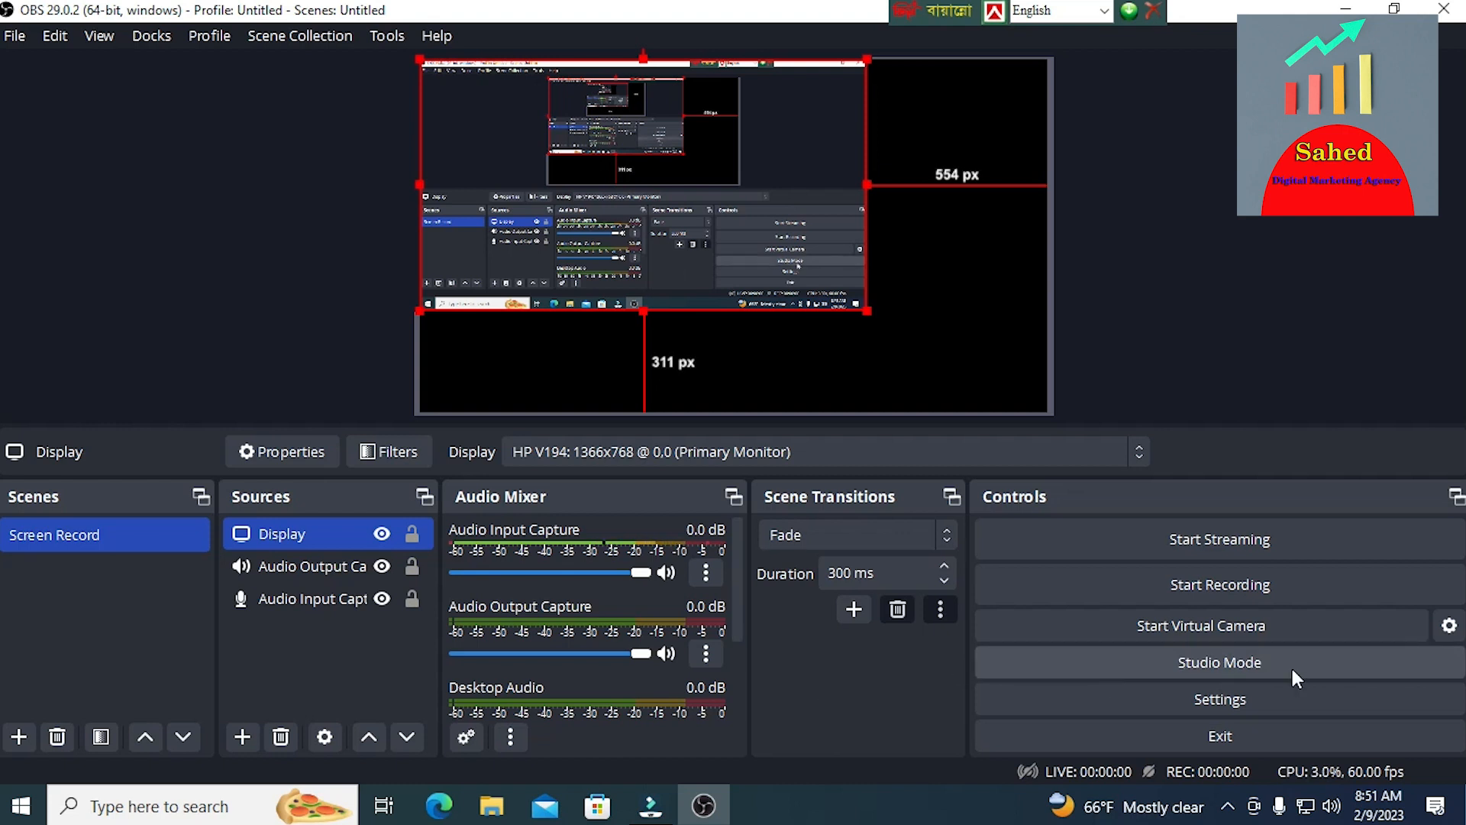
pyautogui.click(1254, 582)
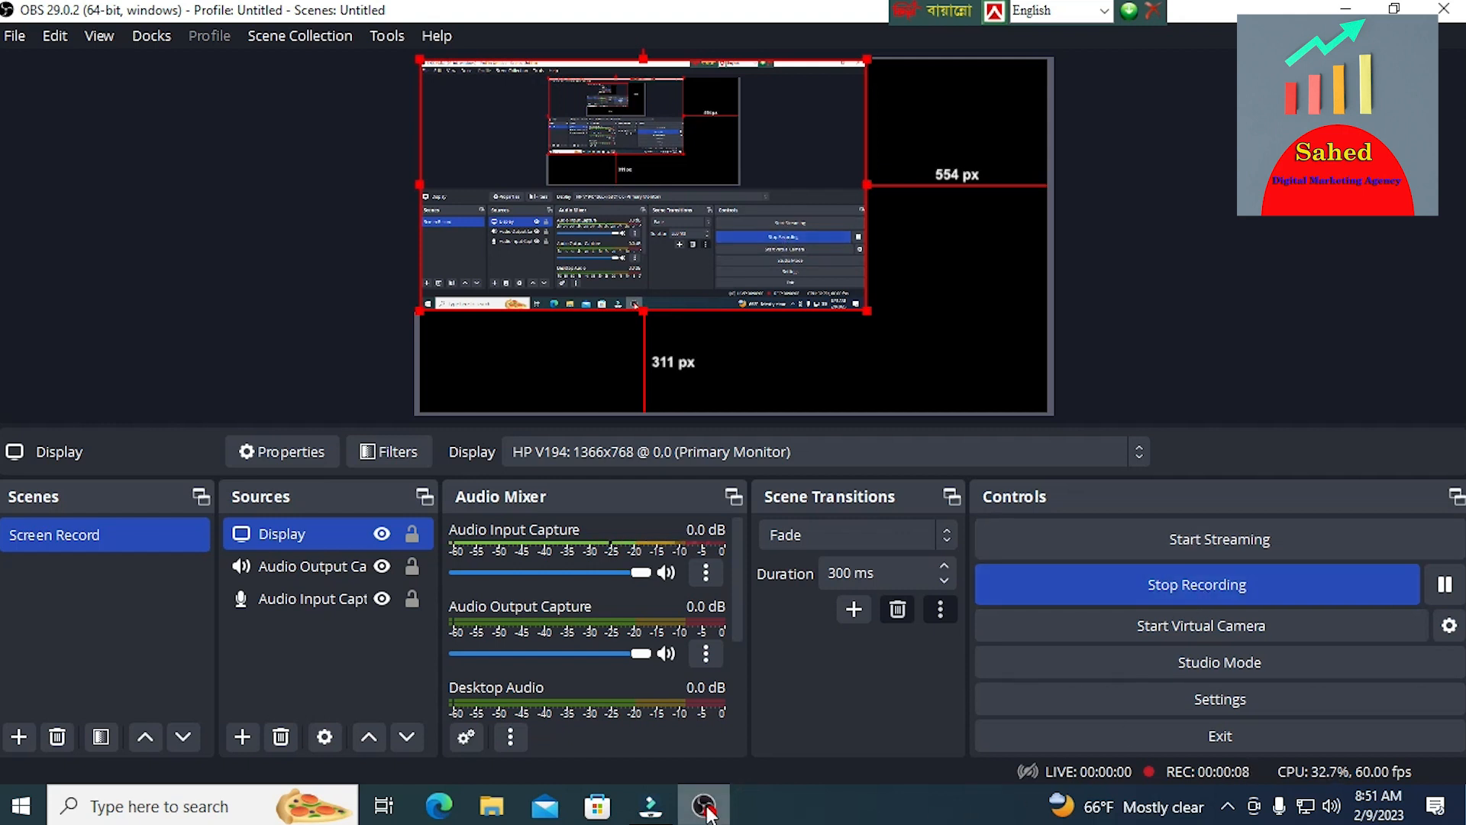
pyautogui.moveTo(706, 811)
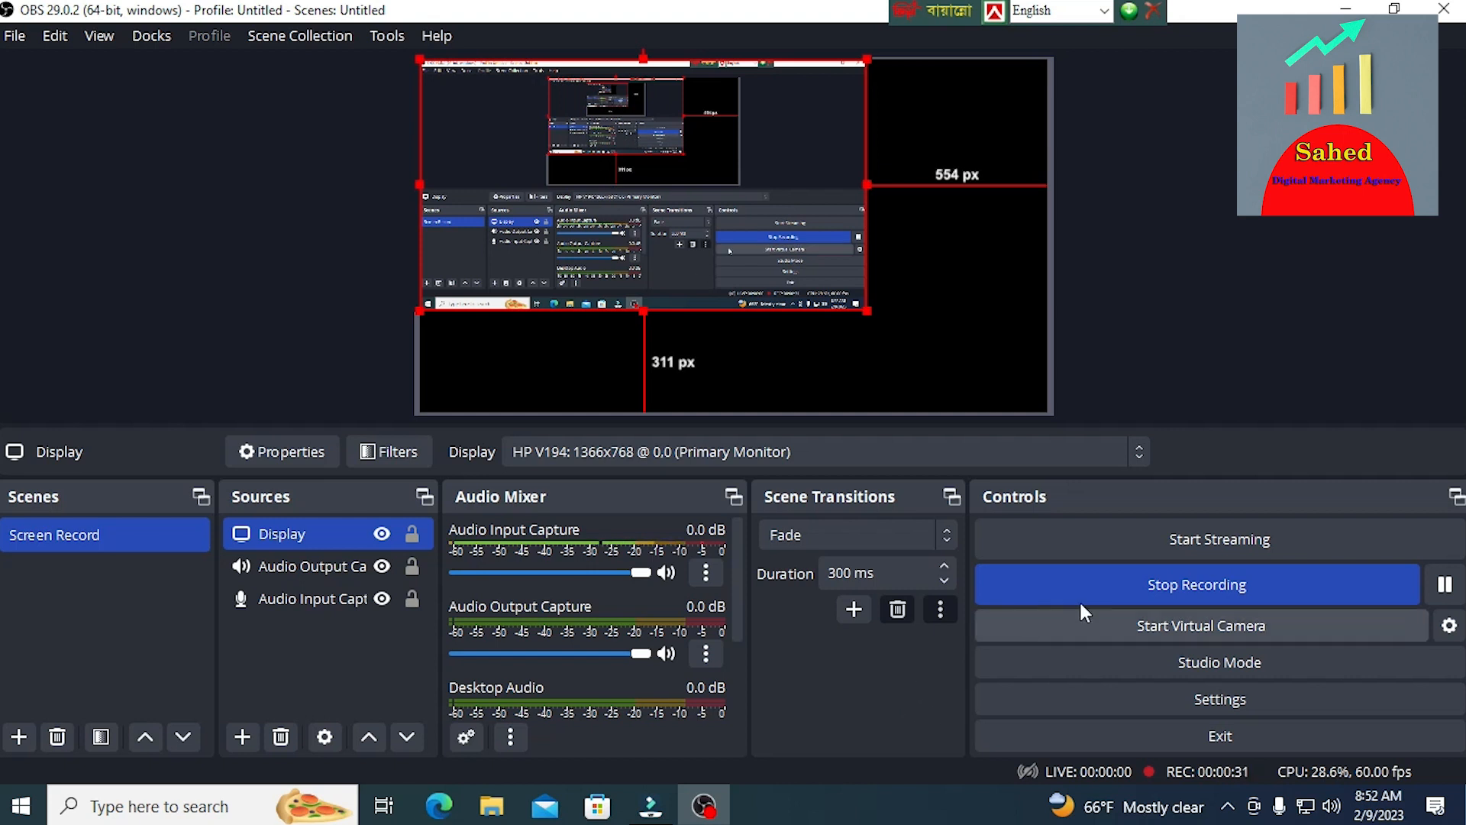
pyautogui.click(1136, 588)
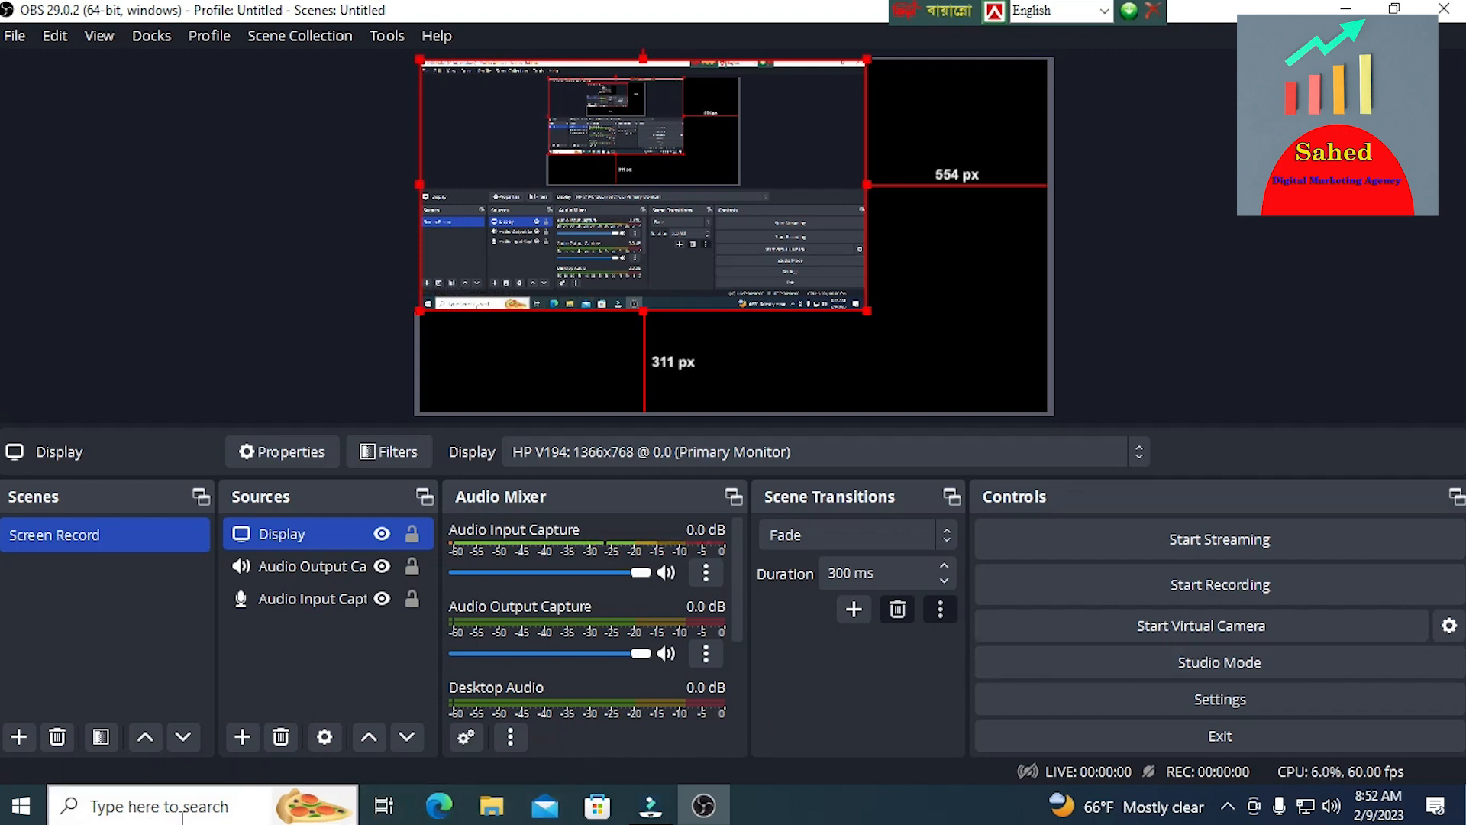
# Switch to File Explorer at This PC and open Local Disk (D:), where the recording is saved
pyautogui.click(214, 811)
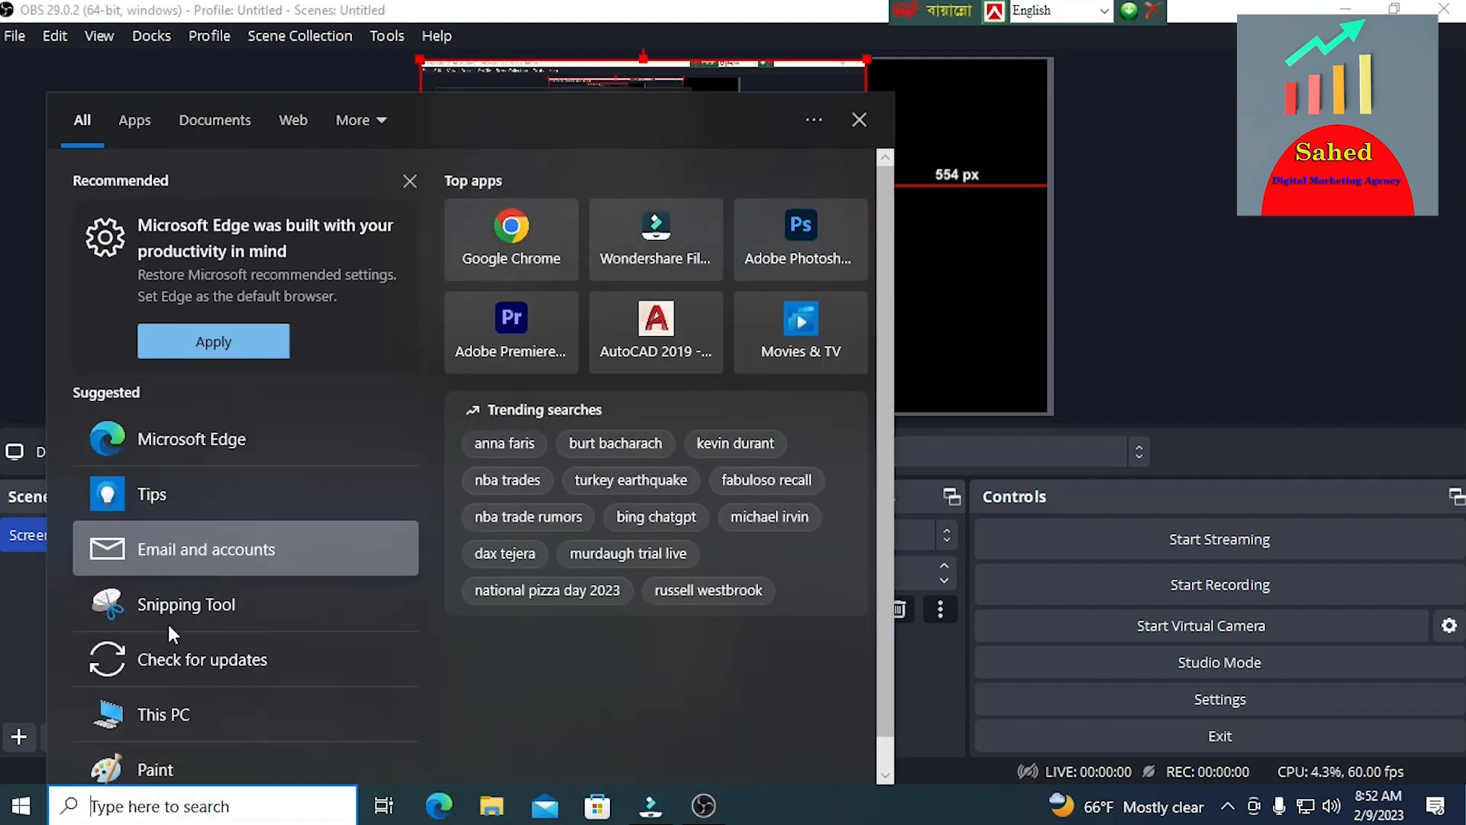
pyautogui.scroll(-1, 139, 694)
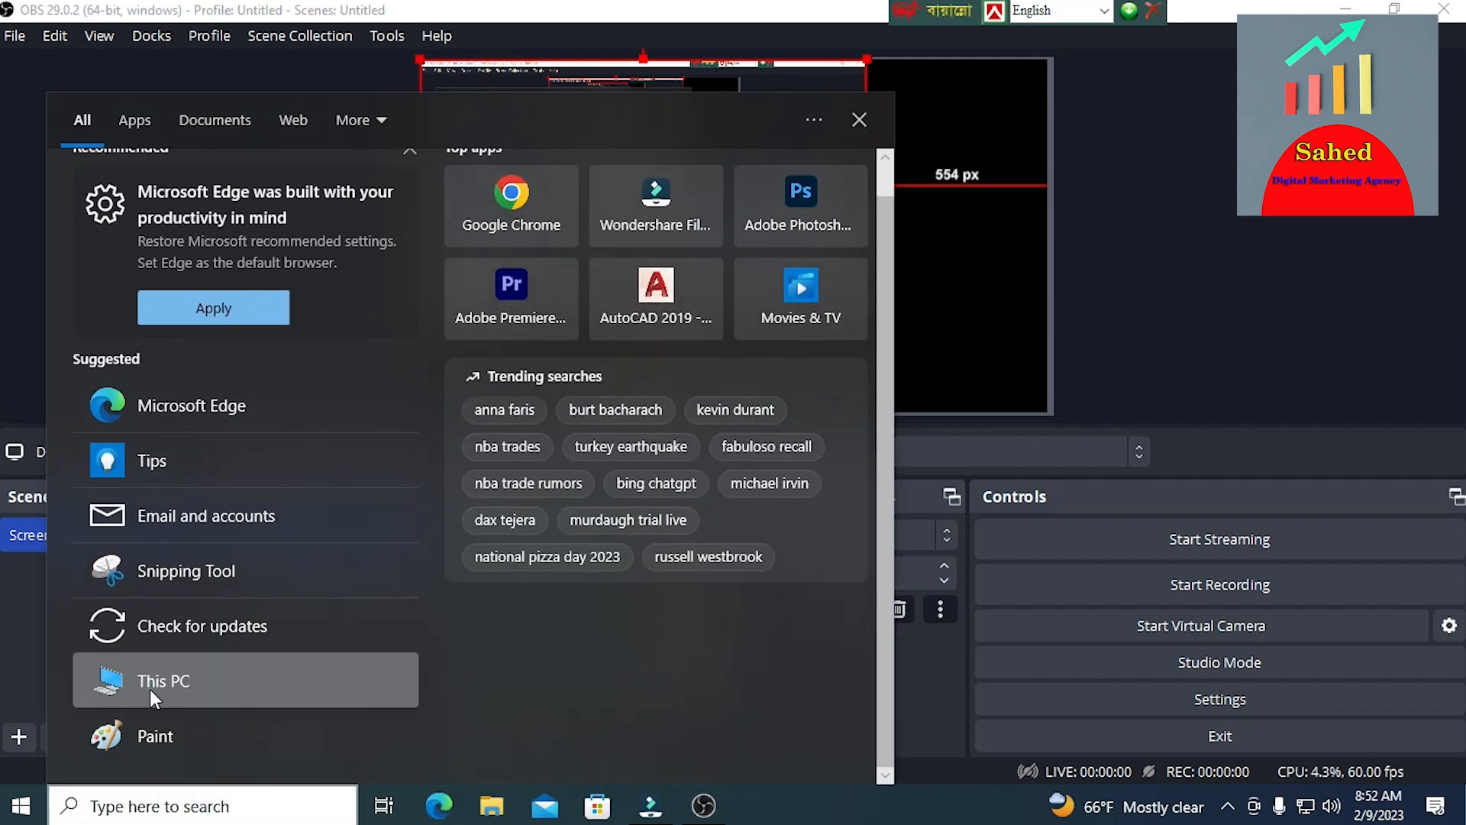
pyautogui.click(150, 689)
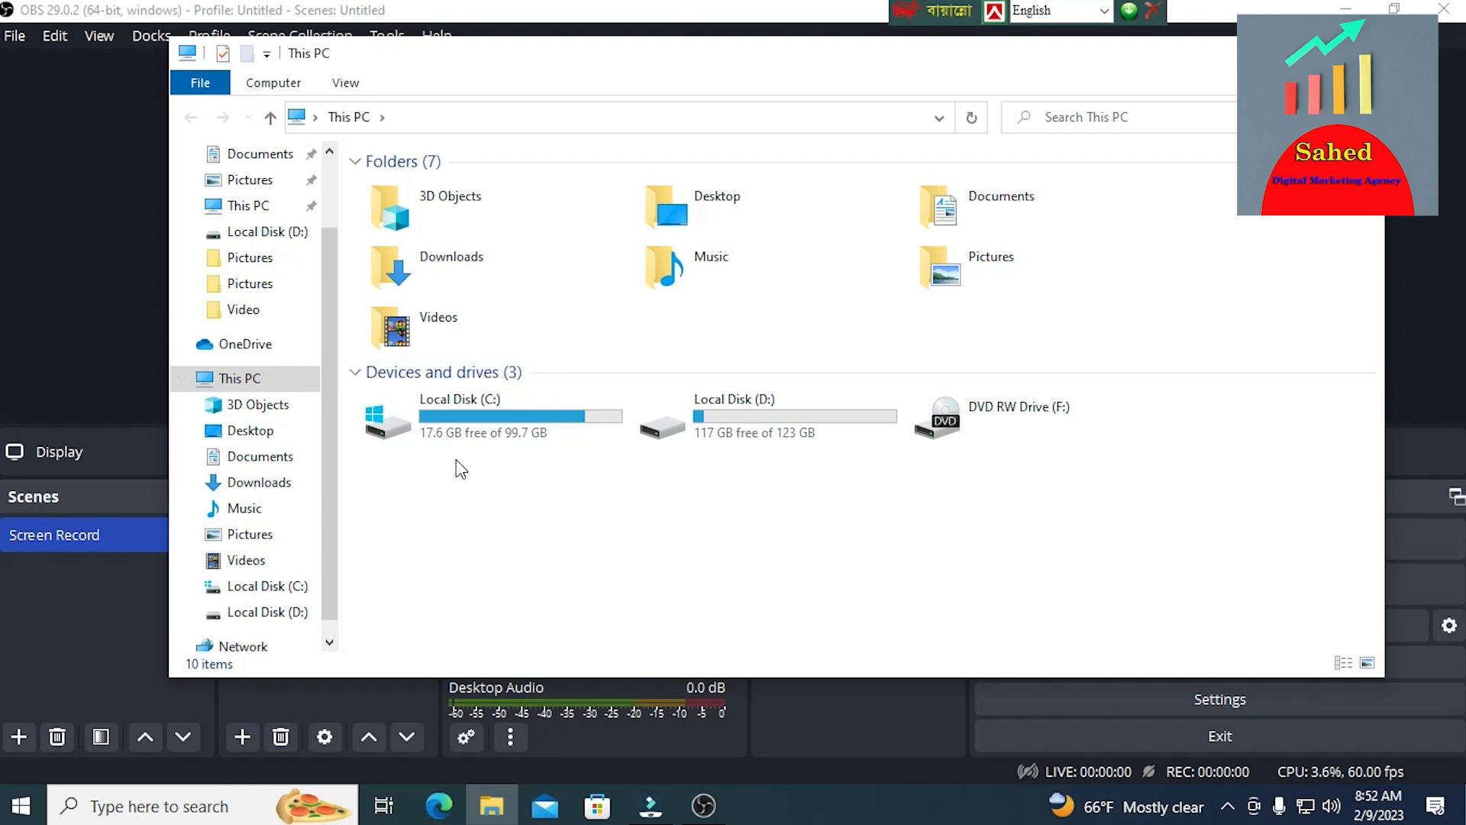
pyautogui.rightClick(779, 417)
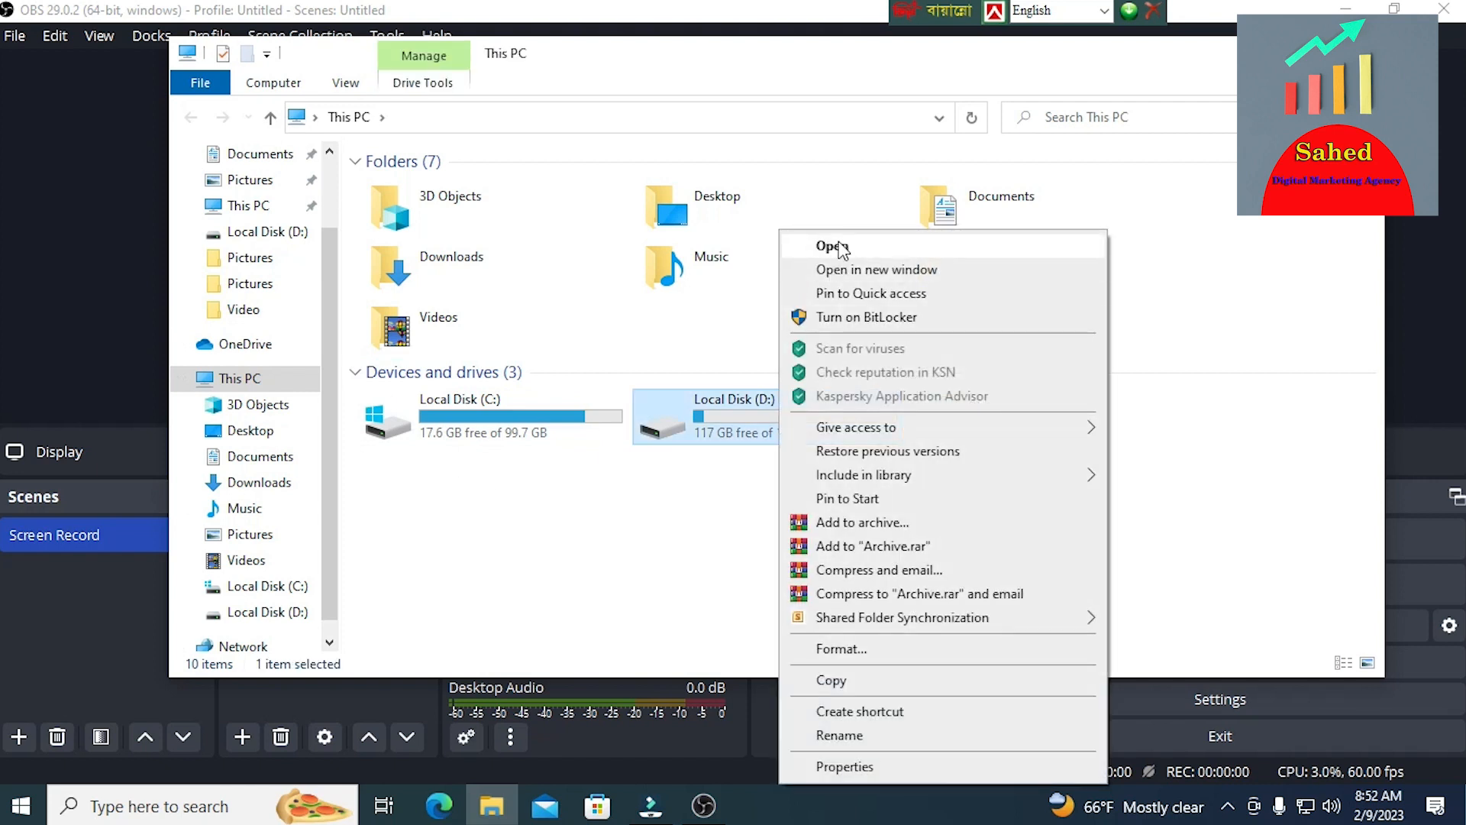
pyautogui.click(839, 249)
# Play the recorded video 2023-02-09_08-51-48 from Local Disk (D:) and mute its playback sound
pyautogui.click(560, 243)
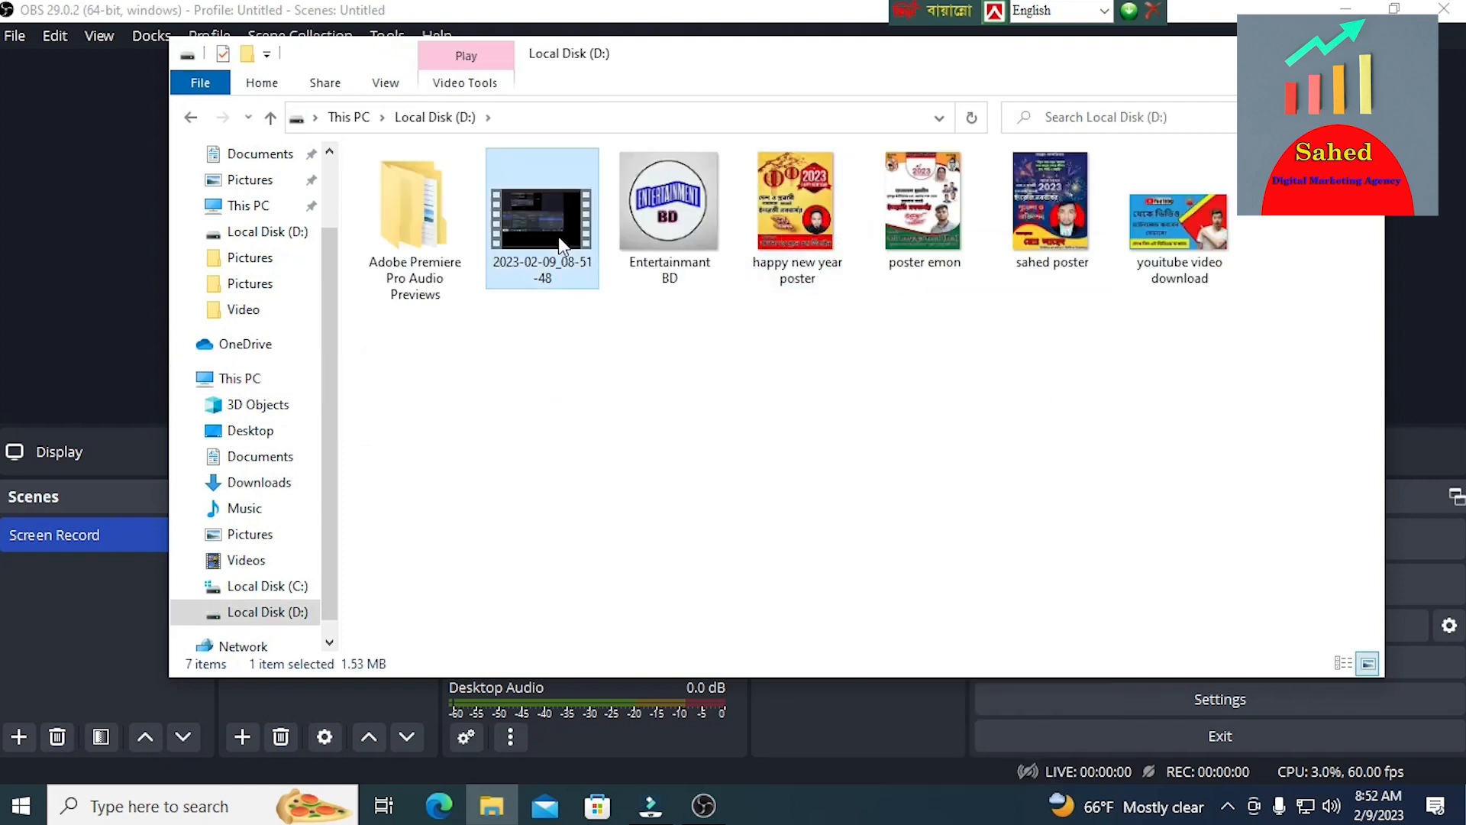
pyautogui.rightClick(559, 239)
pyautogui.click(639, 244)
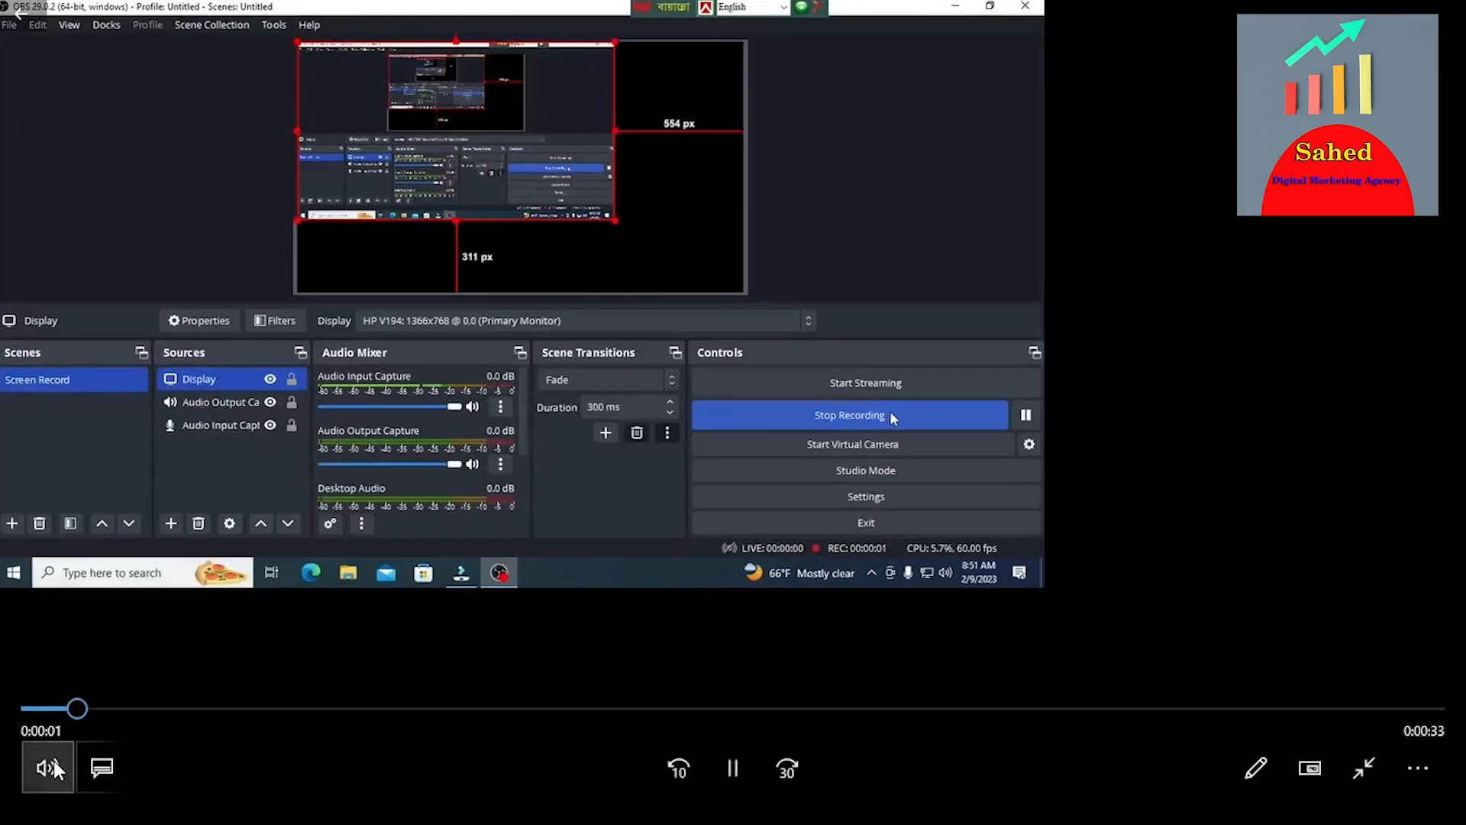
pyautogui.click(53, 760)
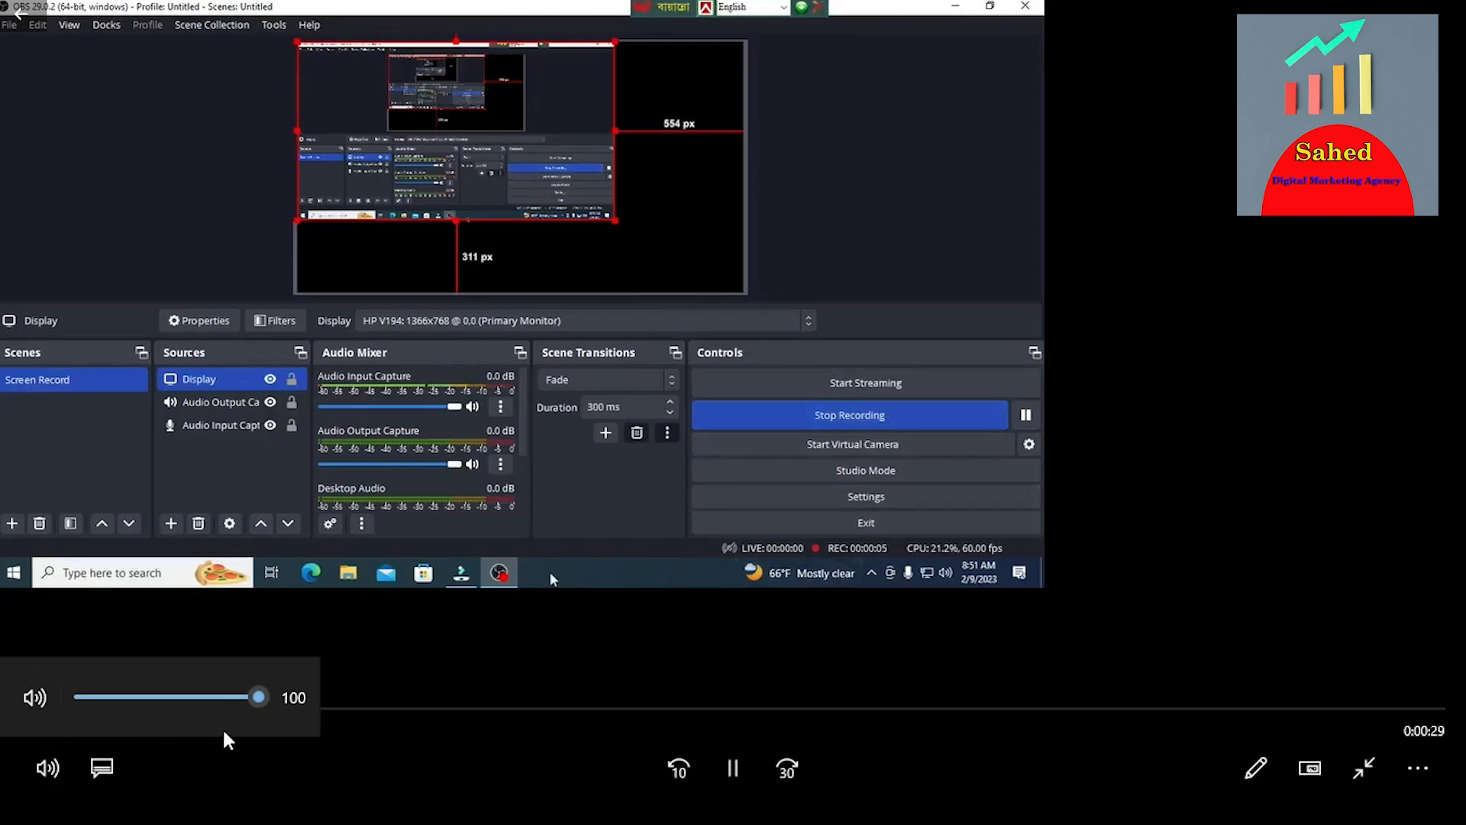
pyautogui.click(34, 698)
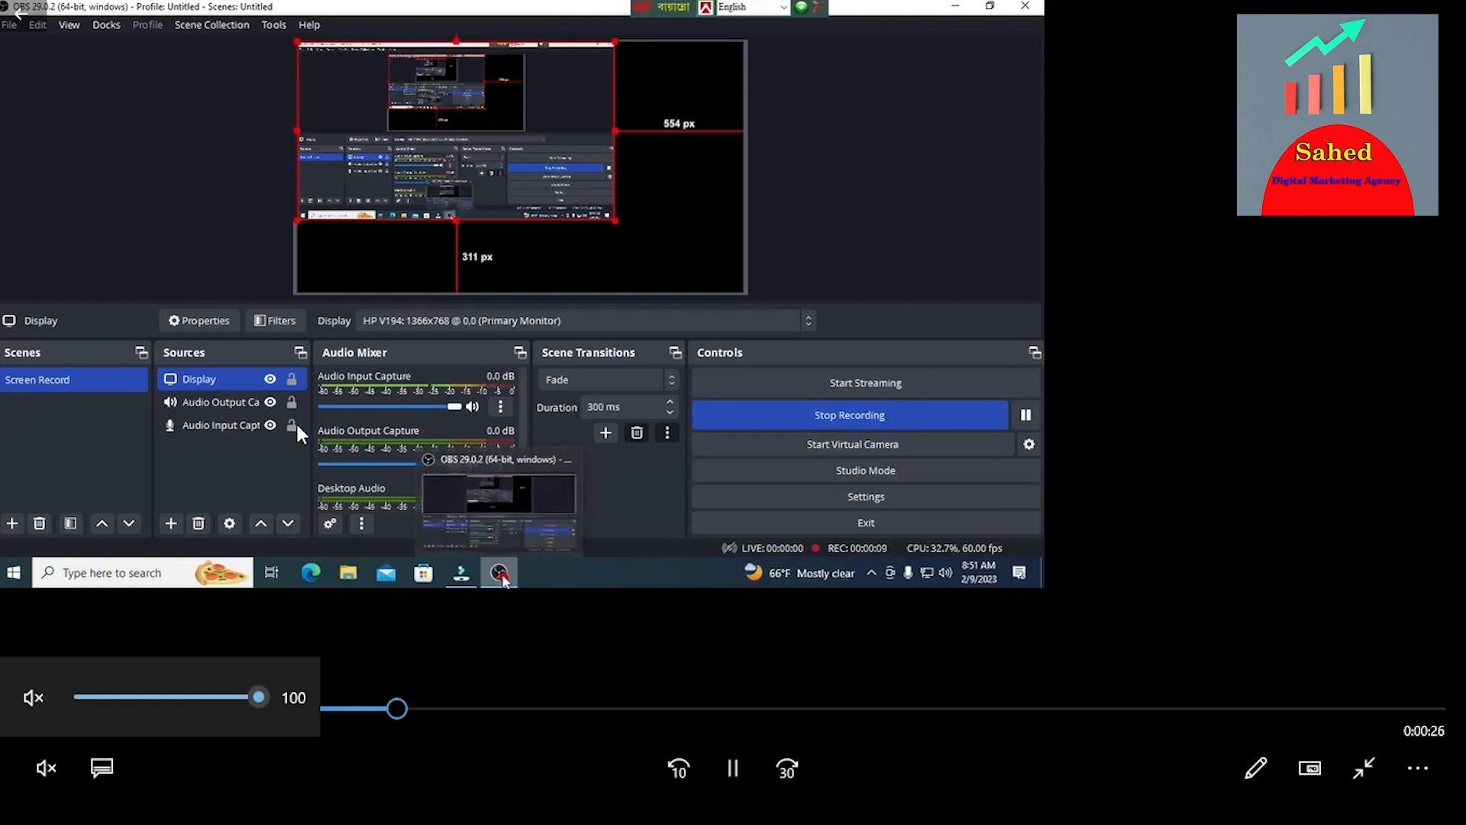